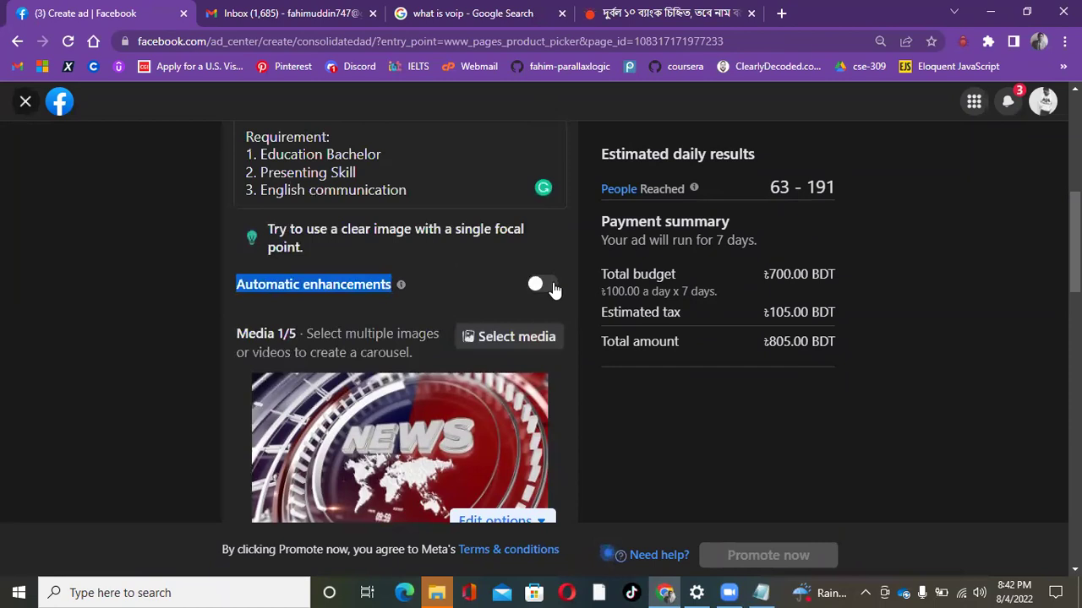
- Turn on automatic enhancements for the ad creative and choose "Apply now" as the button label
scroll(788, 324, "up", 2)
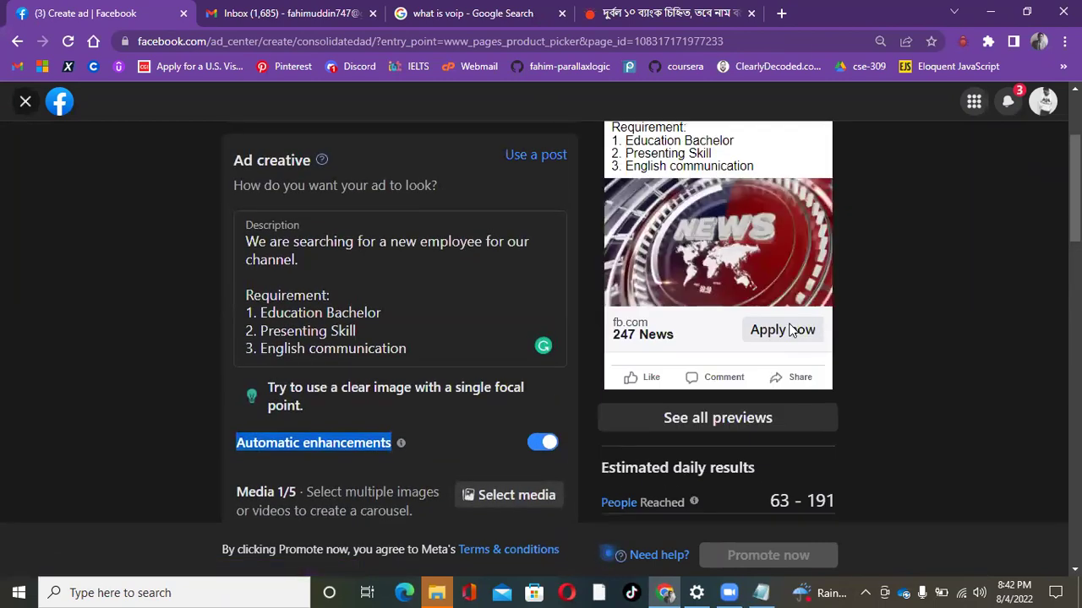
scroll(752, 324, "down", 1)
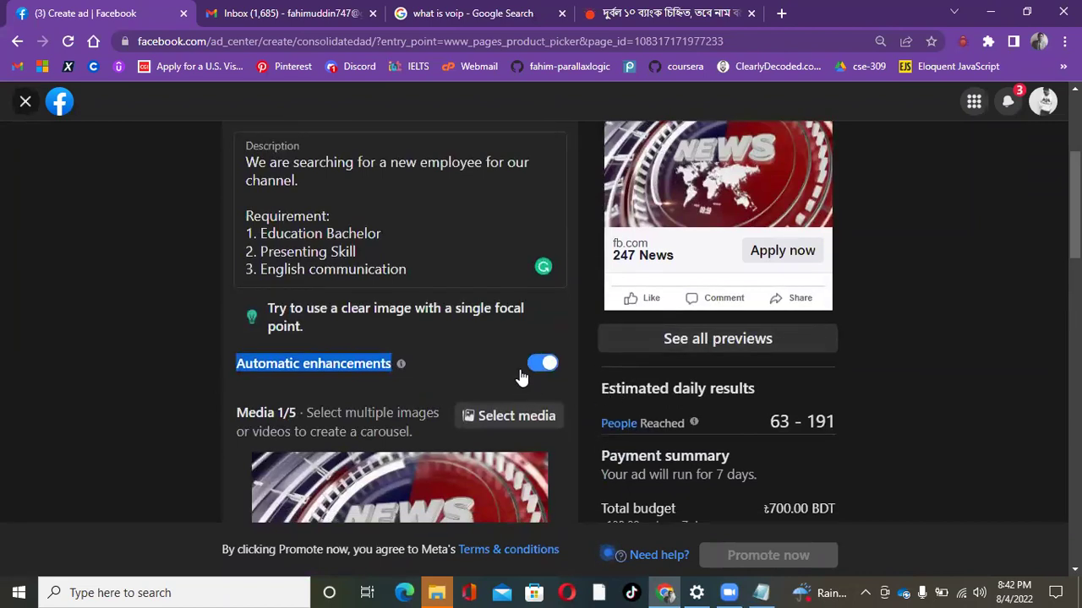
scroll(532, 365, "down", 3)
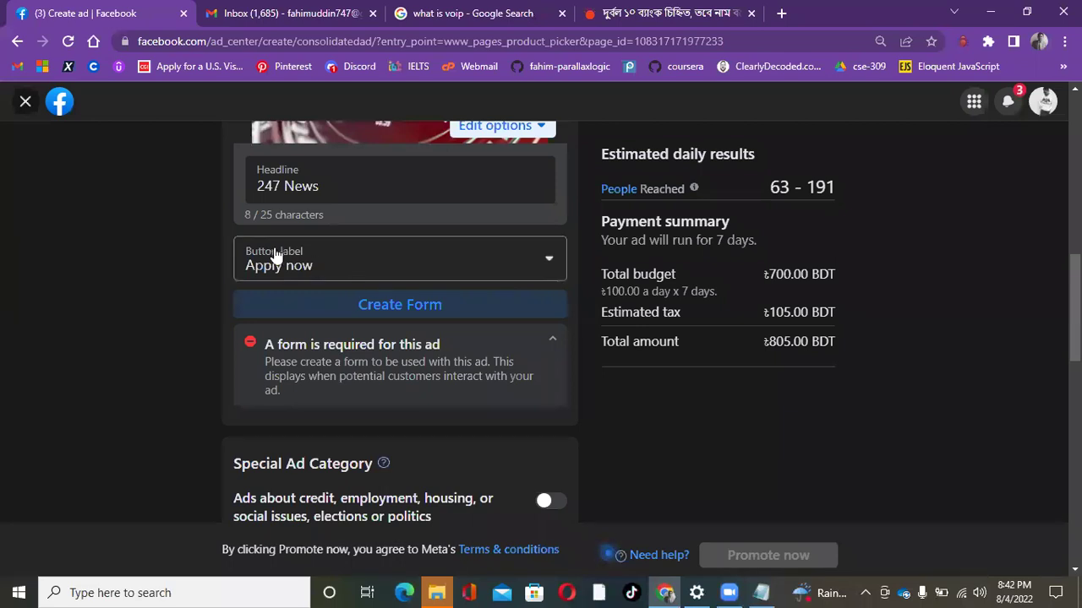
left_click(450, 267)
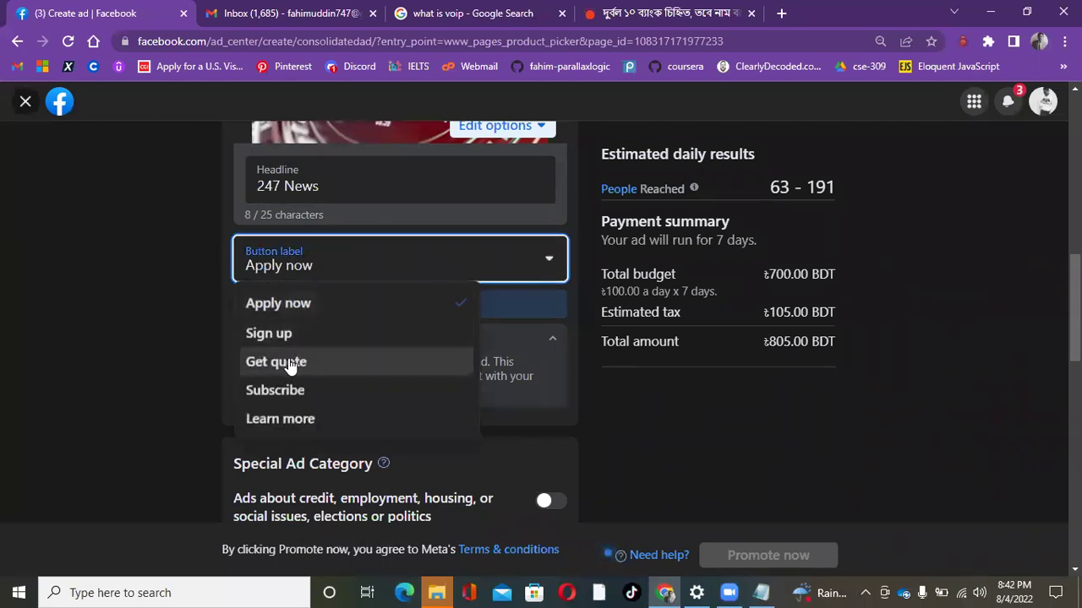
left_click(299, 304)
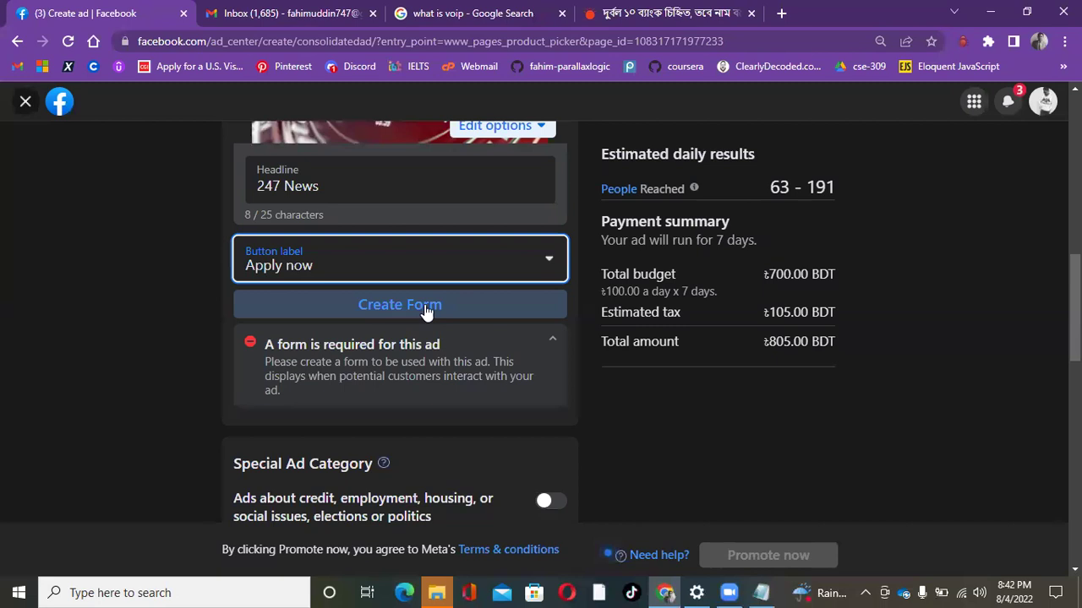
- Review the ad's "Get more leads" goal and start creating the contact form for the ad
scroll(442, 251, "up", 10)
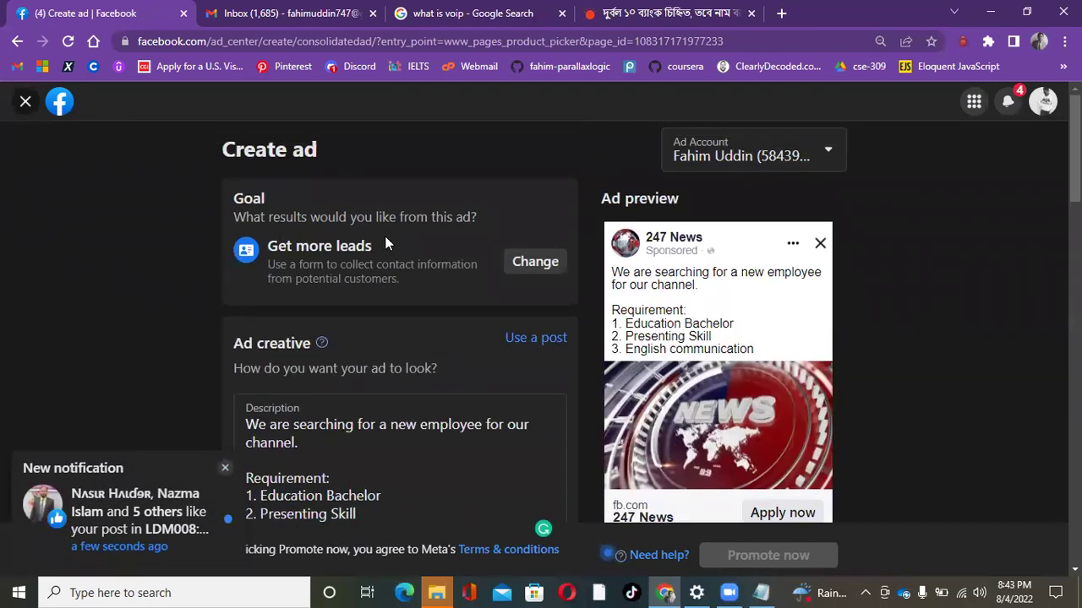
left_click_drag(372, 245, 279, 244)
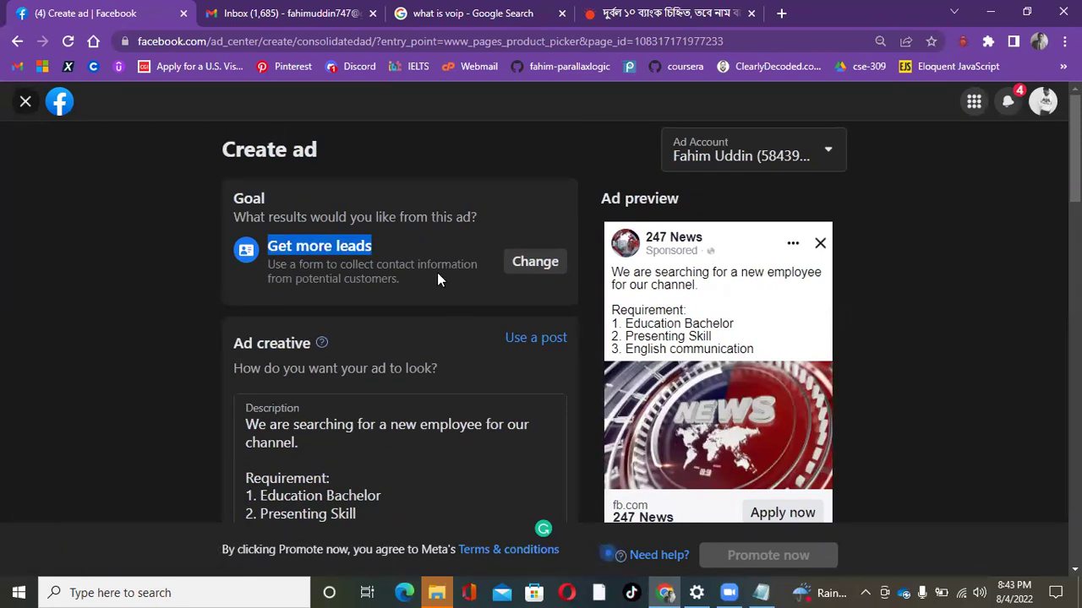
scroll(437, 272, "down", 7)
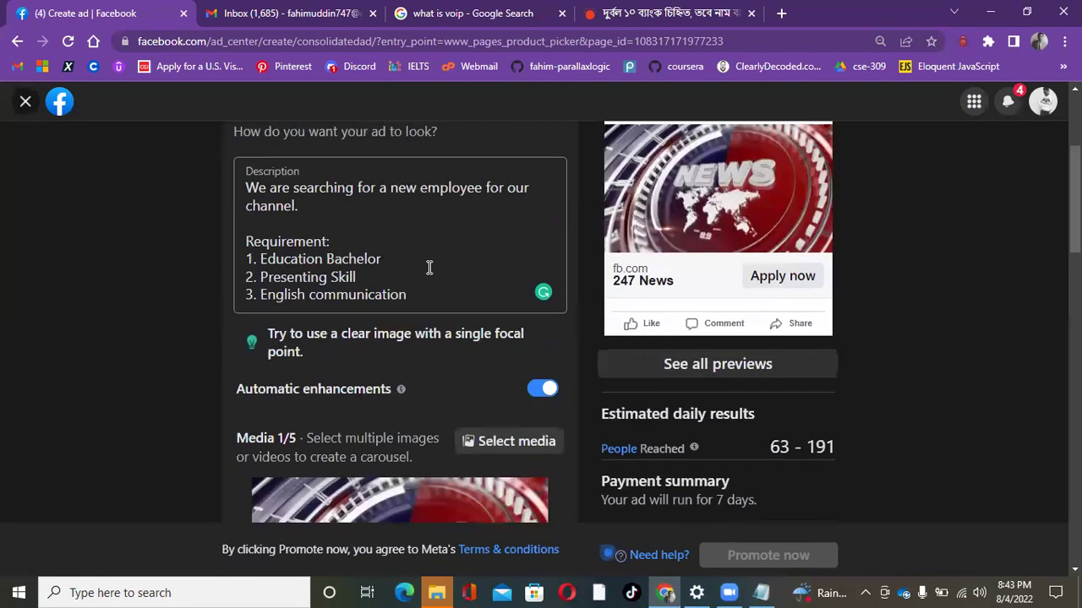
scroll(428, 272, "down", 1)
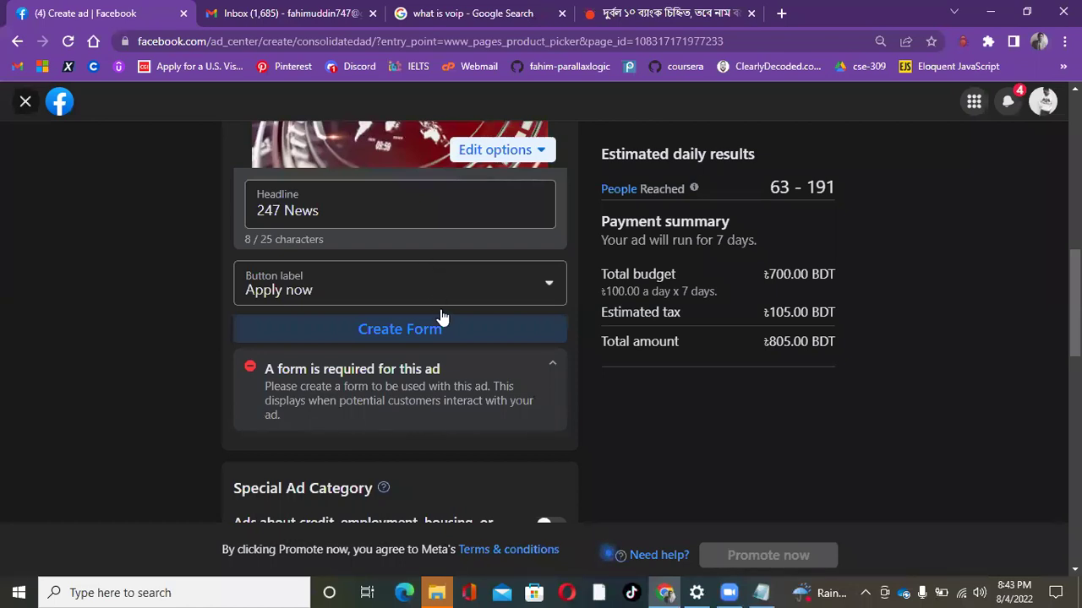
left_click(390, 332)
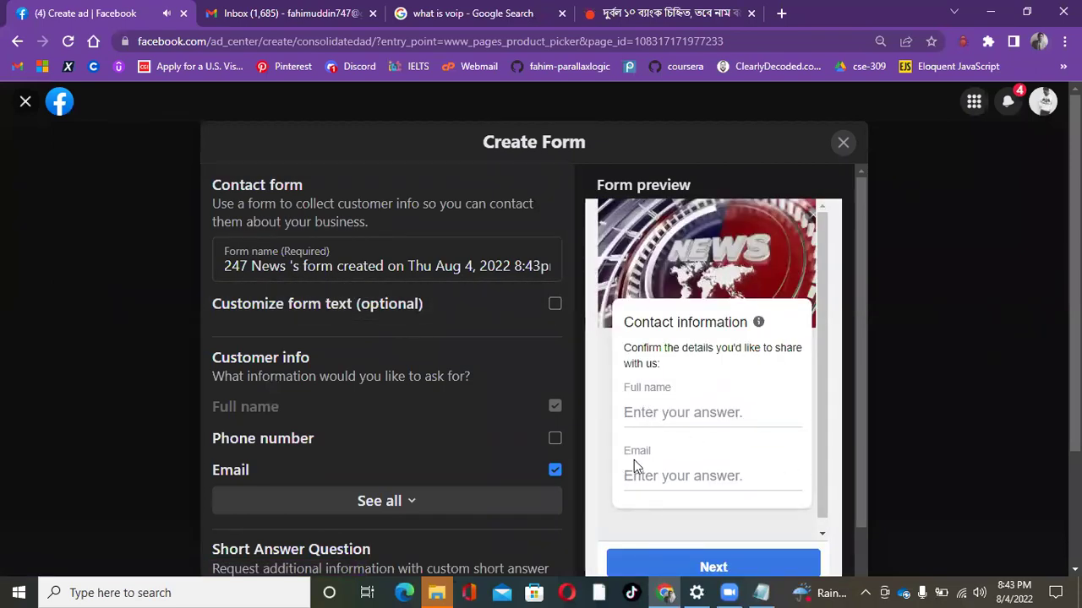
- Add phone number and date of birth to the customer information requested by the form
scroll(710, 439, "down", 1)
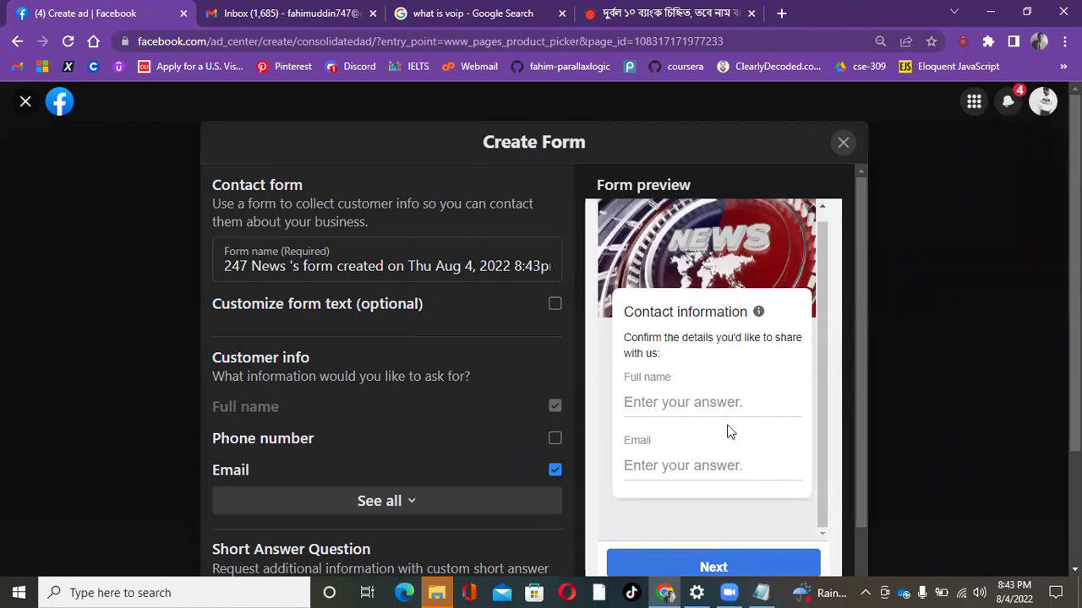
left_click(554, 438)
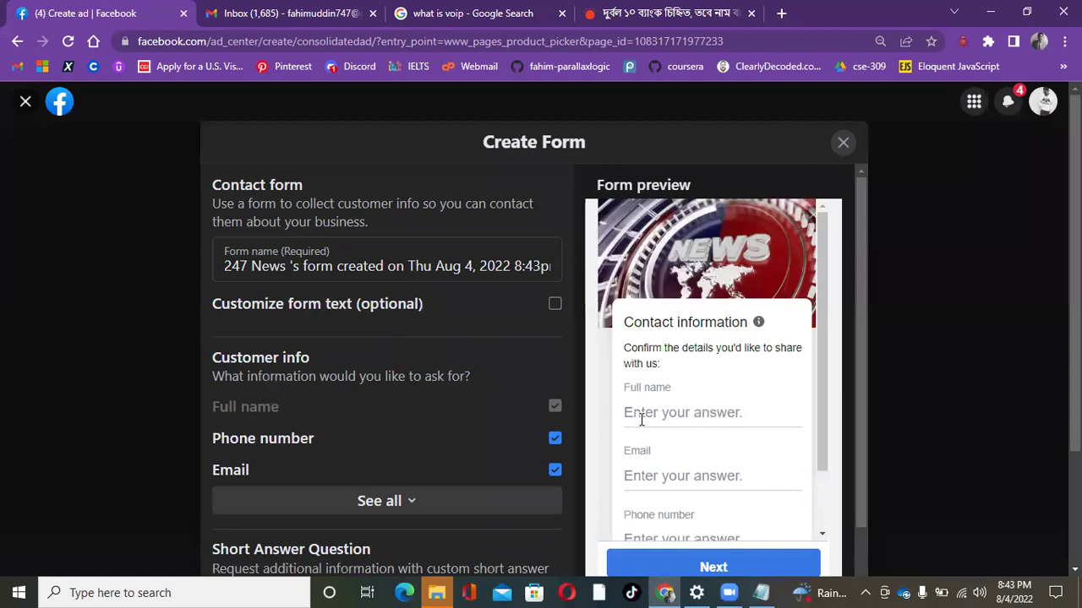
scroll(707, 406, "down", 1)
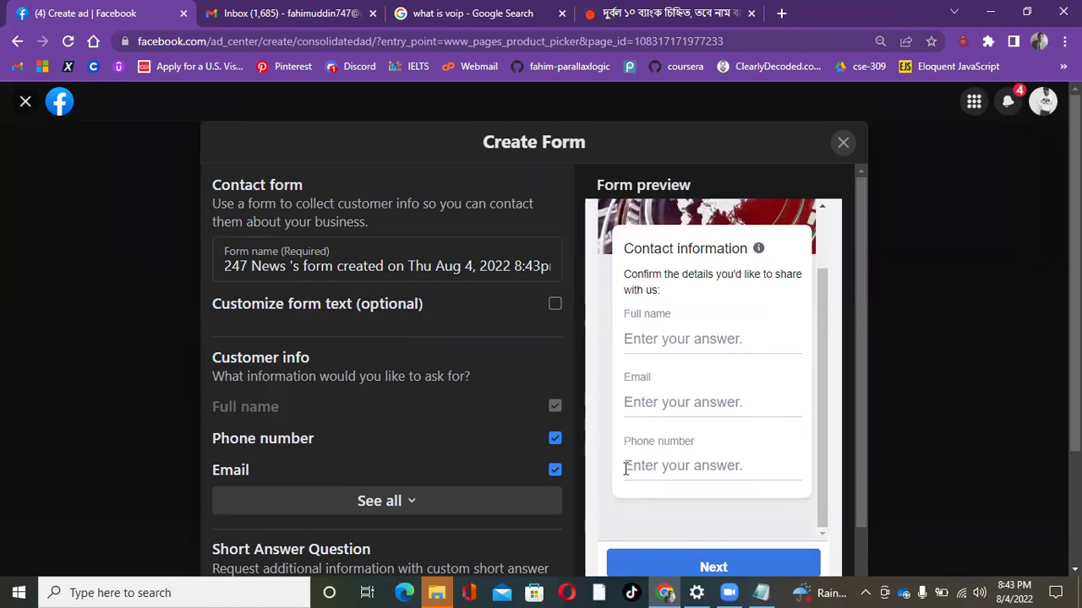
scroll(473, 389, "down", 2)
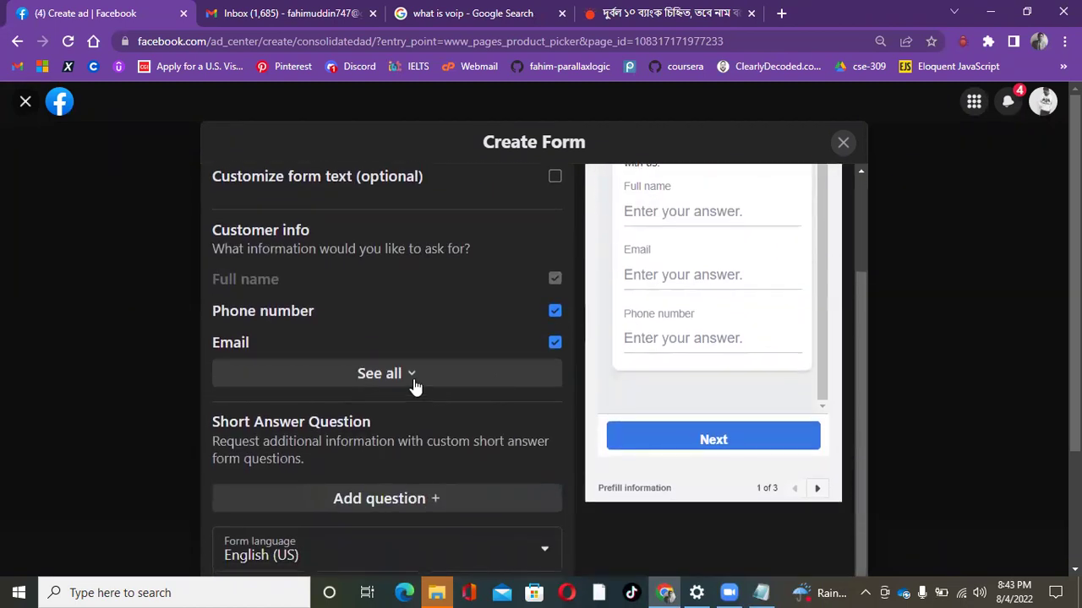
left_click(413, 381)
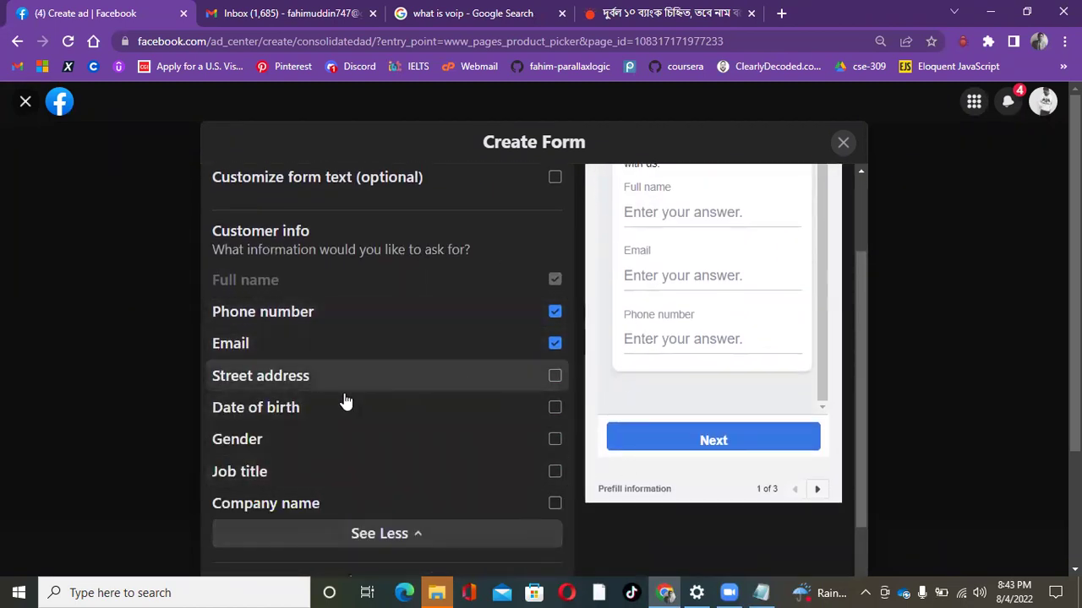
left_click(555, 408)
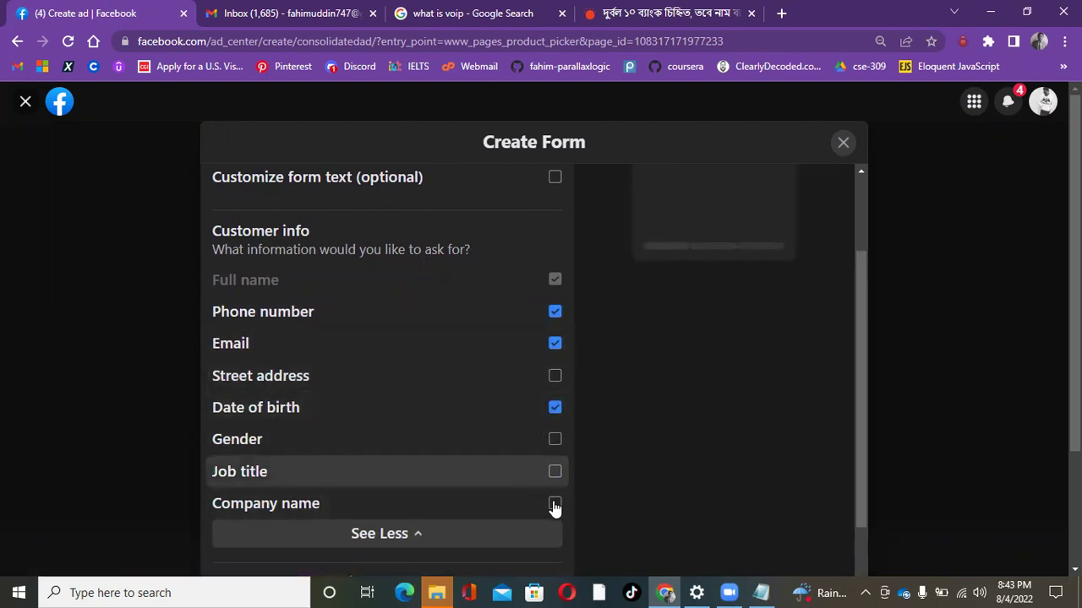
- Enable customized form text and enter the headline "Kindly Give Your varified Information"
scroll(472, 414, "up", 2)
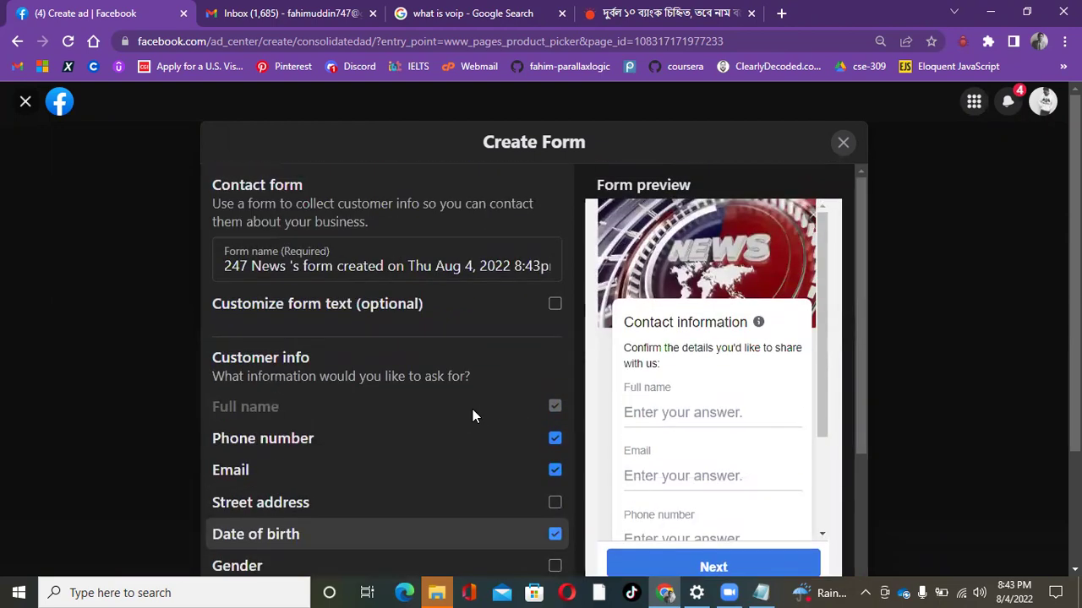
scroll(472, 414, "down", 2)
scroll(472, 414, "up", 2)
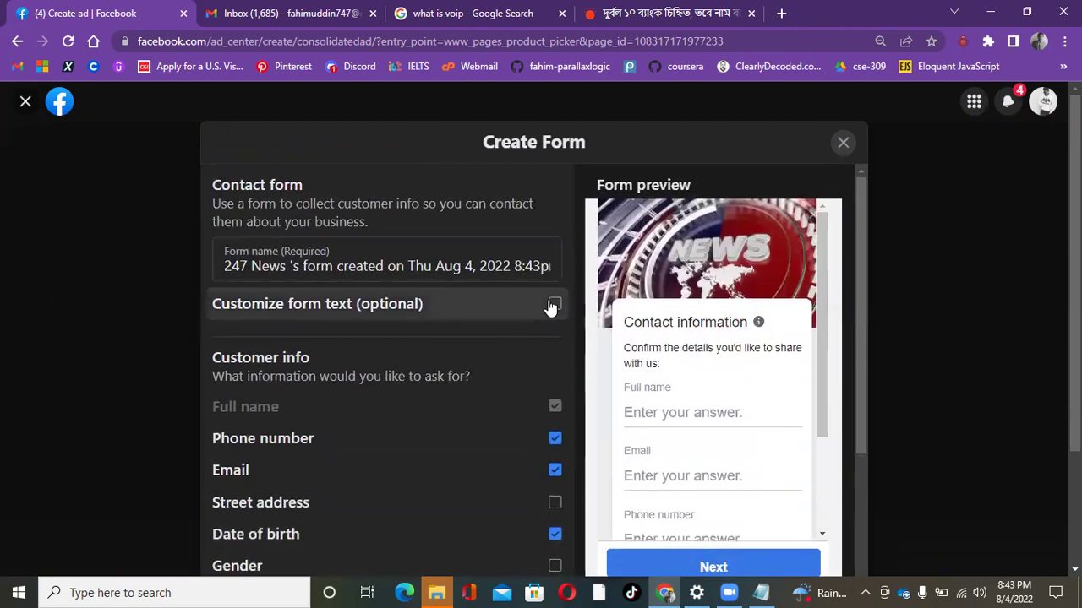
left_click(554, 304)
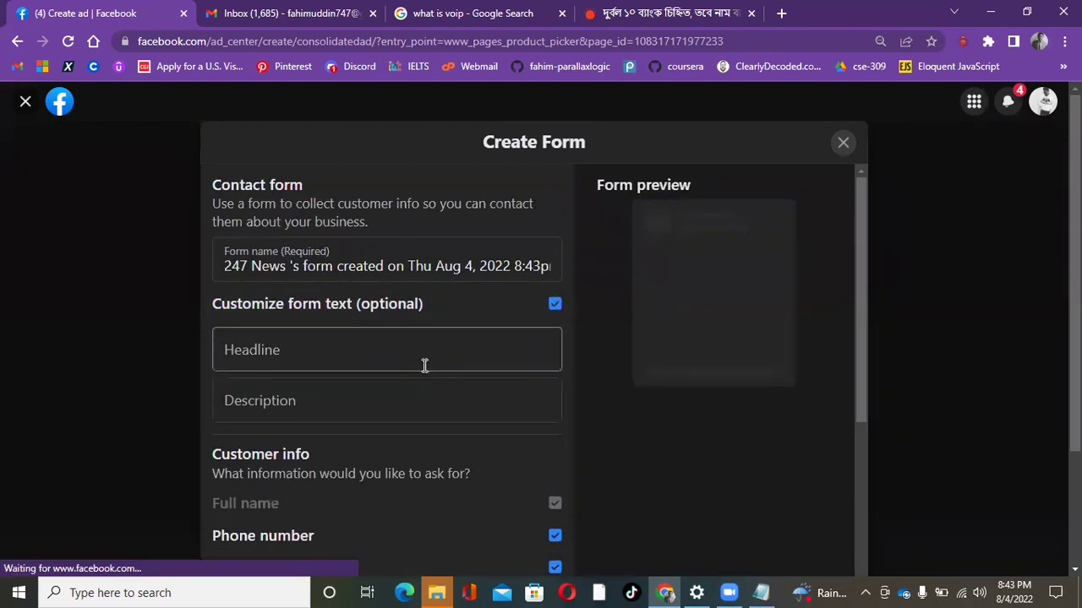
left_click(251, 350)
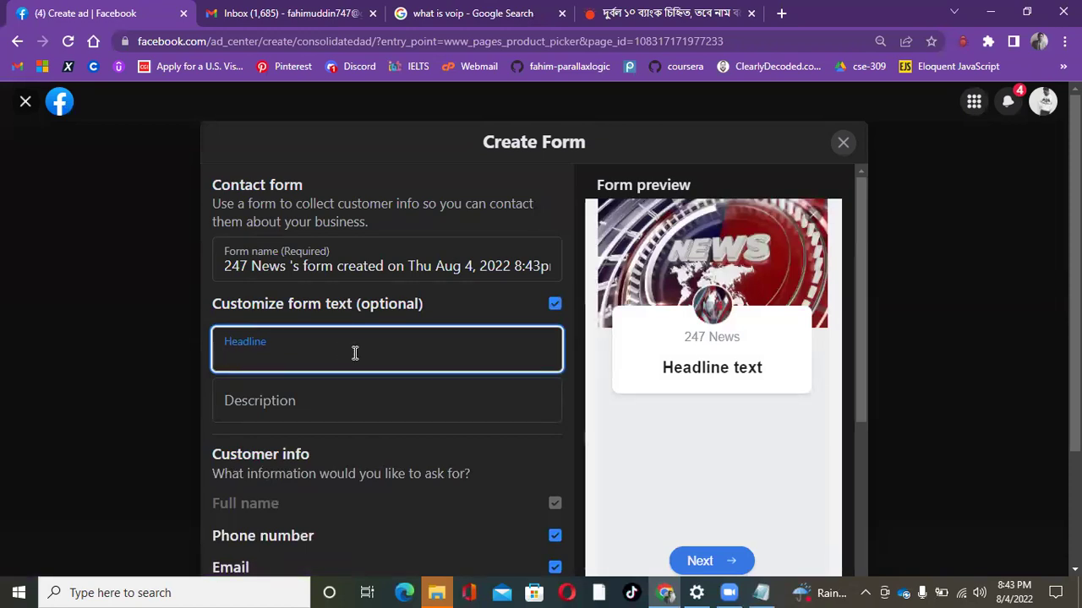
type("Kindl")
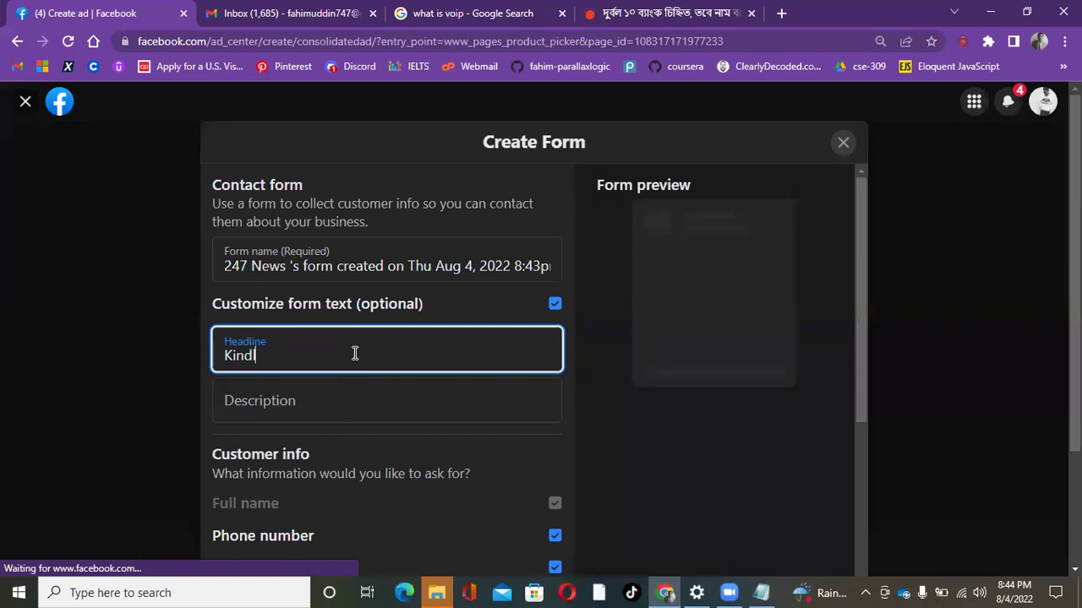
type("y Give Your")
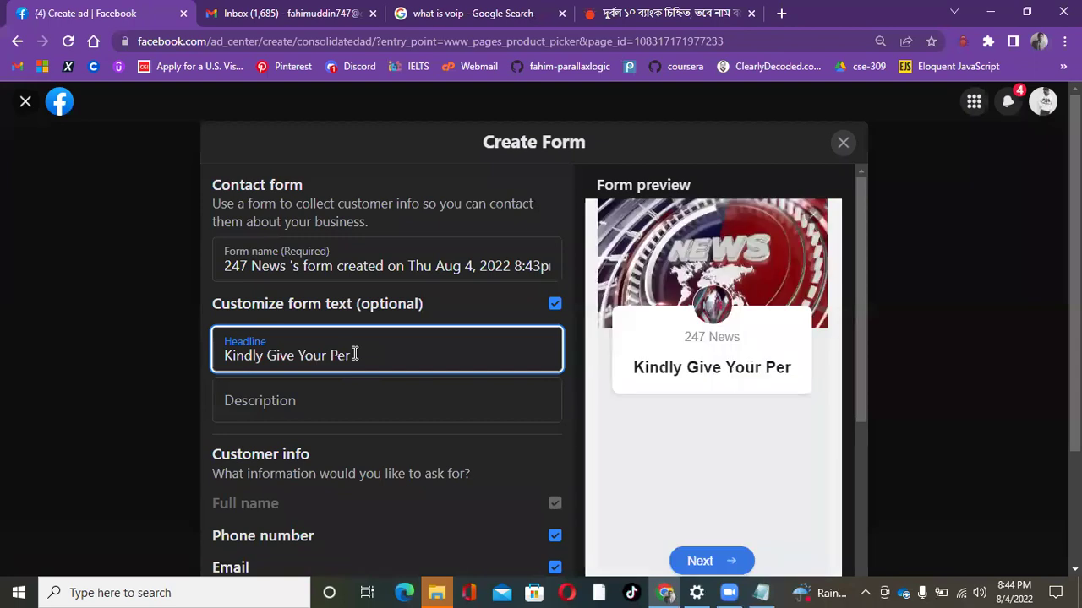
type("va")
type("lua")
type("bl")
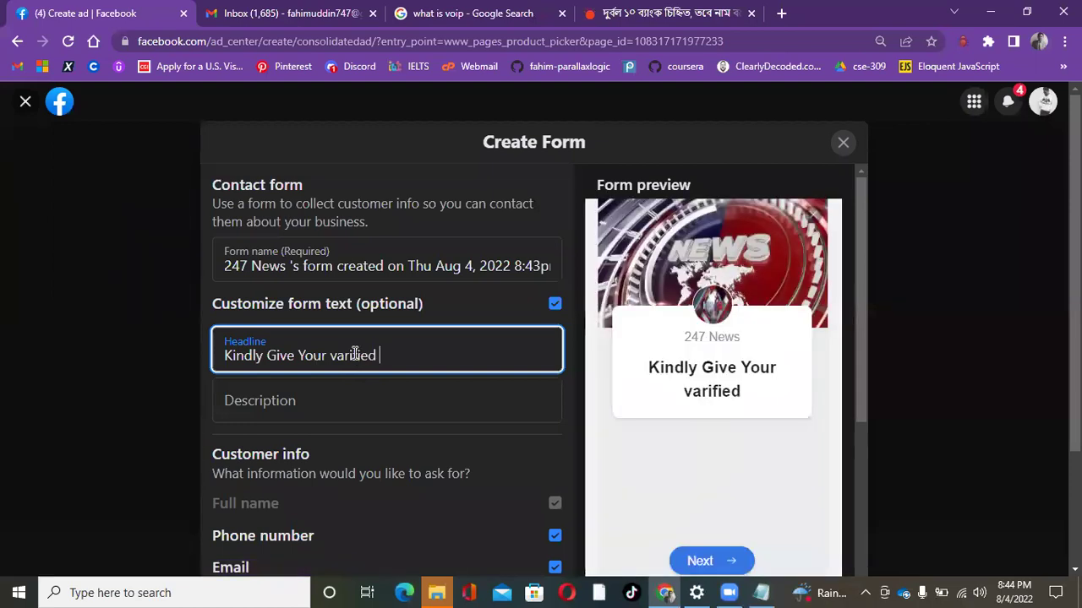
type("Inform")
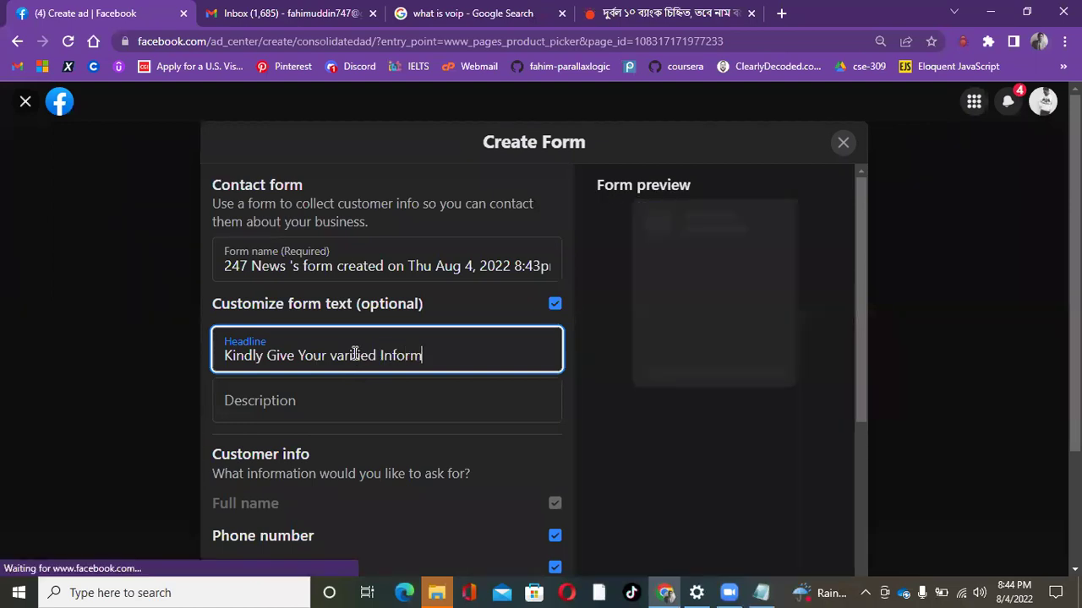
type("ation")
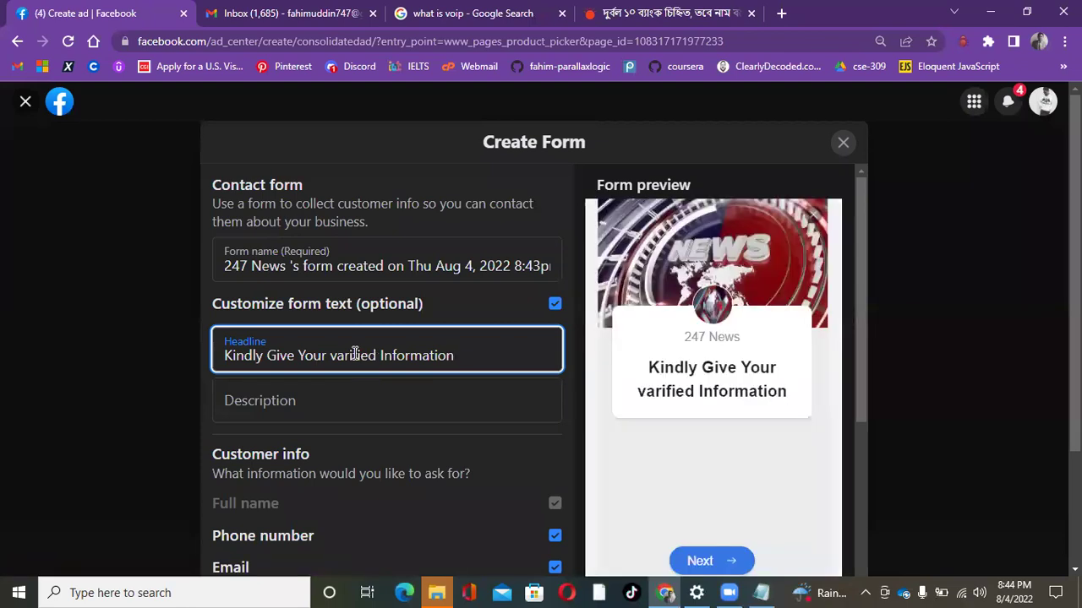
- Change the form headline to sentence case with a closing period: "Kindly give your varified information."
scroll(707, 438, "down", 2)
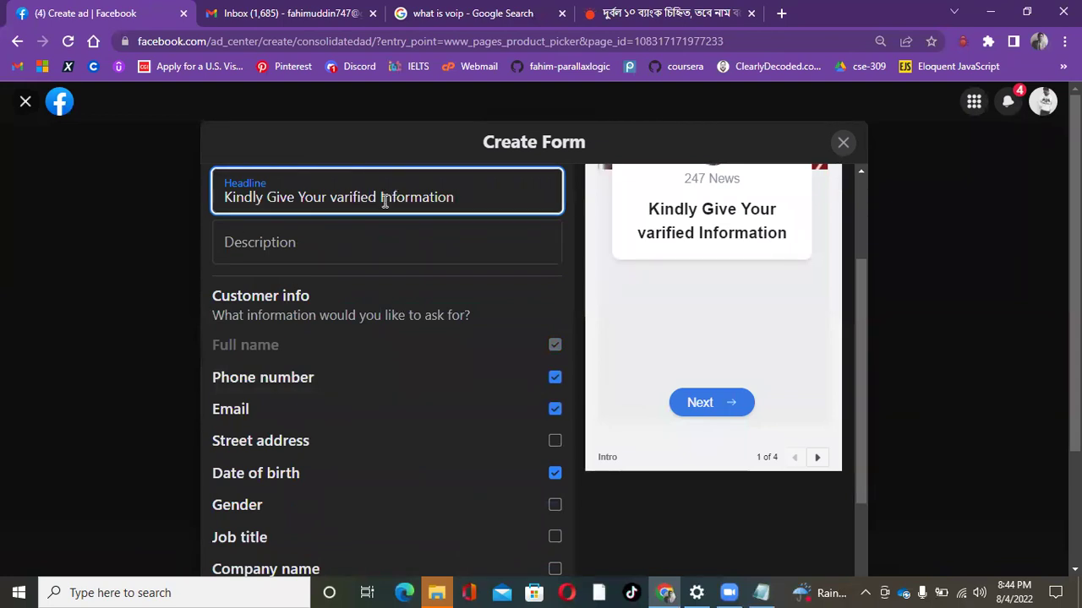
key("BackSpace")
type("i")
key("Left")
key("Left")
key("Left")
key("Left")
key("Left")
key("Left")
key("Left")
key("Left")
key("Left")
key("Left")
key("Left")
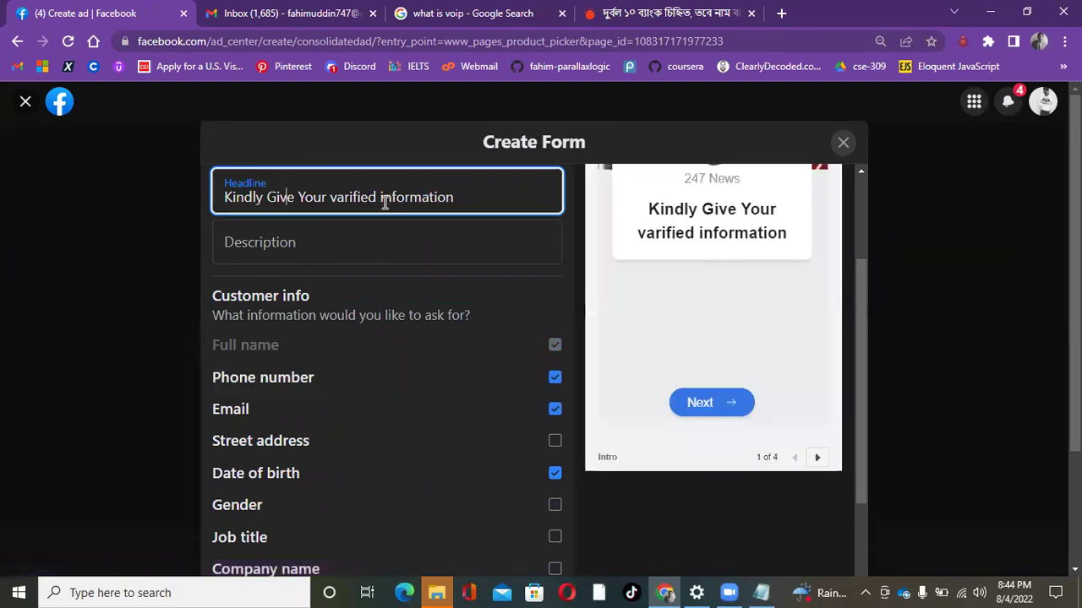
key("Delete")
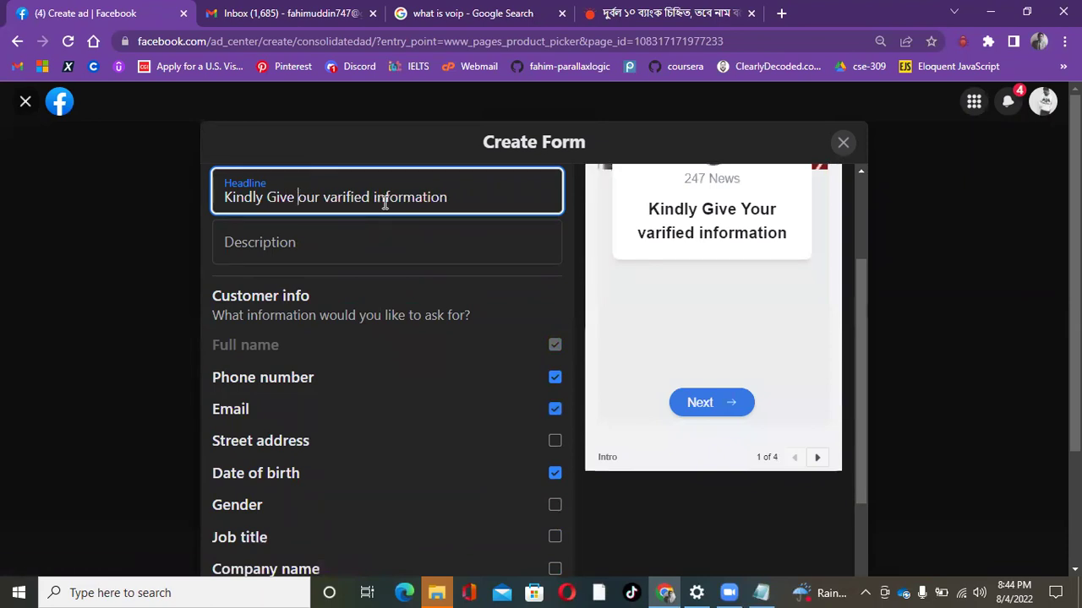
type("y")
key("Left")
key("Left")
key("Left")
key("Left")
key("Left")
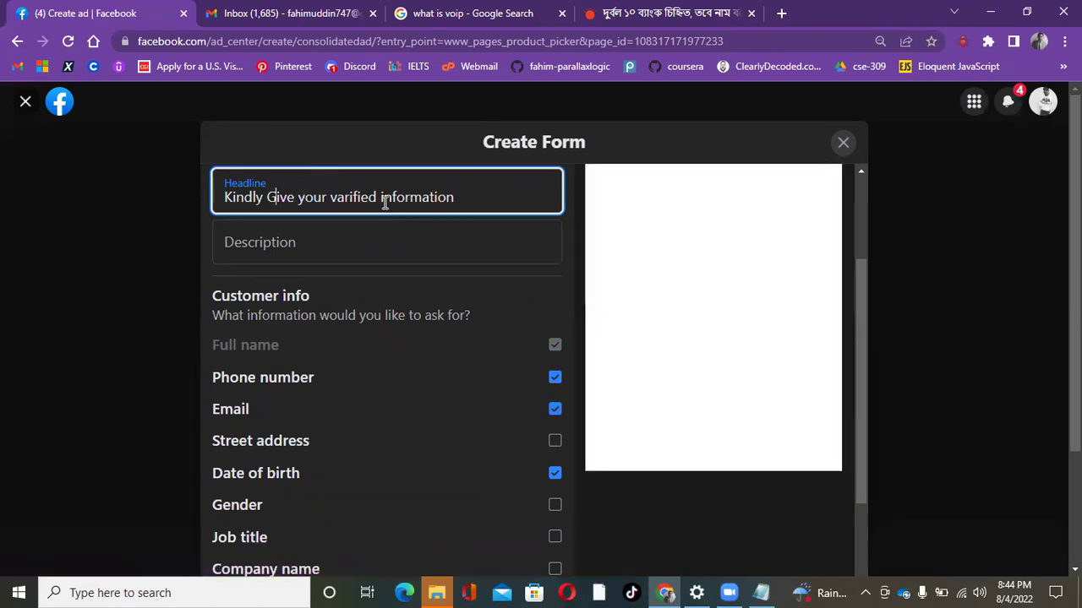
key("BackSpace")
type("g")
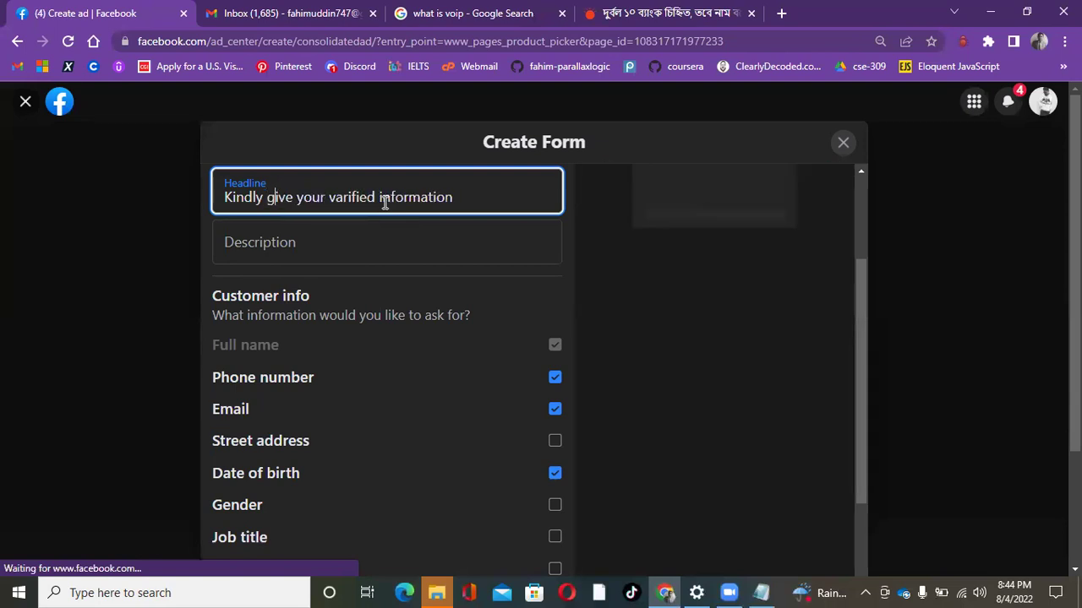
left_click(484, 193)
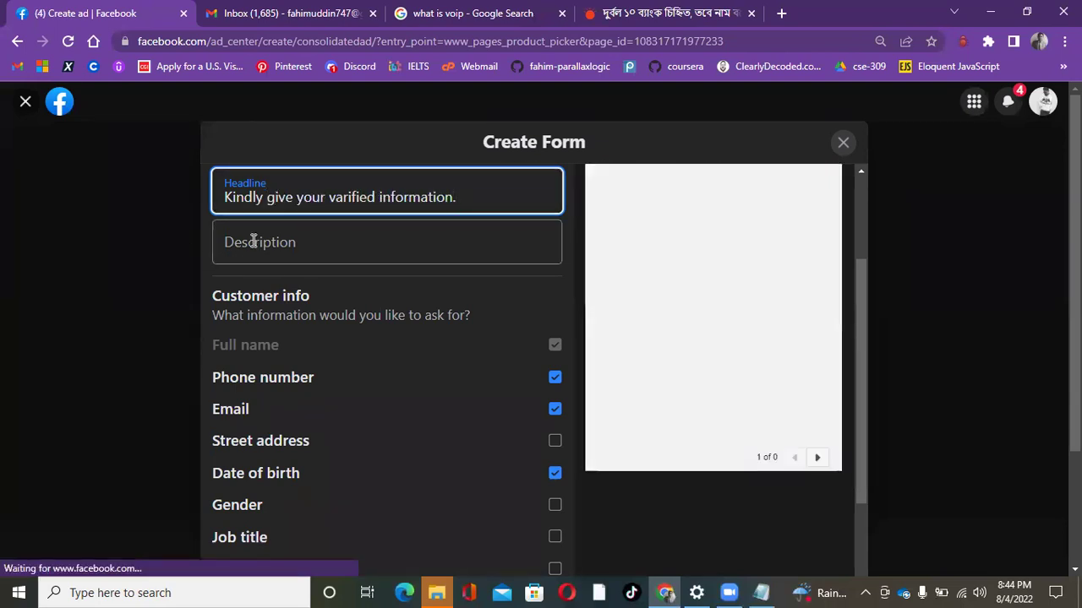
- Enter the form description "You have to give authentic information about you. Otherwise, we can take any action against you if we need."
left_click(254, 240)
type("Y")
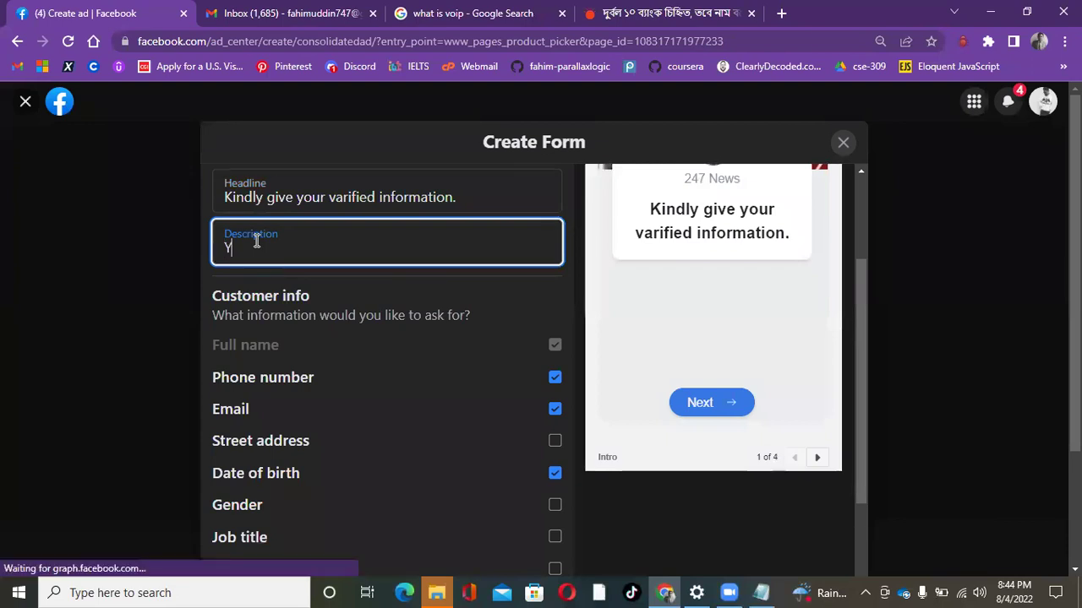
type("ou have ")
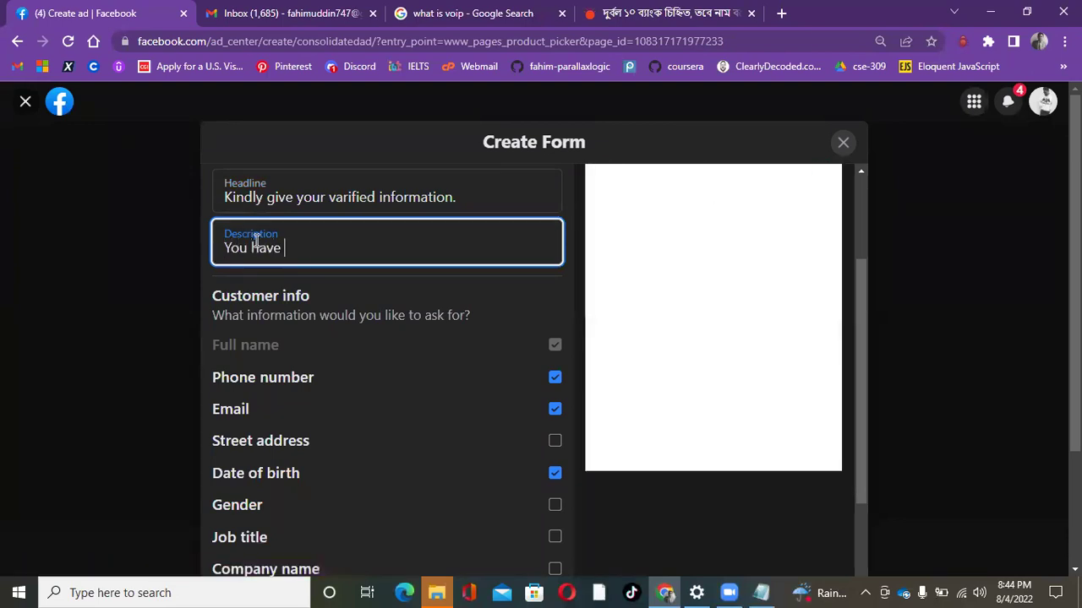
type("to giv")
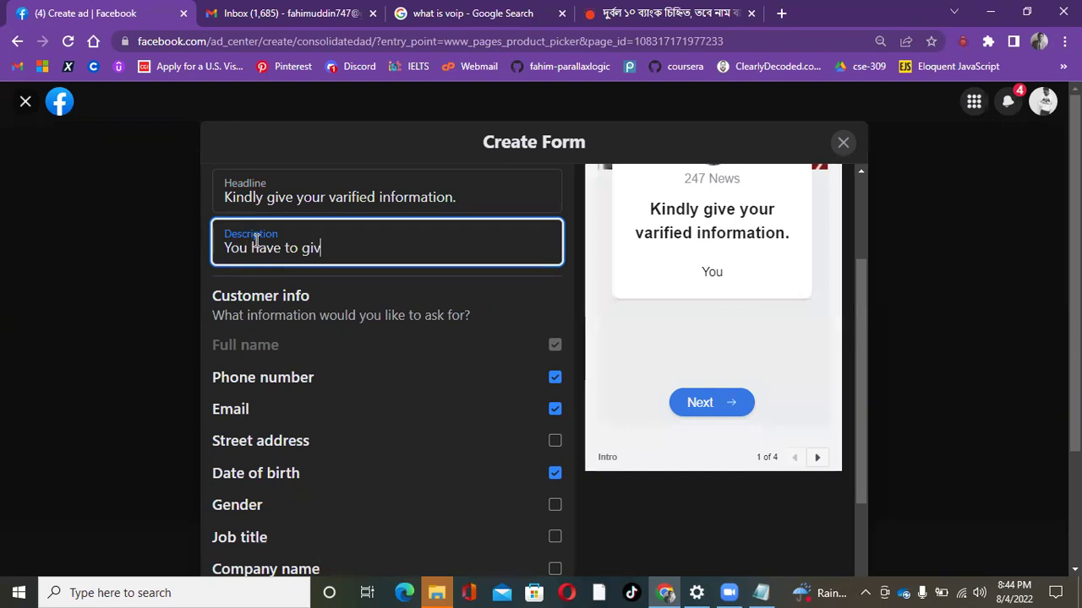
type("e a")
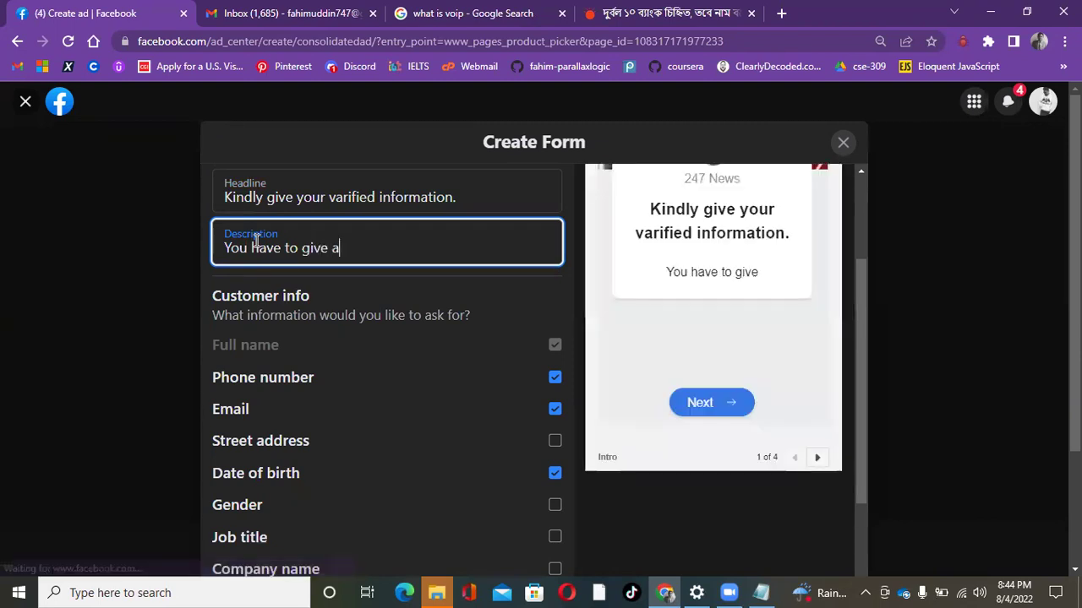
type("uthentic ")
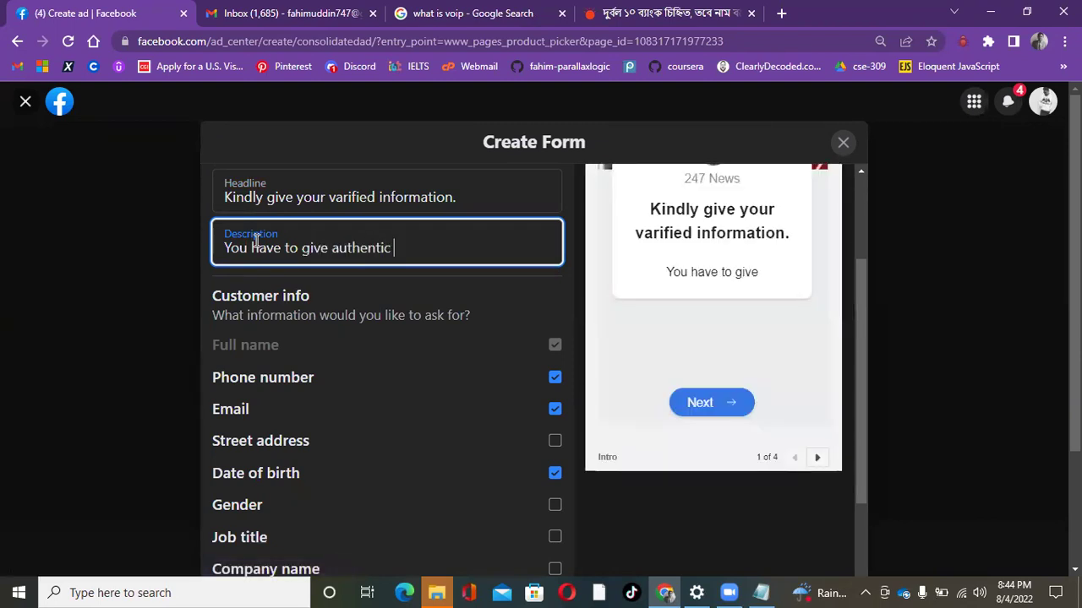
type("info")
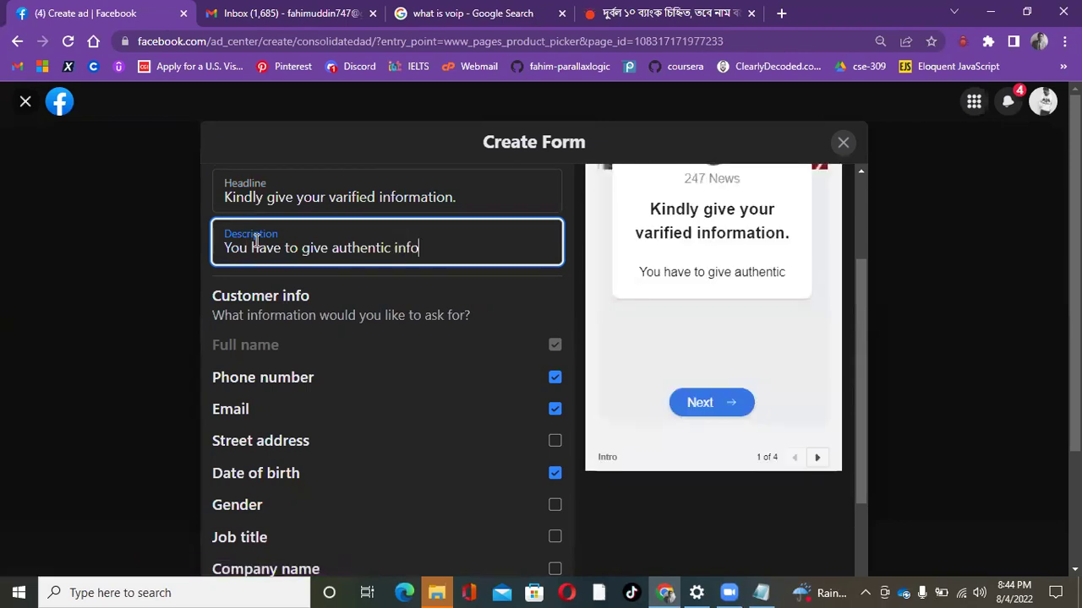
type("rmation ab")
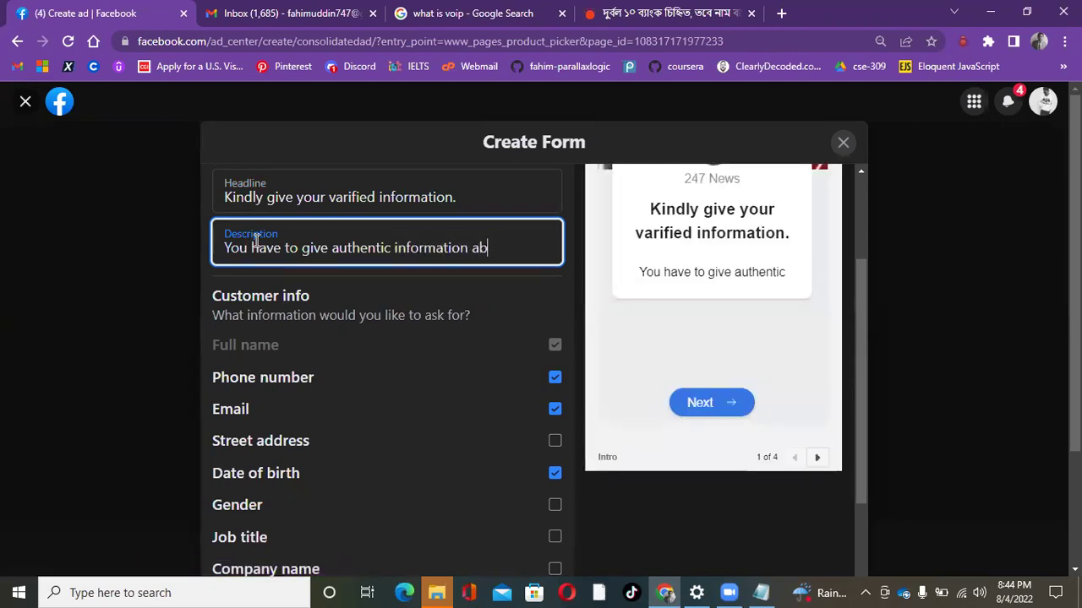
type("out you")
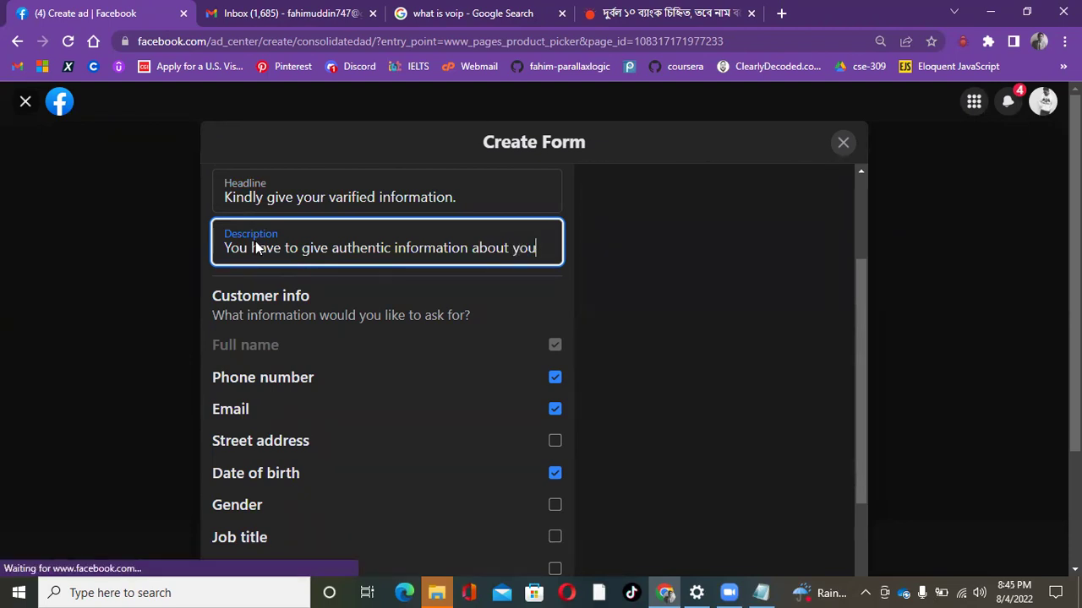
key("BackSpace")
type(". Ot")
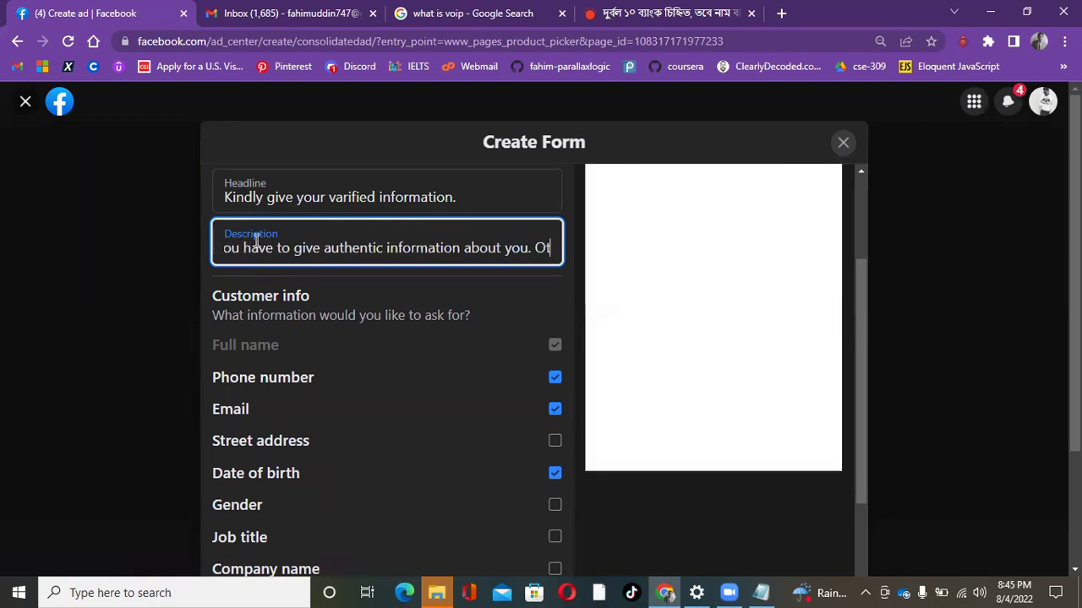
type("herwis")
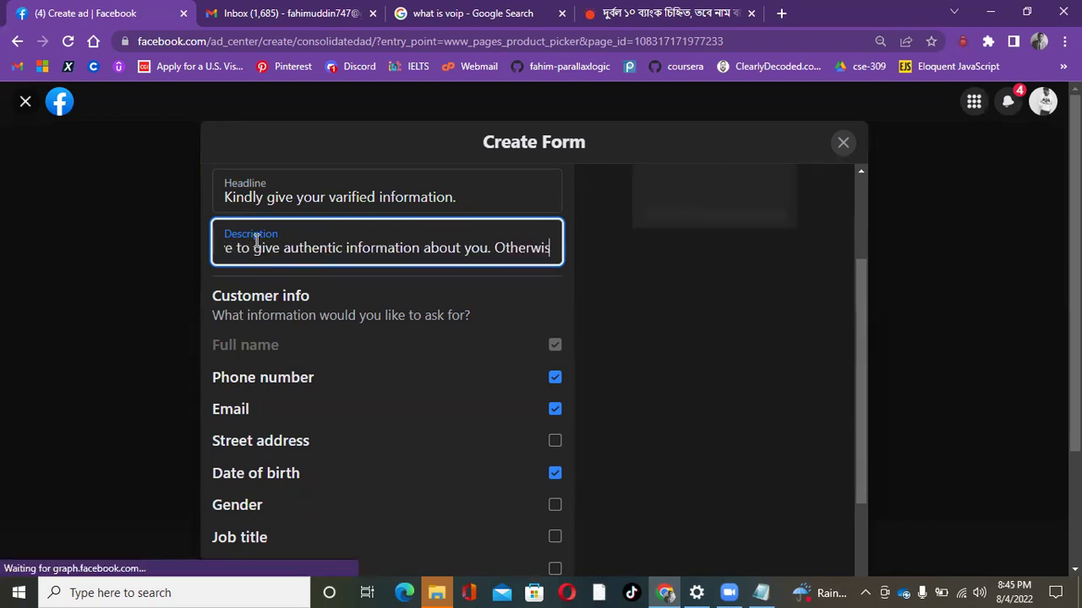
type("e, we ")
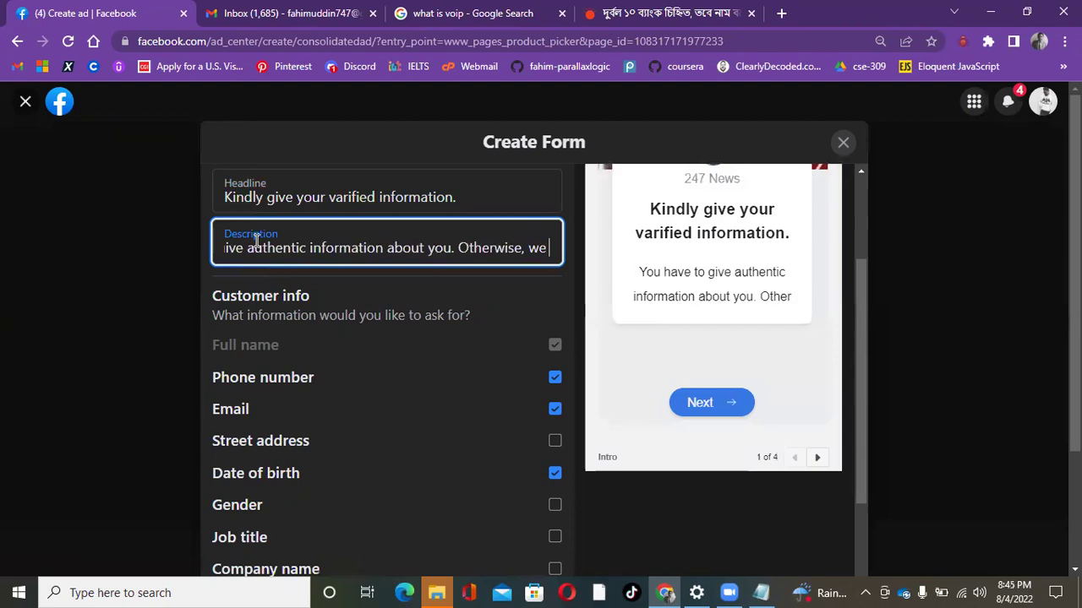
type("can take")
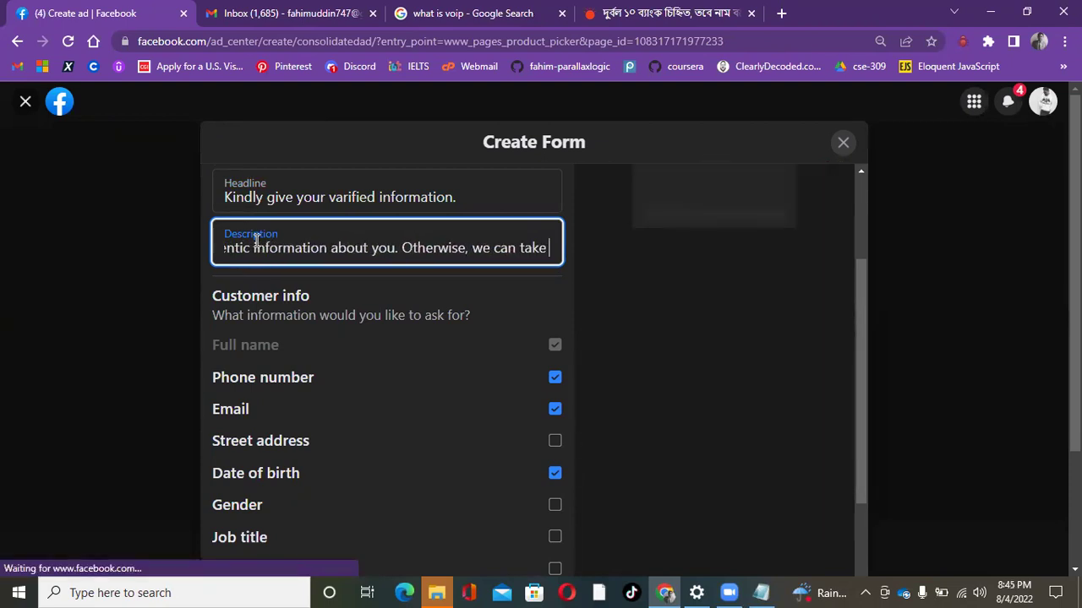
type(" any action against")
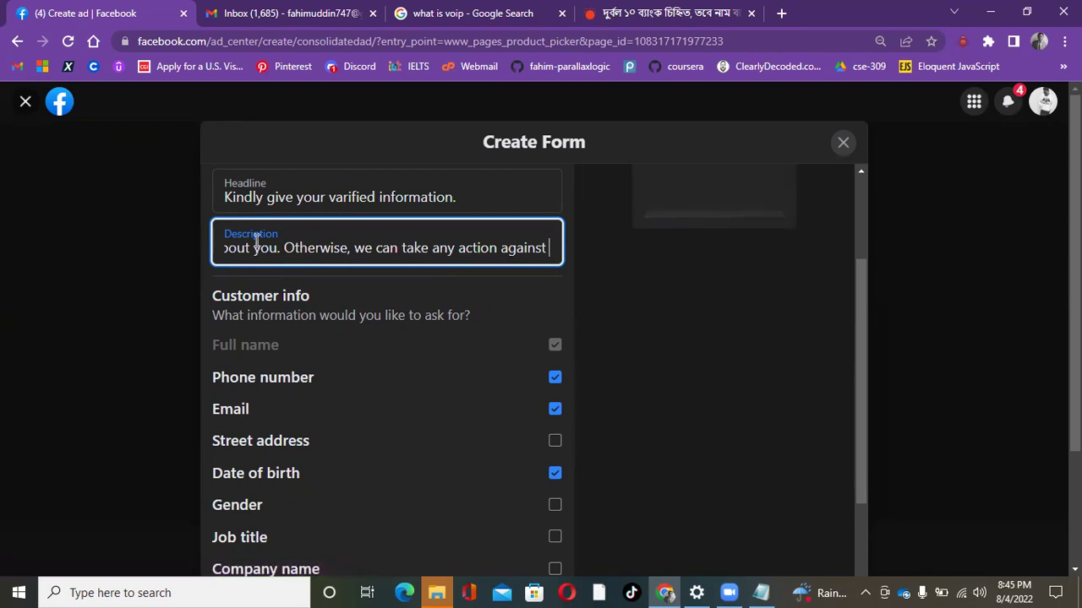
type(" you")
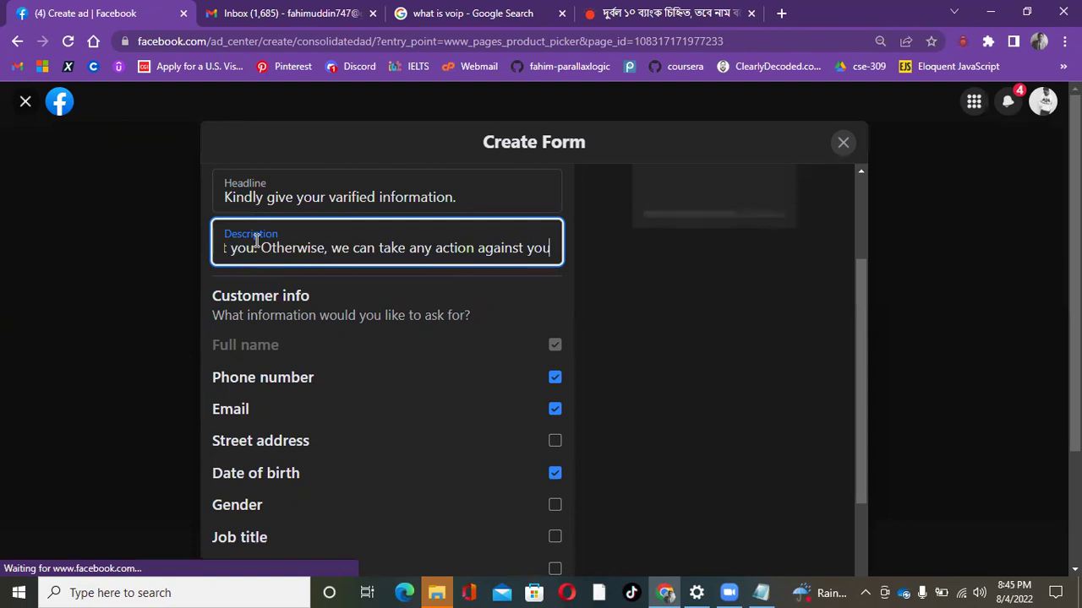
type(" if")
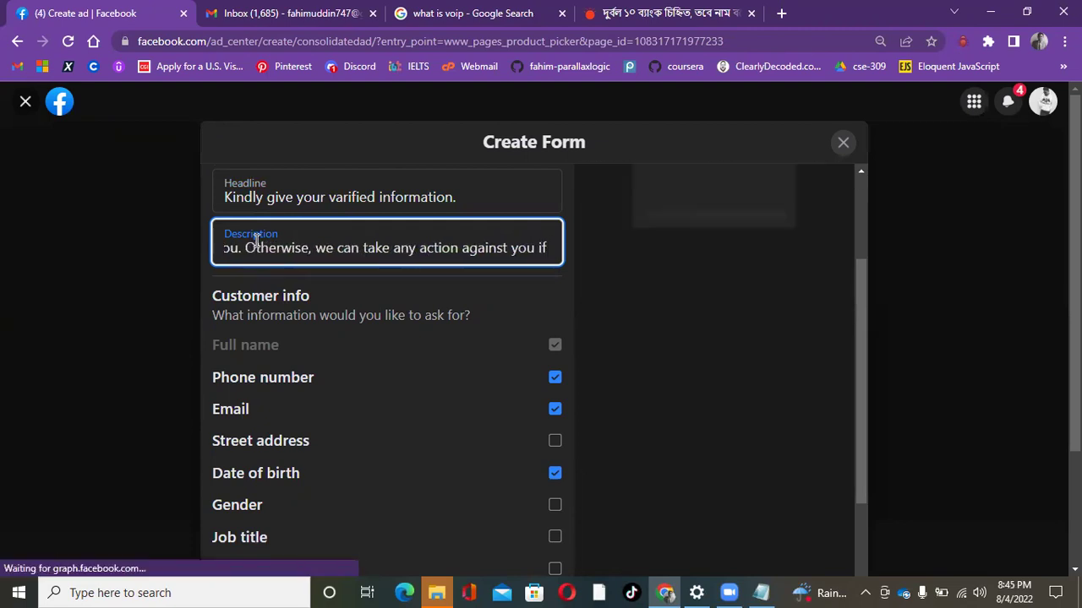
type(" we need.")
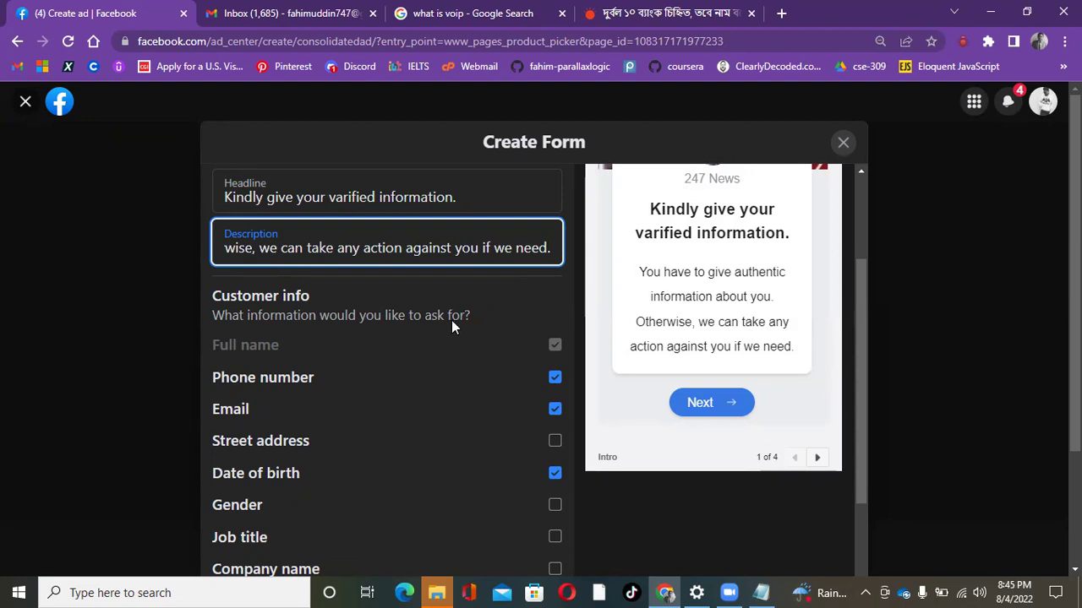
- Add street address to the requested customer information and check the contact information page of the form preview
scroll(454, 342, "down", 1)
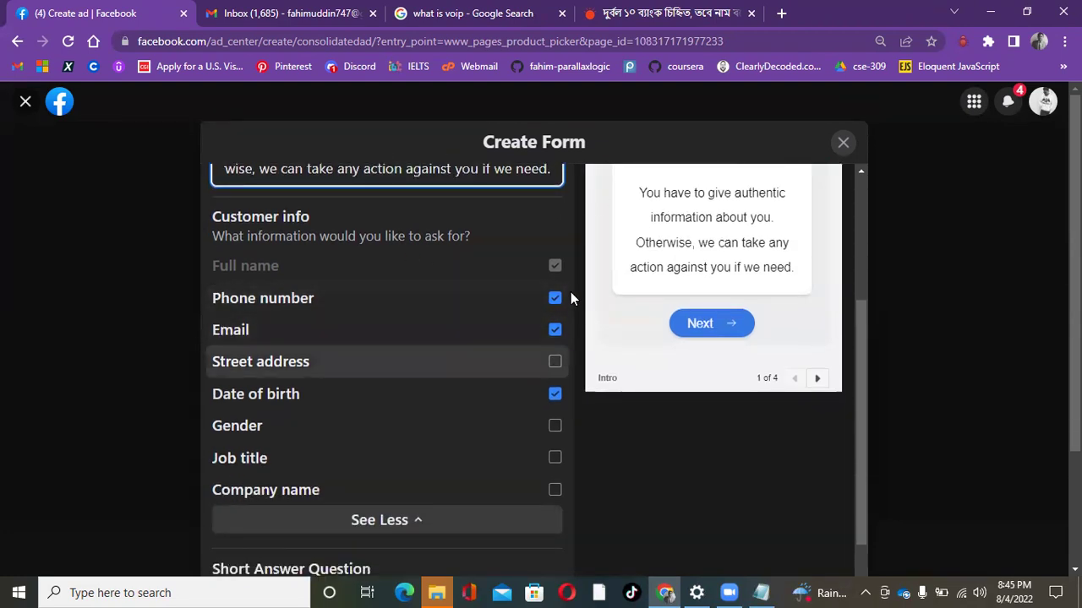
left_click(555, 362)
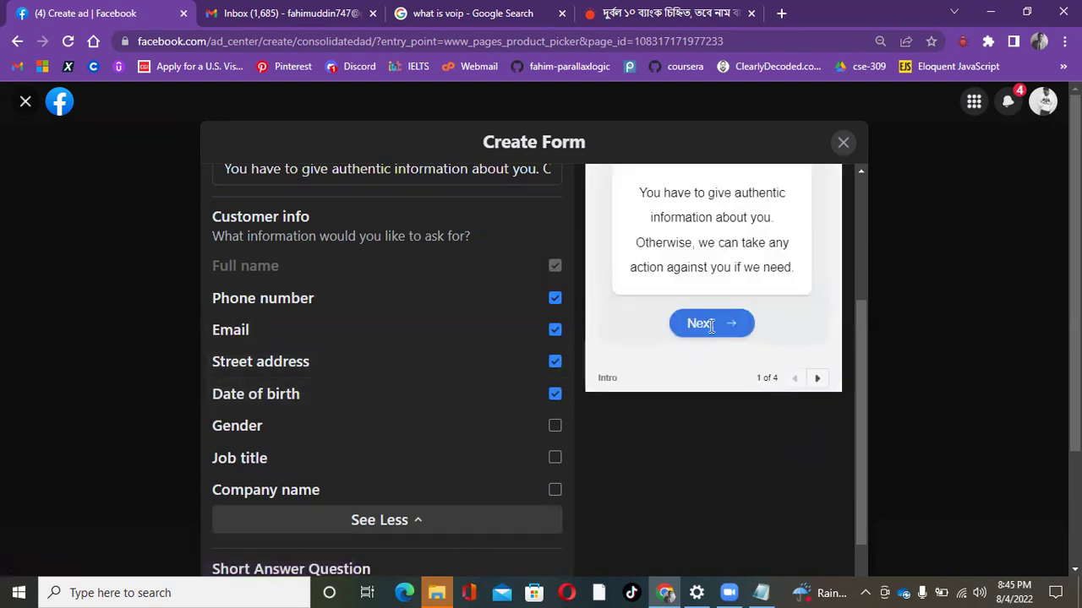
left_click(818, 378)
scroll(755, 328, "down", 4)
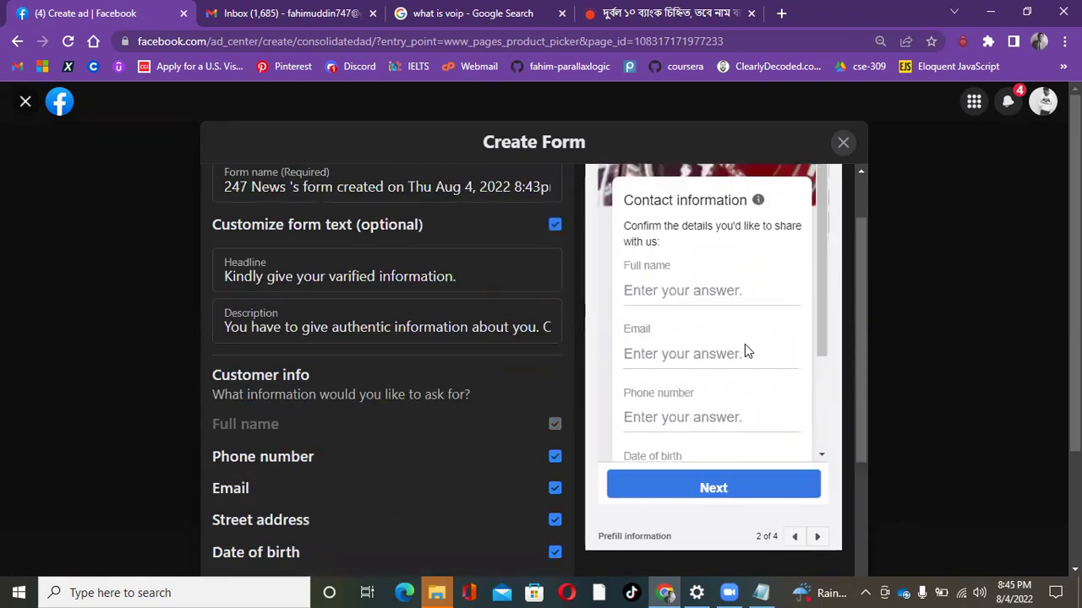
- Include gender in the requested customer information and check the field on the preview's contact information page
scroll(459, 385, "down", 1)
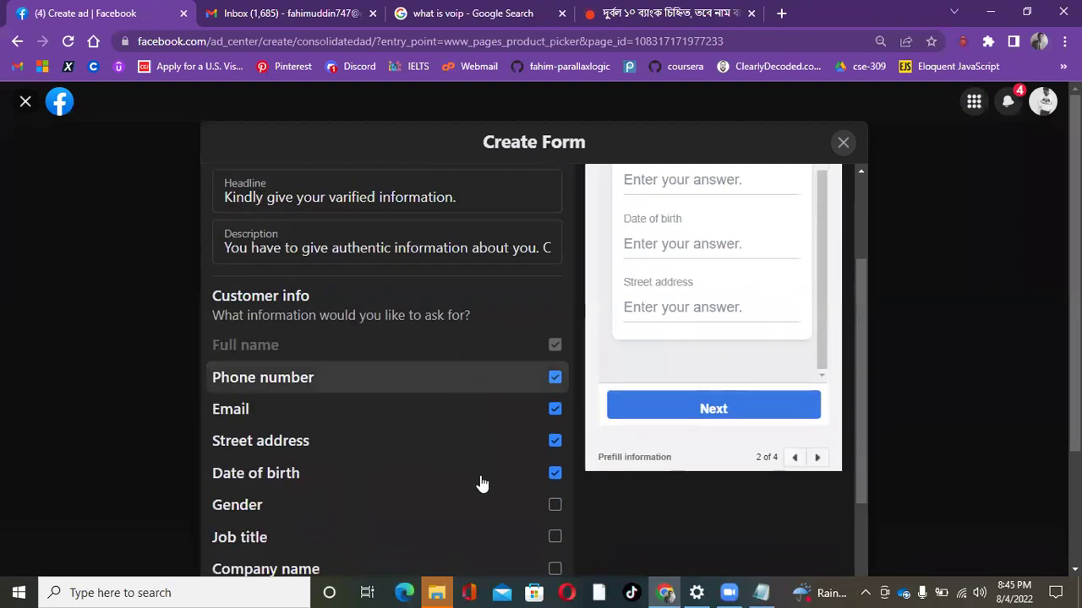
left_click(554, 506)
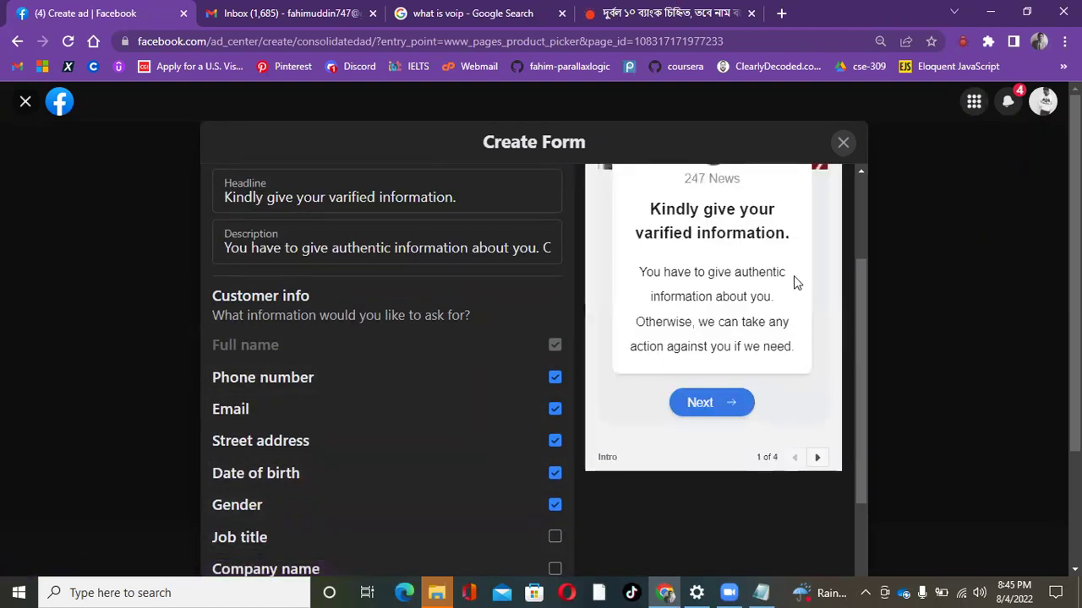
left_click(817, 457)
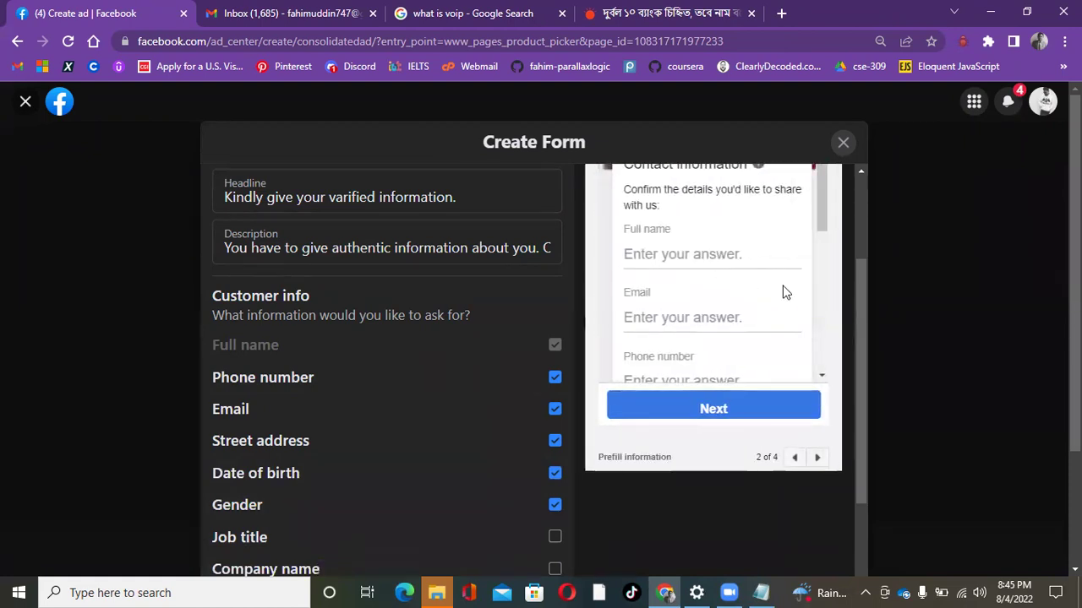
scroll(763, 292, "down", 1)
scroll(763, 292, "down", 3)
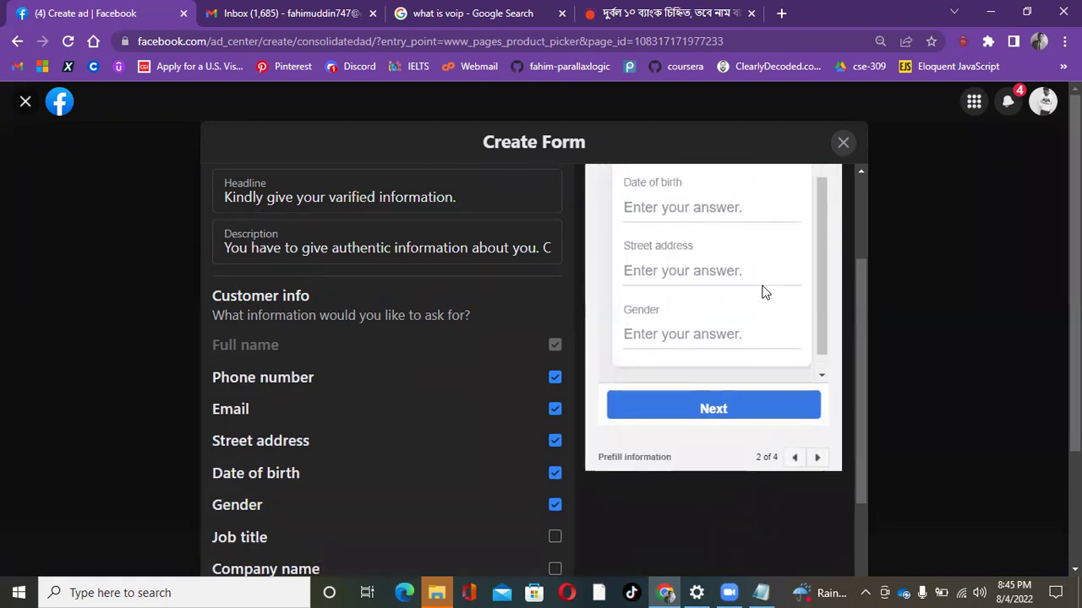
- Add job title and company name to the requested customer information and review all fields in the form preview
scroll(513, 297, "down", 1)
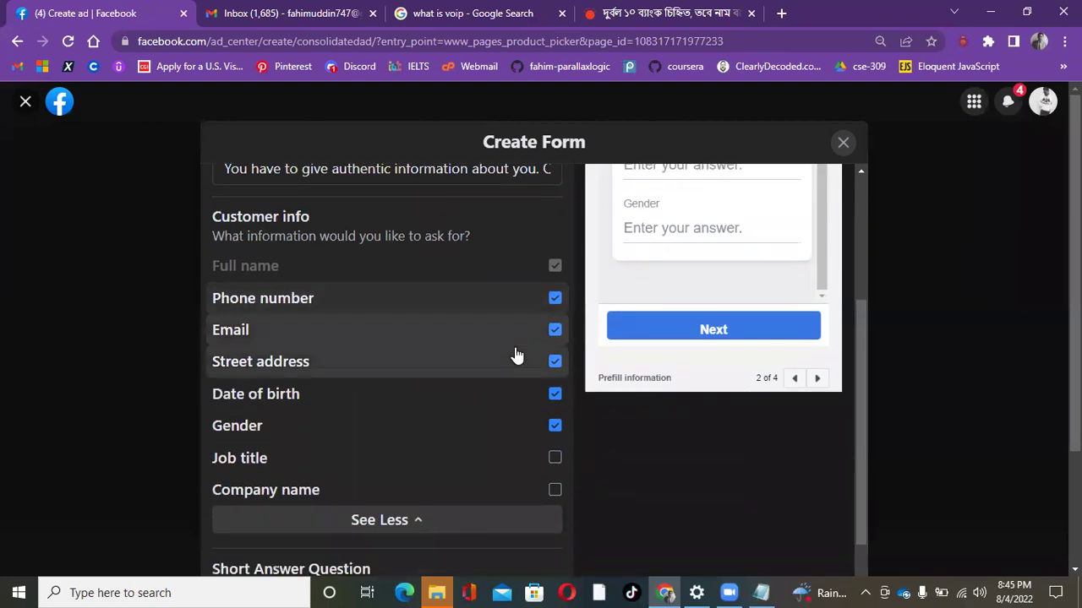
left_click(555, 462)
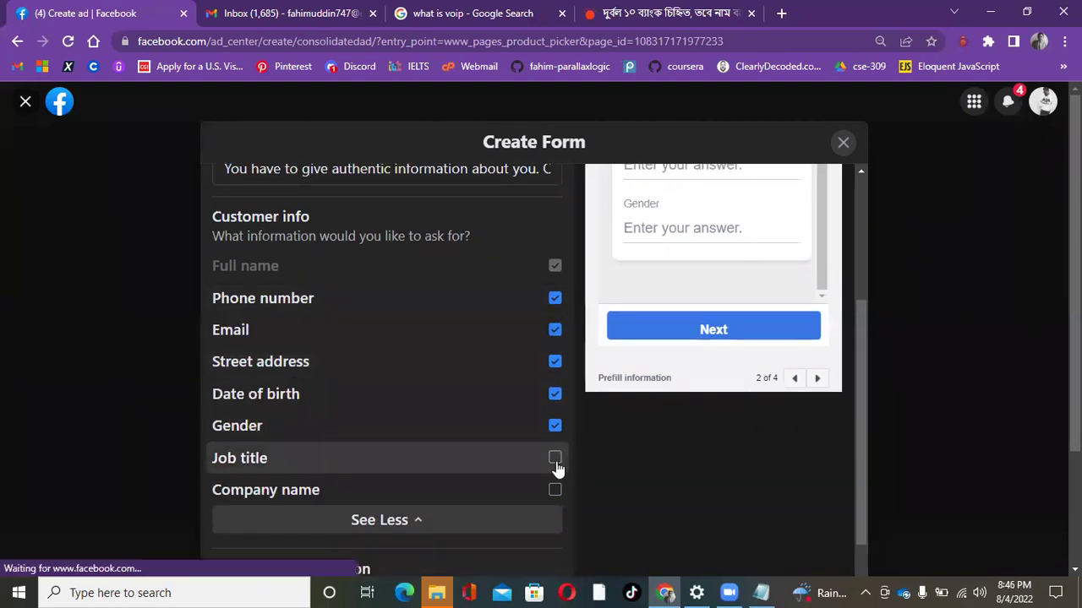
left_click(555, 492)
scroll(471, 390, "down", 2)
scroll(471, 390, "down", 1)
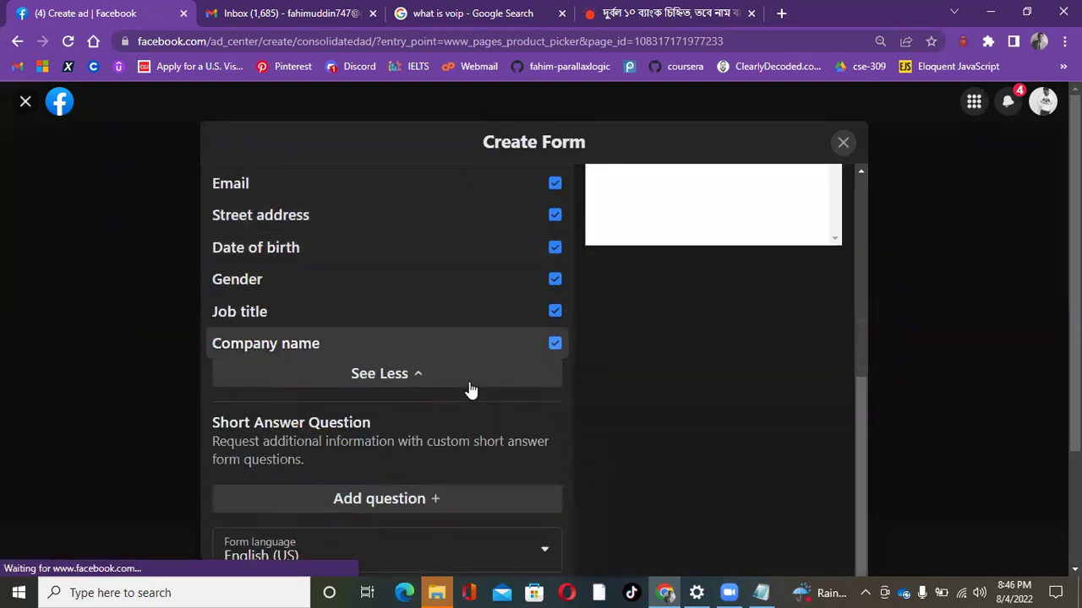
scroll(715, 338, "up", 3)
scroll(720, 333, "down", 2)
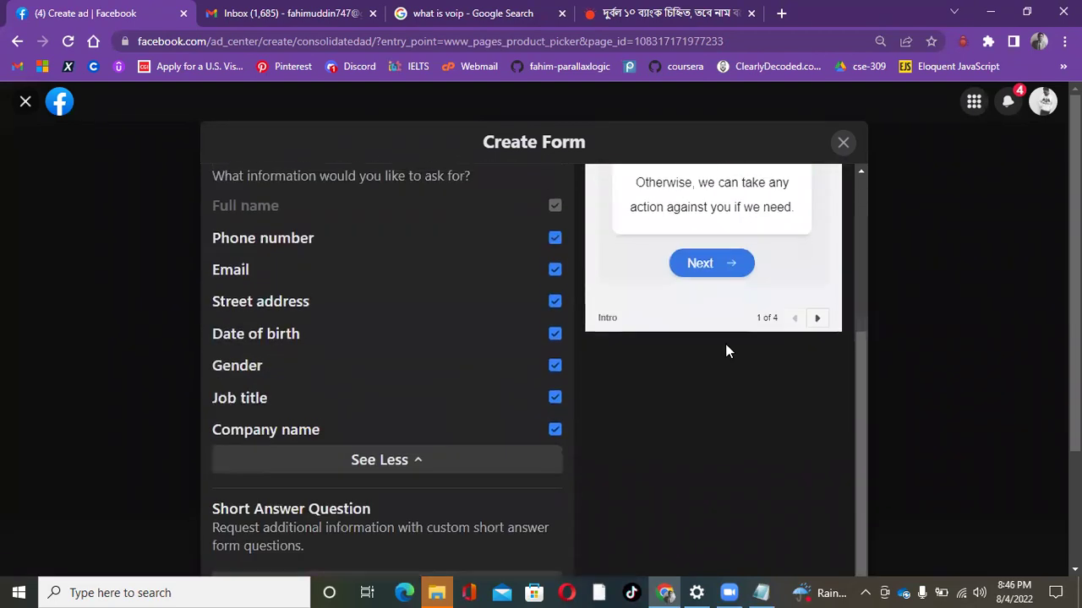
left_click(816, 311)
scroll(698, 479, "up", 3)
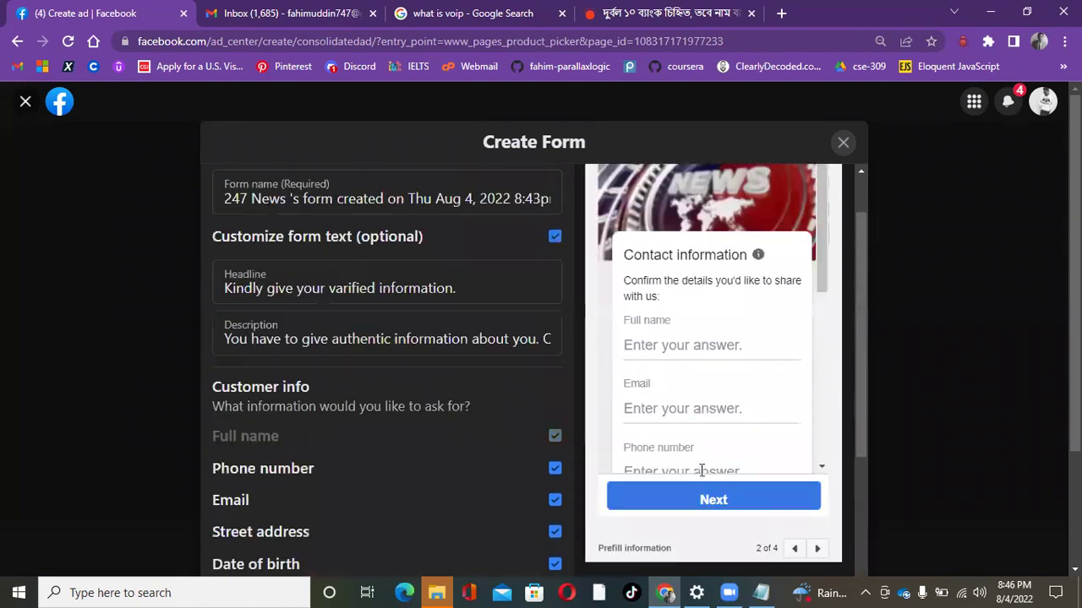
scroll(728, 344, "down", 2)
scroll(728, 345, "down", 3)
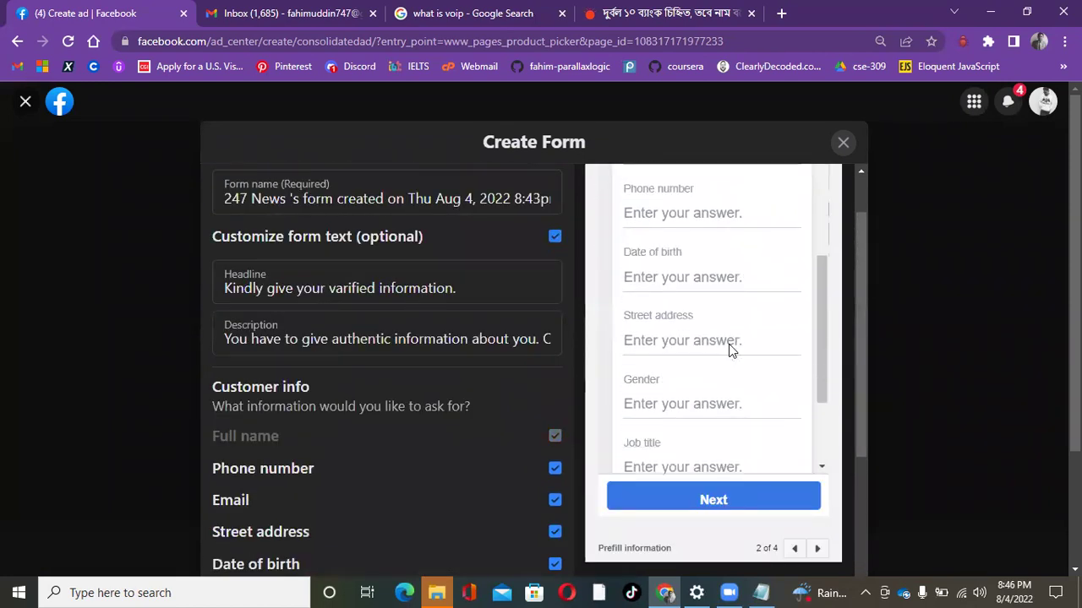
scroll(433, 340, "down", 4)
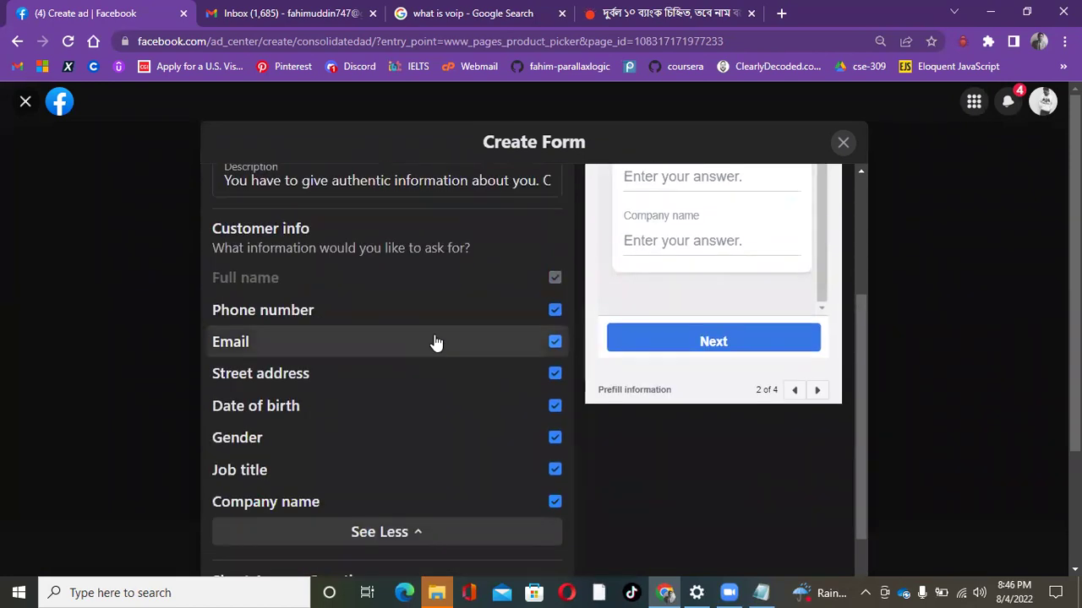
- Add a custom short answer question to the form reading "What is your NID Number?"
scroll(480, 323, "down", 1)
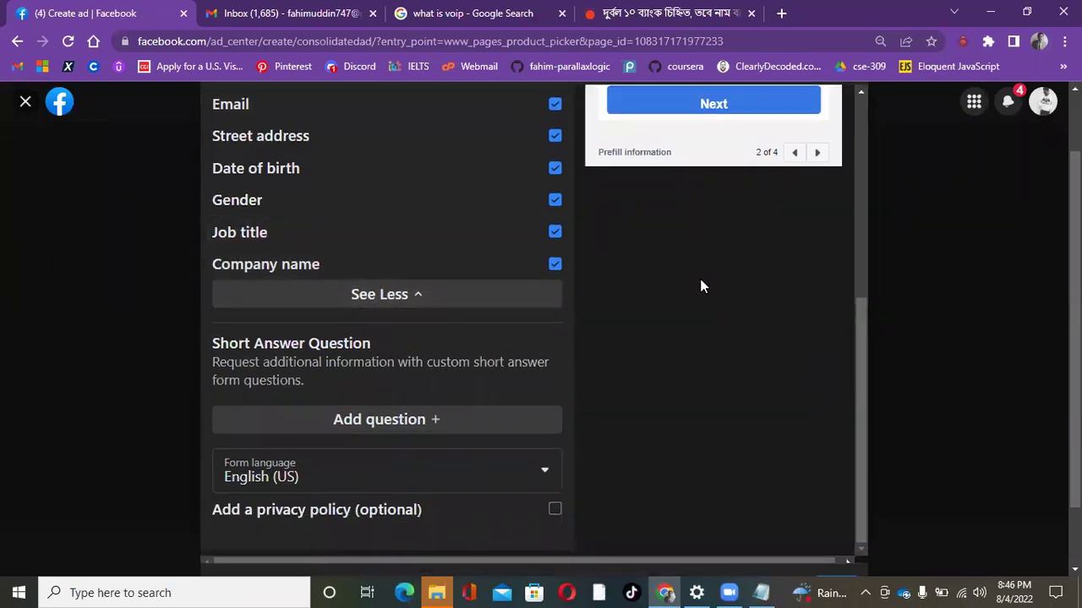
scroll(701, 286, "up", 2)
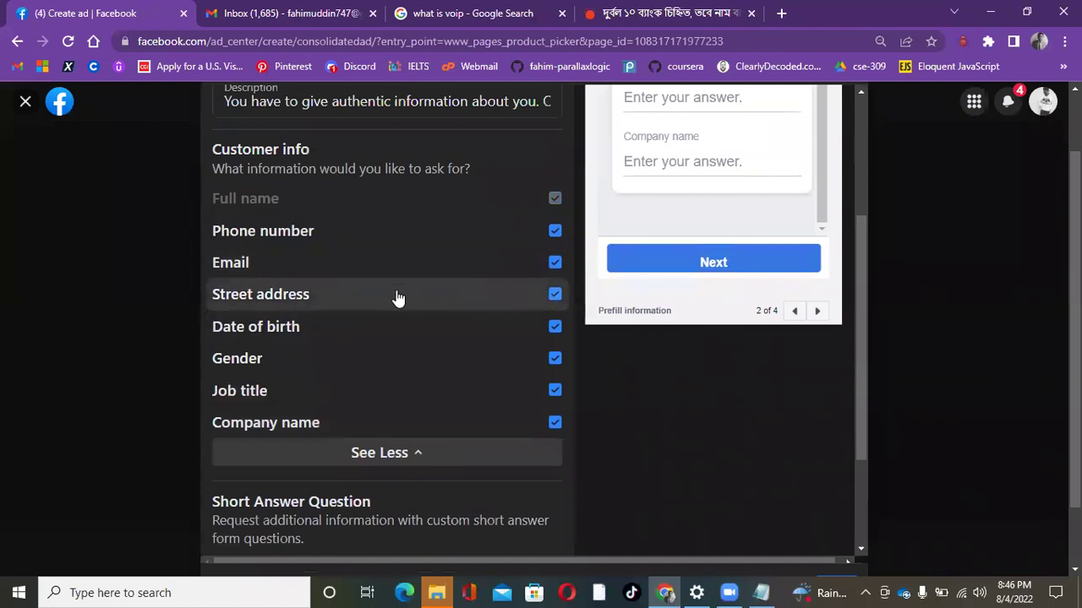
scroll(359, 399, "down", 2)
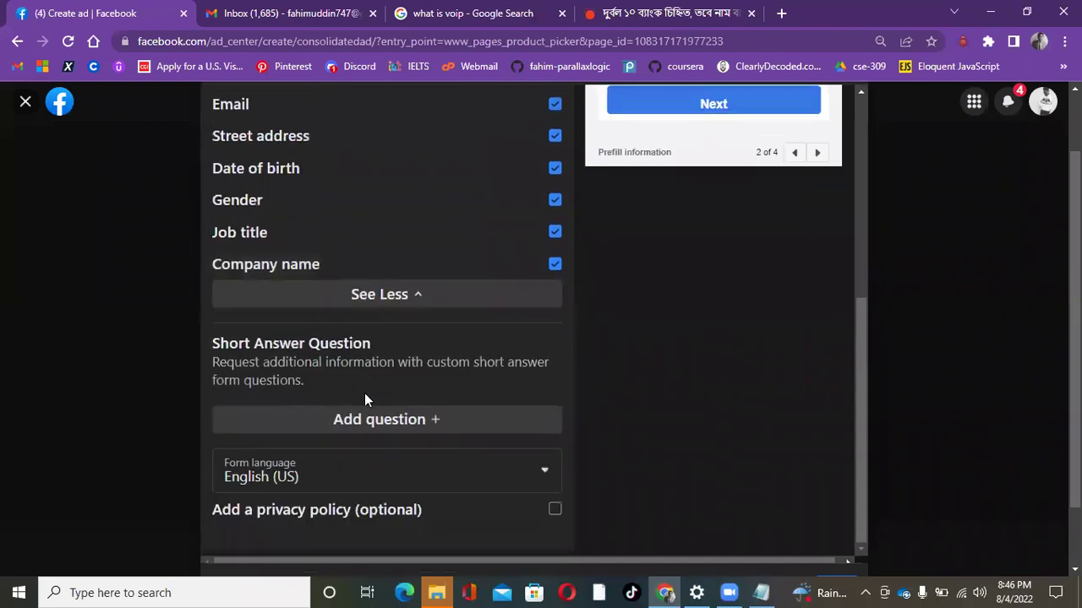
left_click_drag(210, 360, 335, 376)
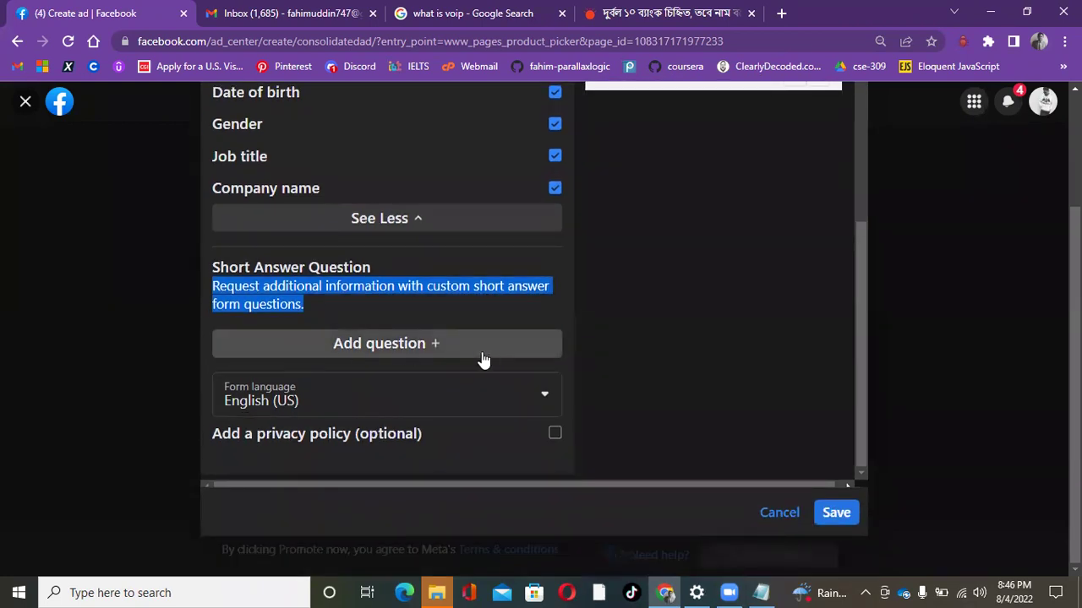
left_click(427, 345)
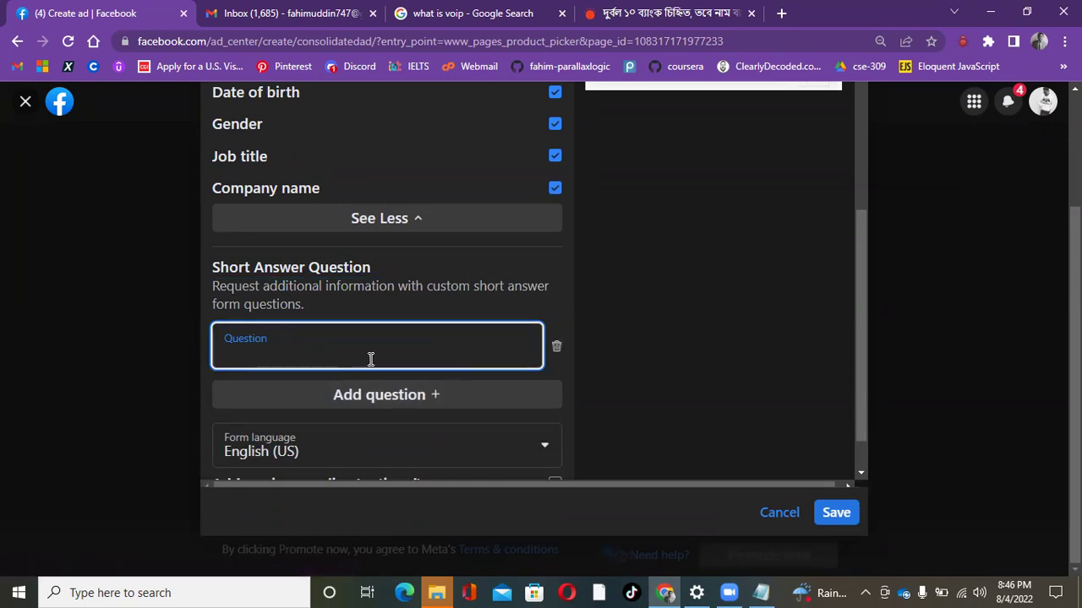
type("Wh")
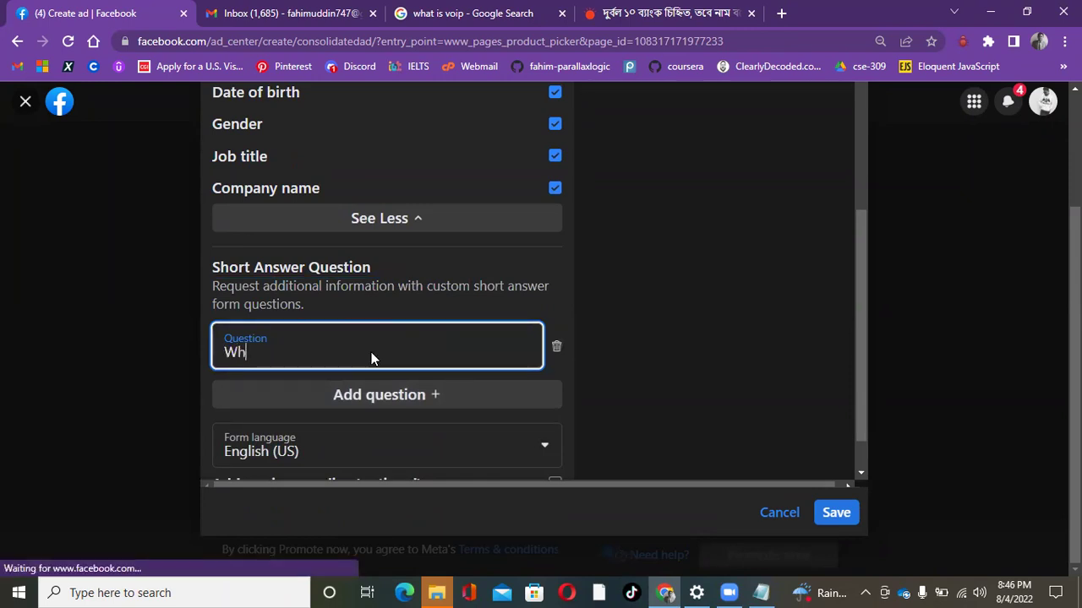
type("at is ")
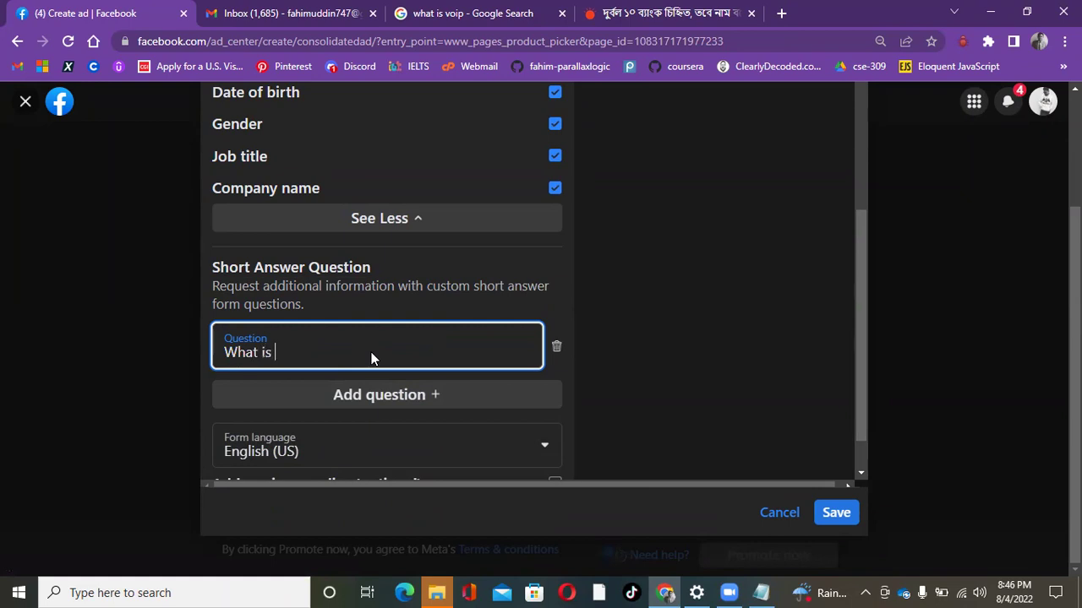
type("your ")
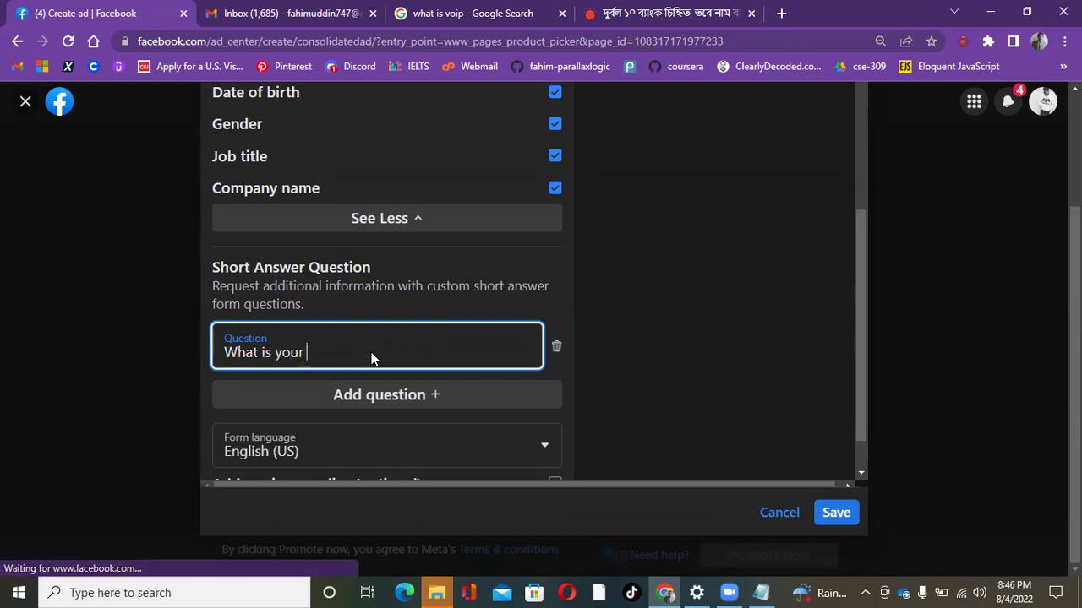
type("NID ")
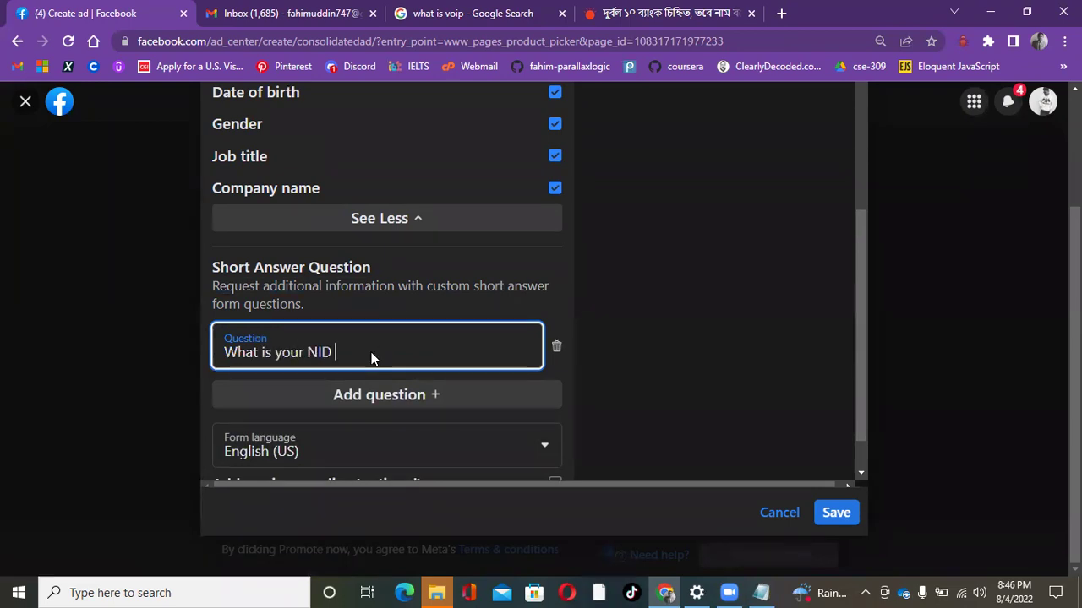
type("Number")
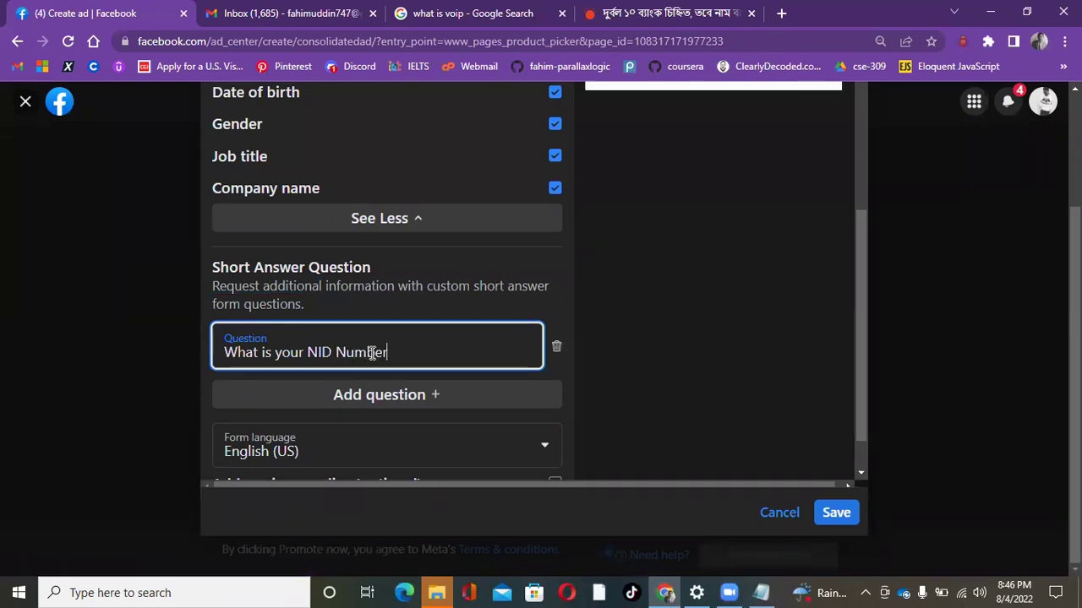
type("?")
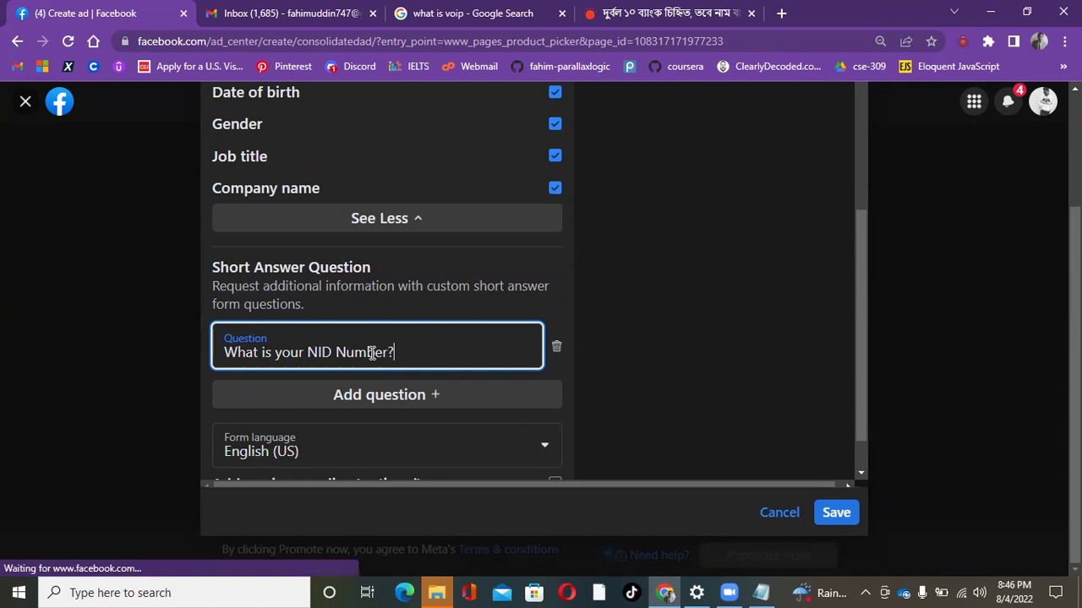
- Look over the form's settings and save the contact form
scroll(705, 331, "up", 5)
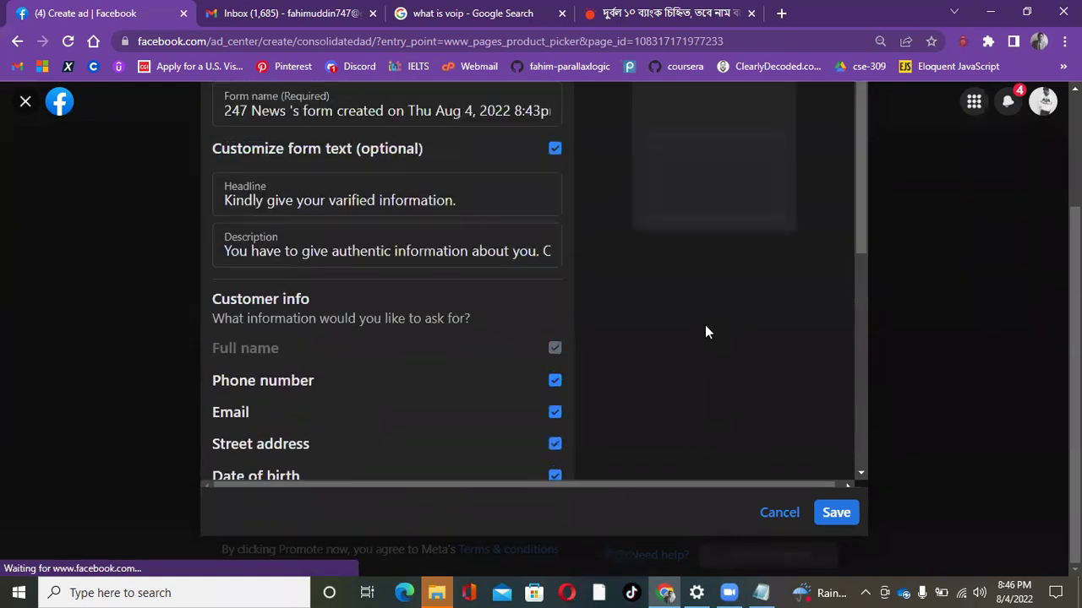
scroll(706, 332, "down", 5)
scroll(706, 333, "down", 1)
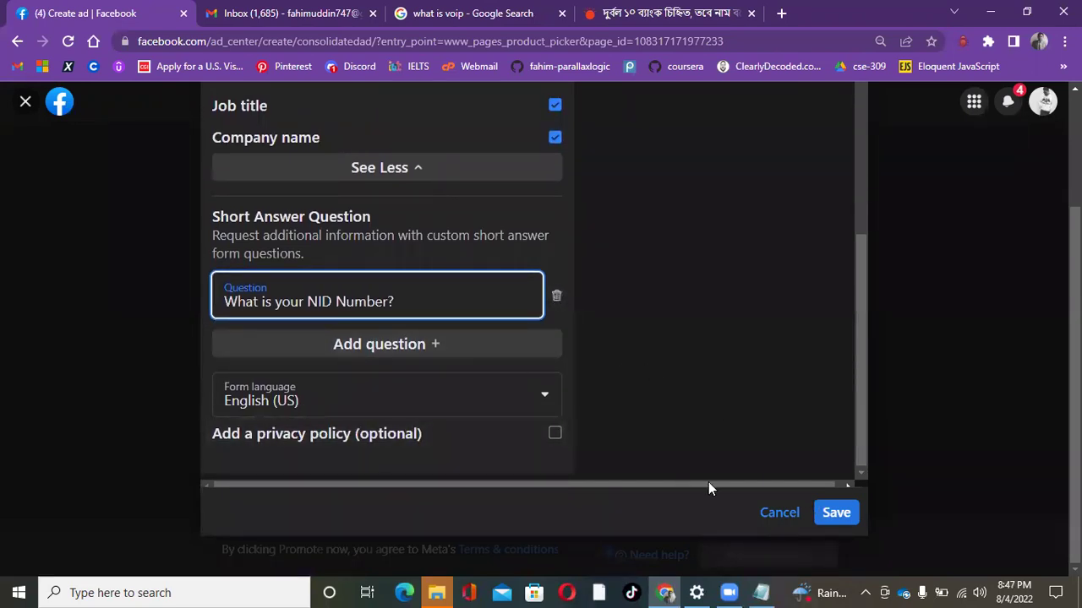
left_click(836, 516)
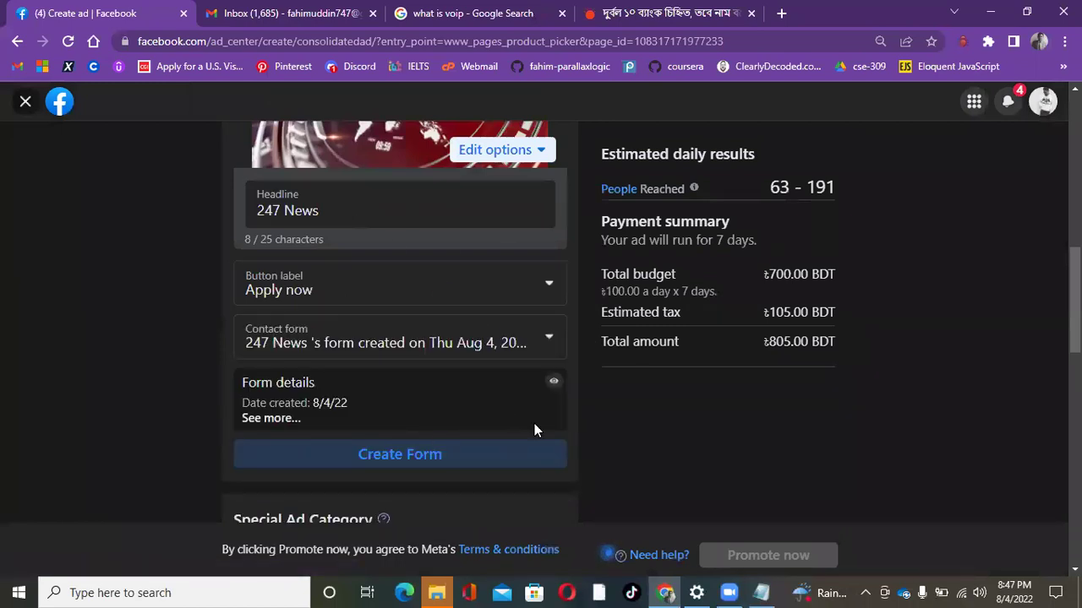
- Preview the saved contact form and check its intro text and custom question page
left_click(555, 381)
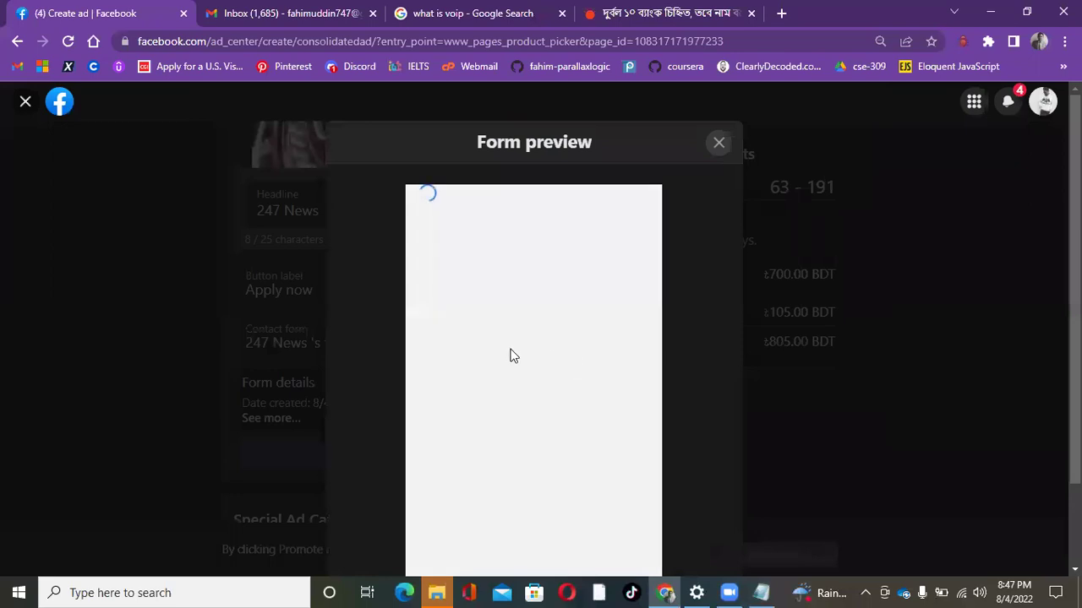
scroll(573, 372, "down", 2)
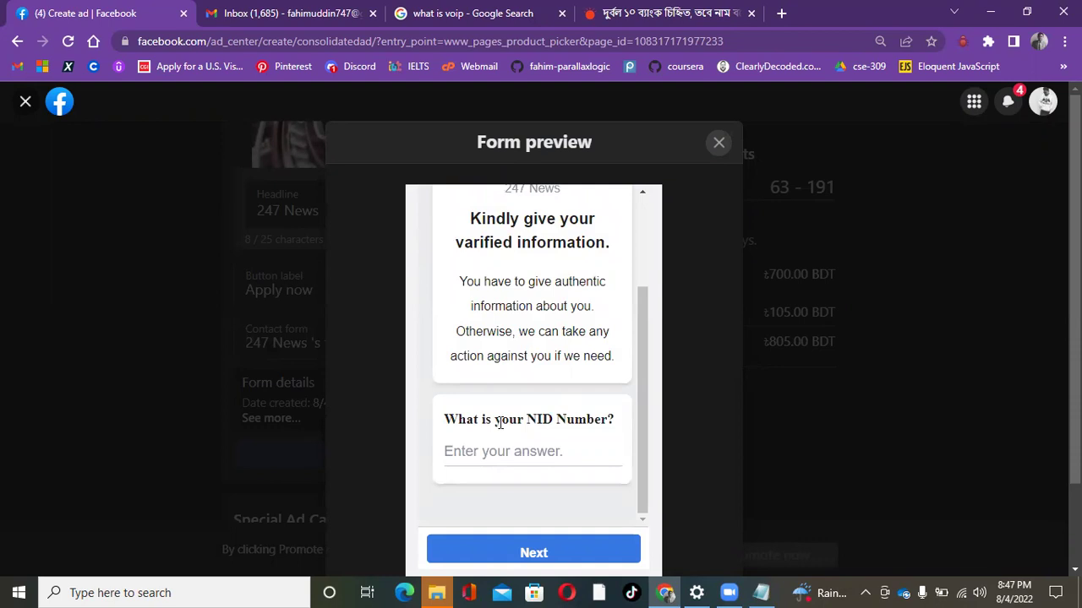
left_click_drag(502, 420, 628, 429)
left_click(487, 456)
scroll(565, 458, "down", 2)
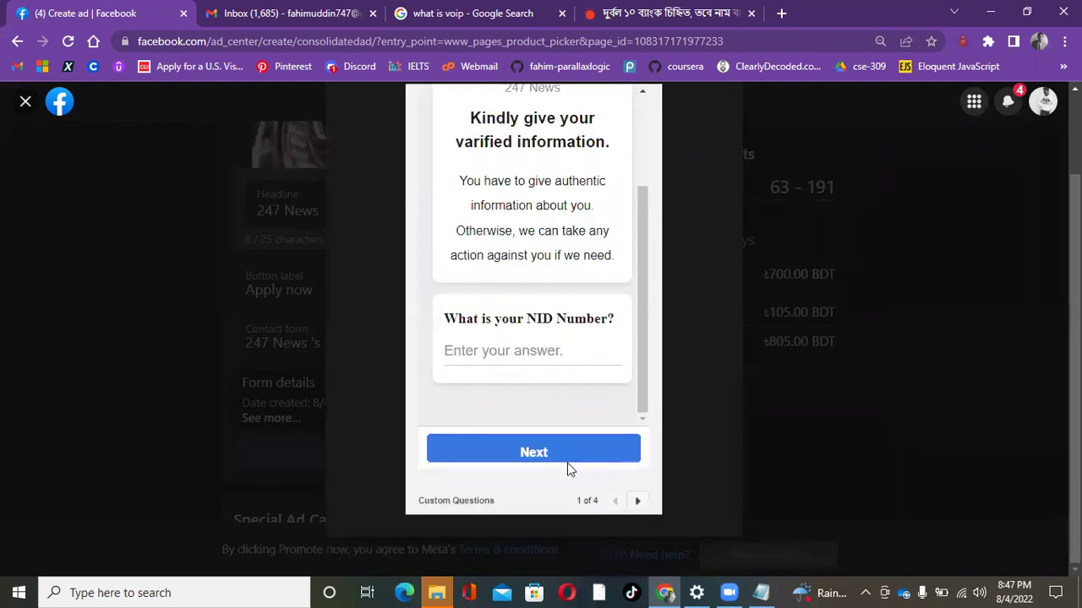
- Review the preview's contact information, privacy policy and thank-you pages, and close the form preview
left_click(640, 501)
scroll(559, 333, "down", 2)
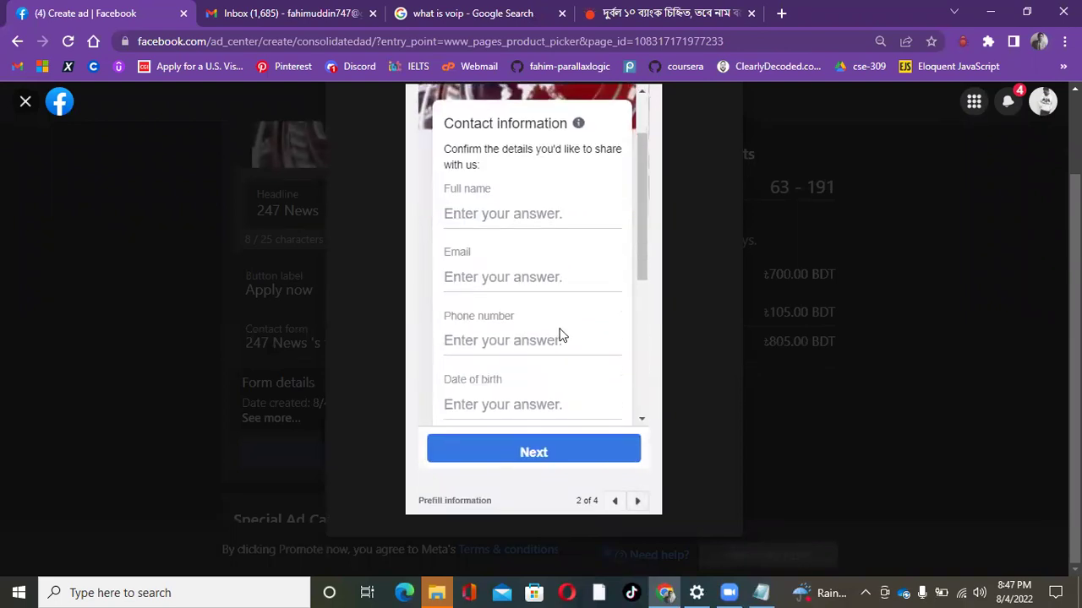
scroll(560, 333, "down", 4)
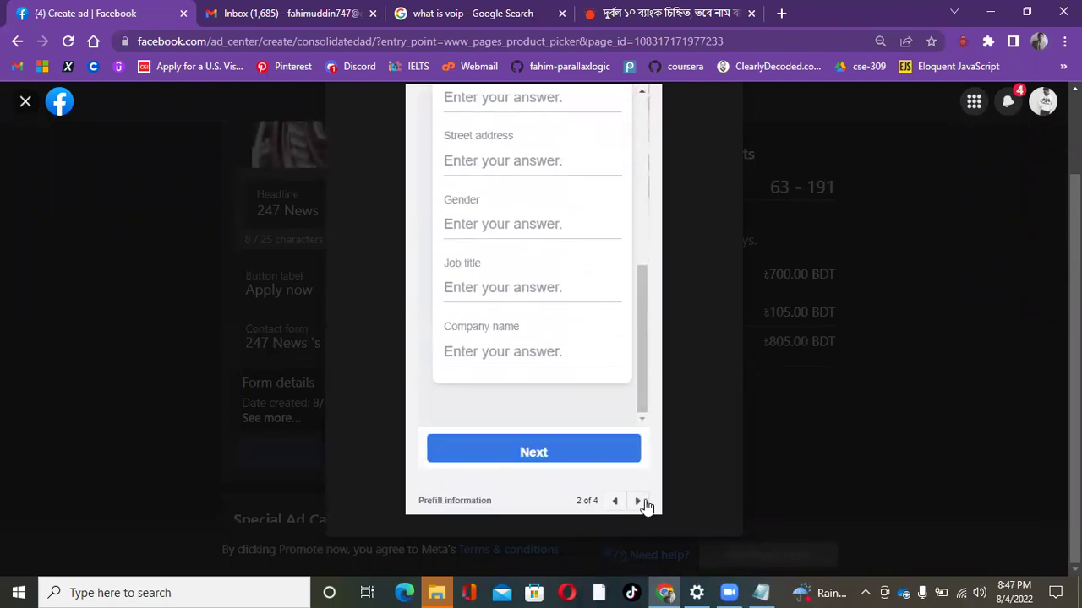
left_click(638, 501)
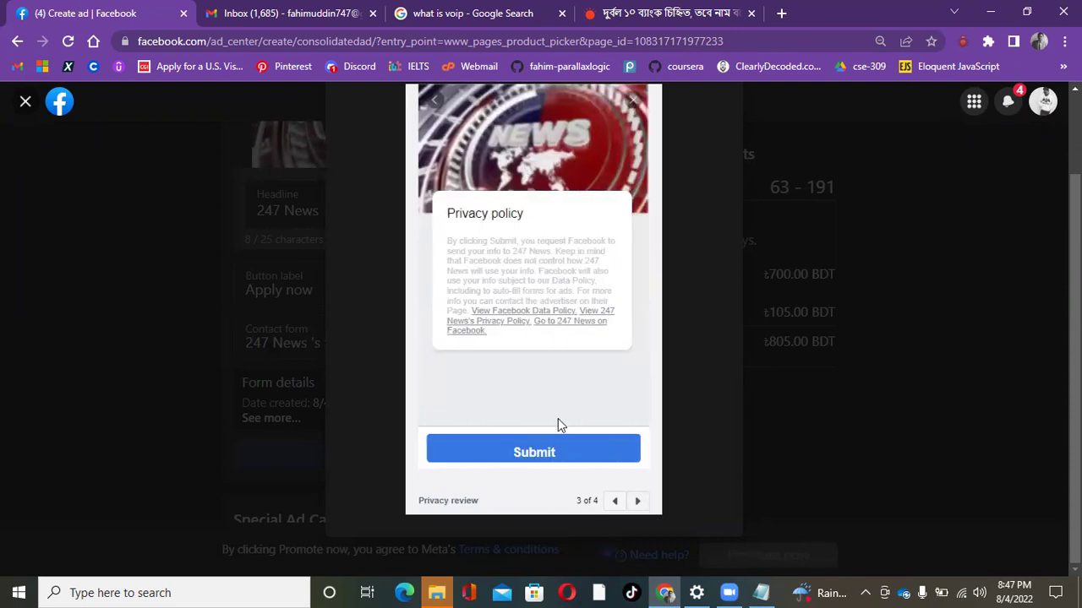
scroll(602, 334, "up", 2)
scroll(603, 330, "down", 2)
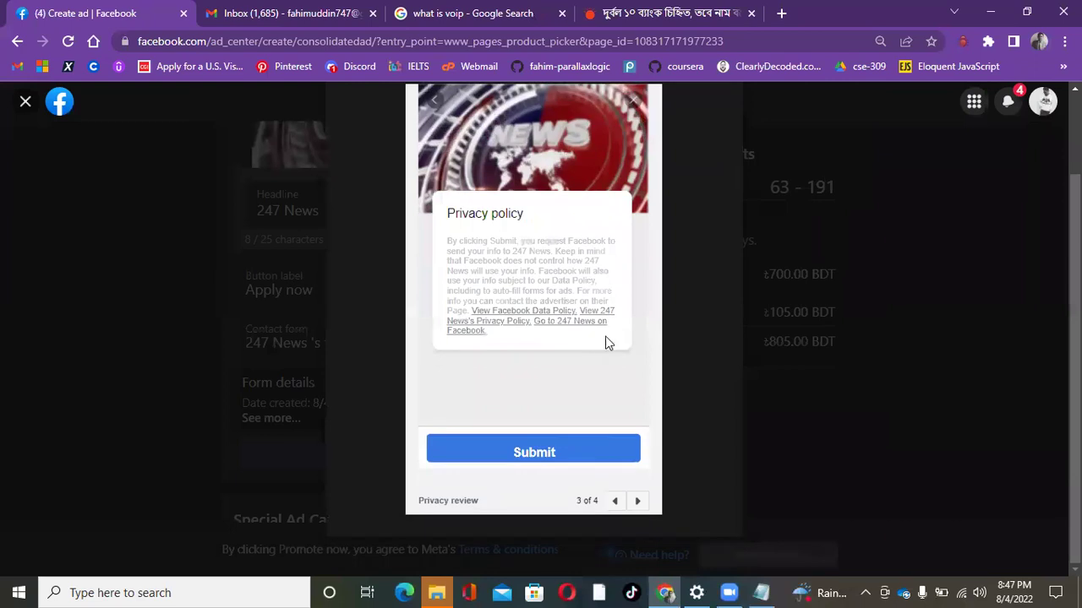
left_click(637, 501)
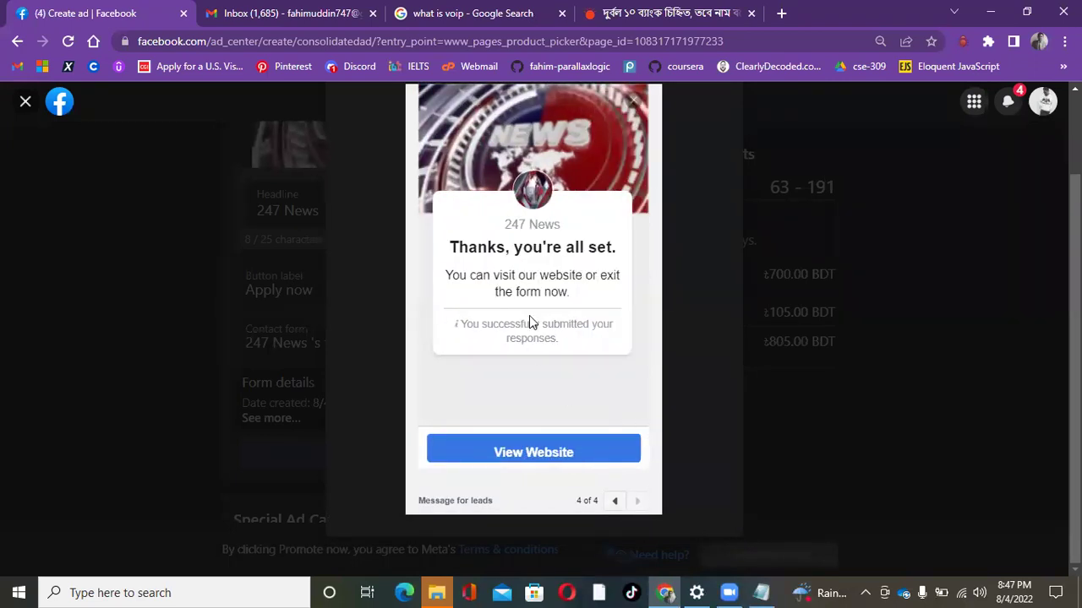
scroll(530, 321, "up", 1)
left_click(719, 144)
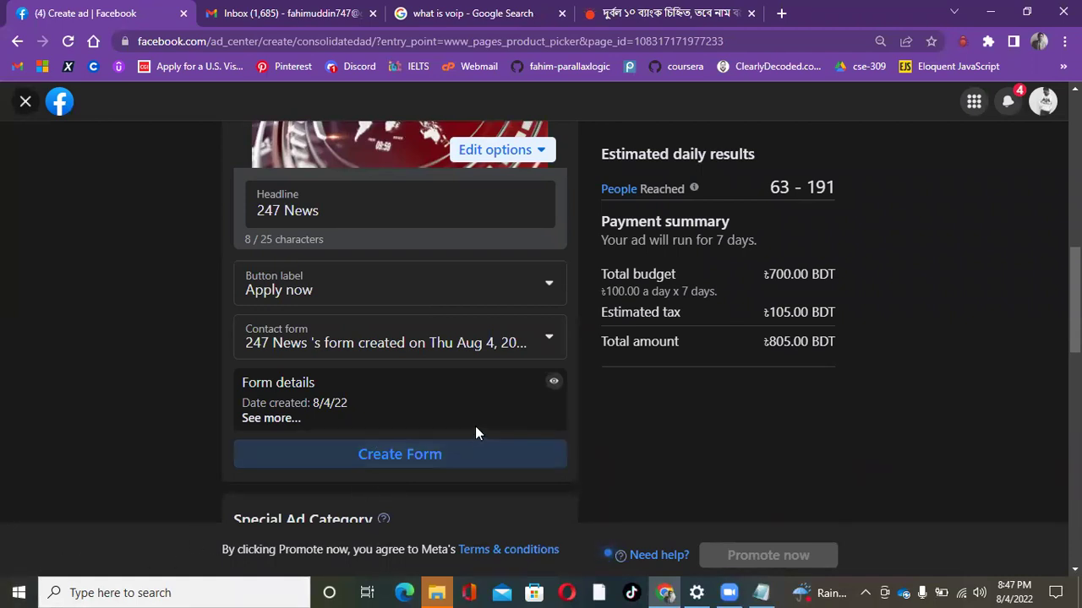
- Declare the ad as a Special Ad Category ad and set its category to Employment
scroll(476, 426, "down", 4)
scroll(479, 417, "up", 1)
scroll(479, 422, "up", 2)
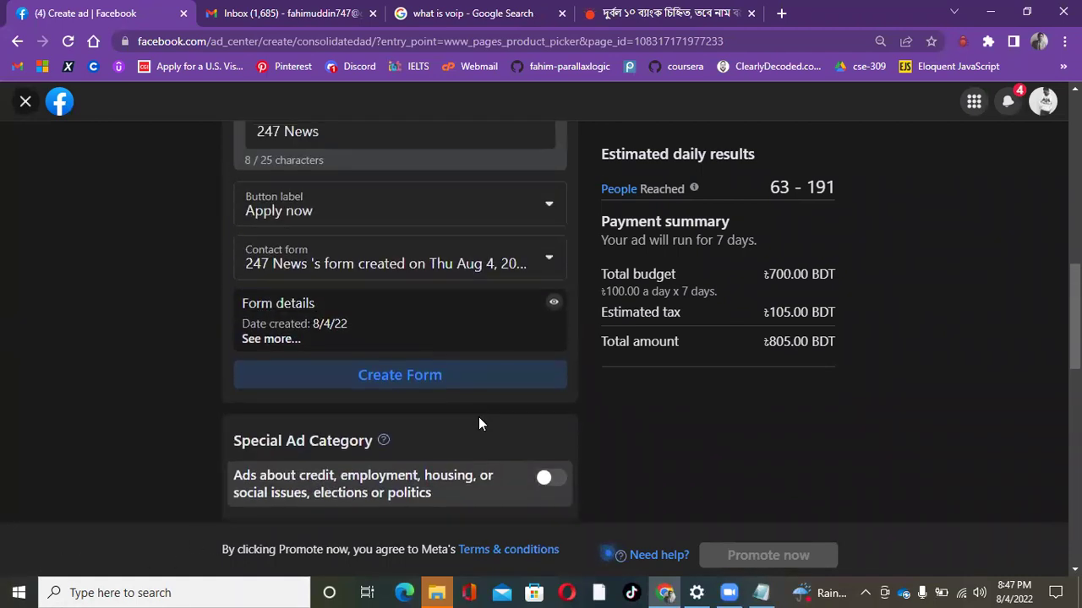
scroll(478, 422, "down", 2)
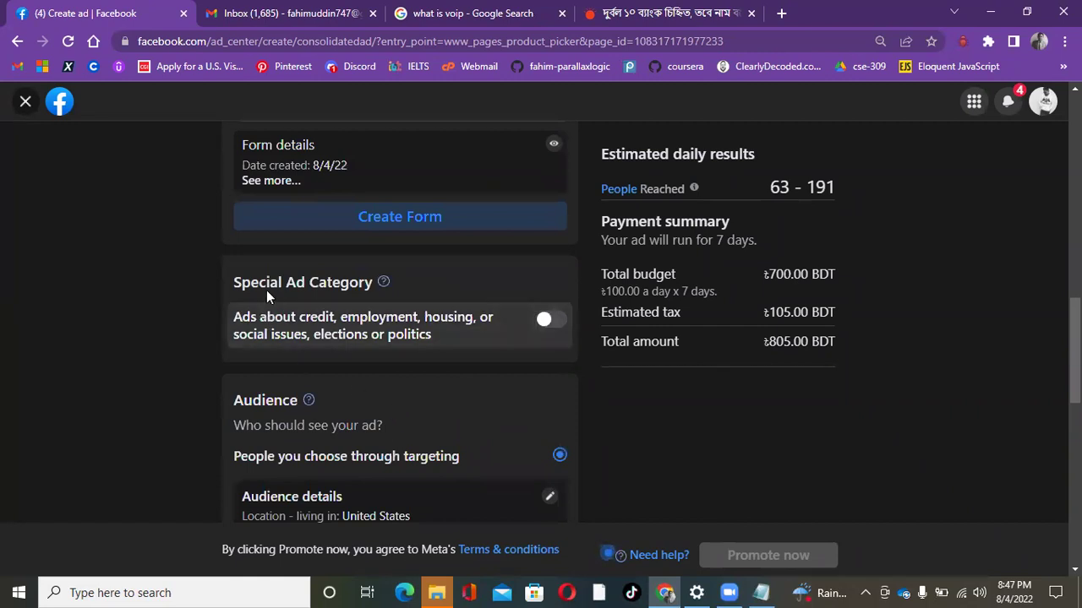
left_click_drag(228, 282, 391, 295)
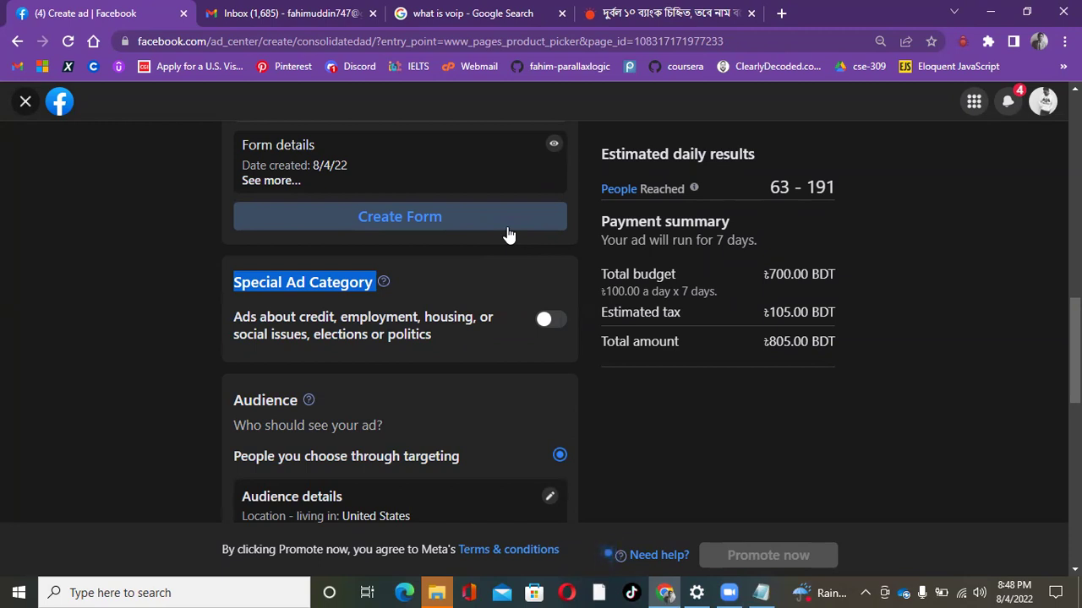
left_click(551, 321)
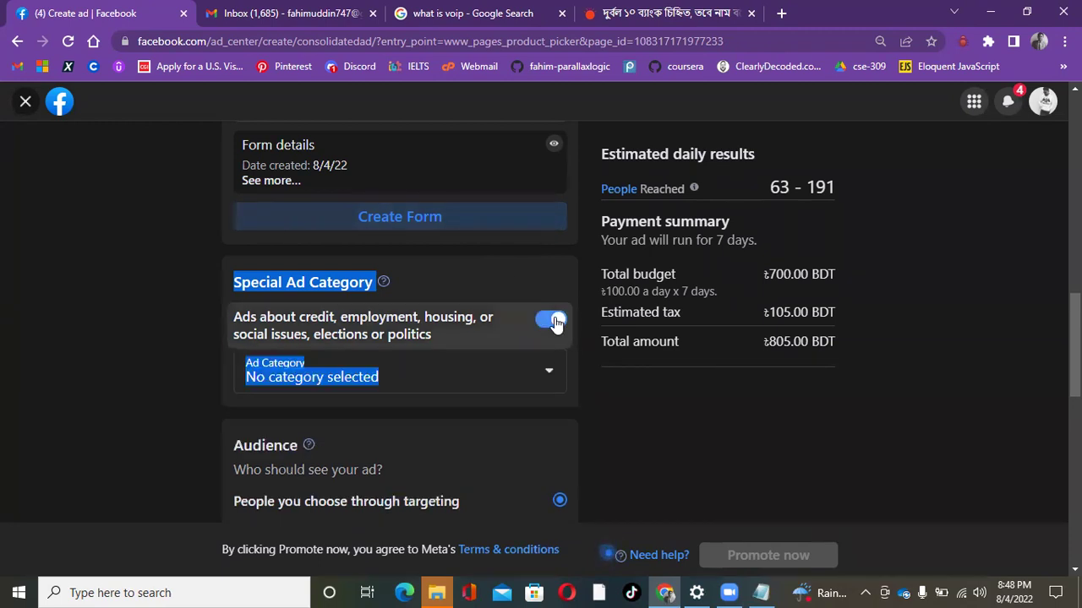
left_click(552, 320)
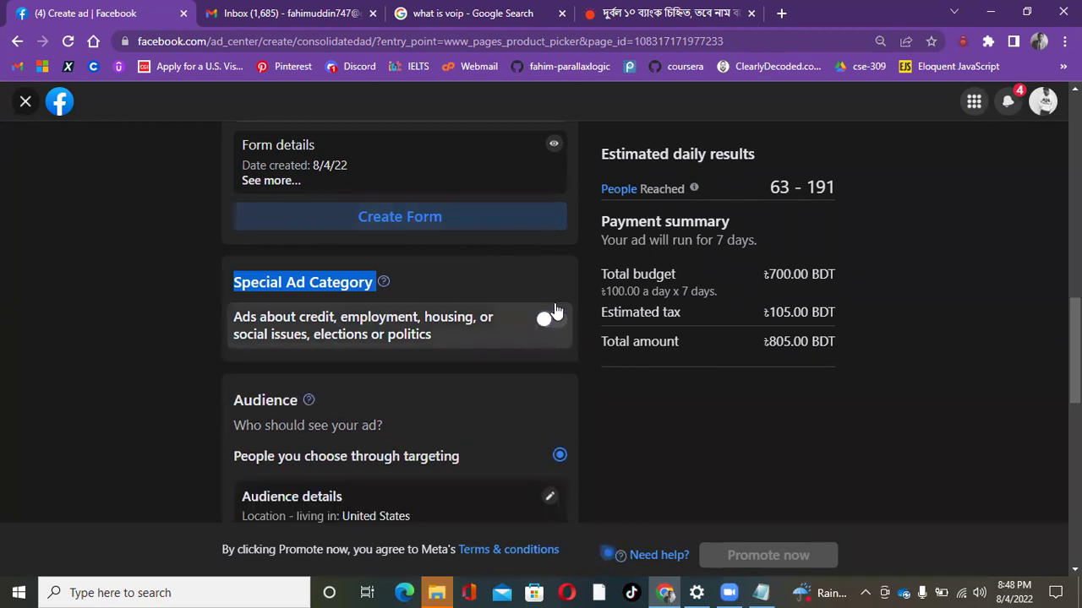
left_click(554, 321)
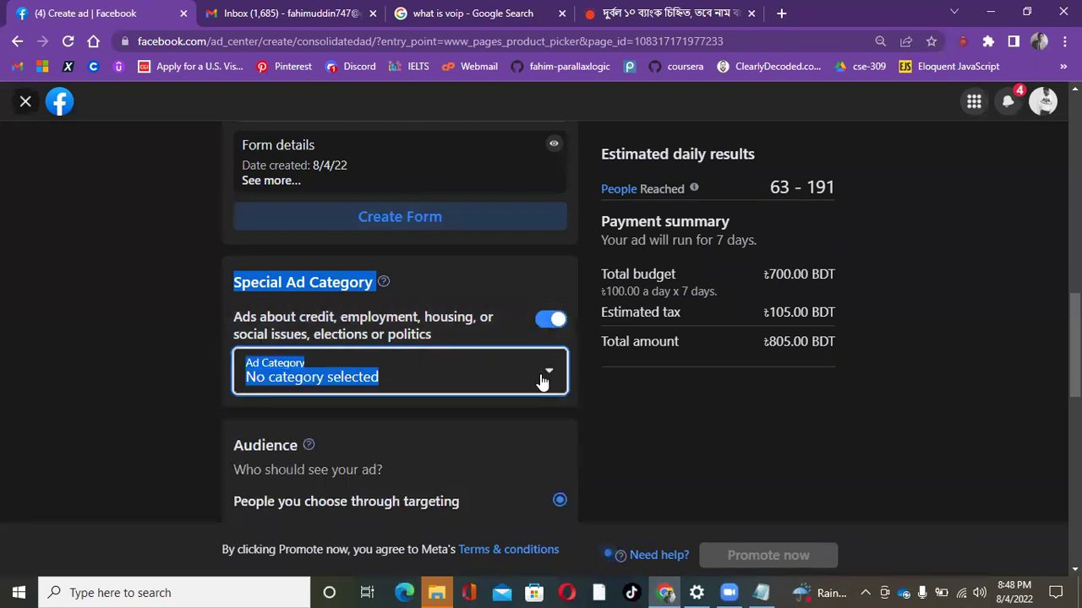
left_click(545, 380)
scroll(252, 432, "down", 1)
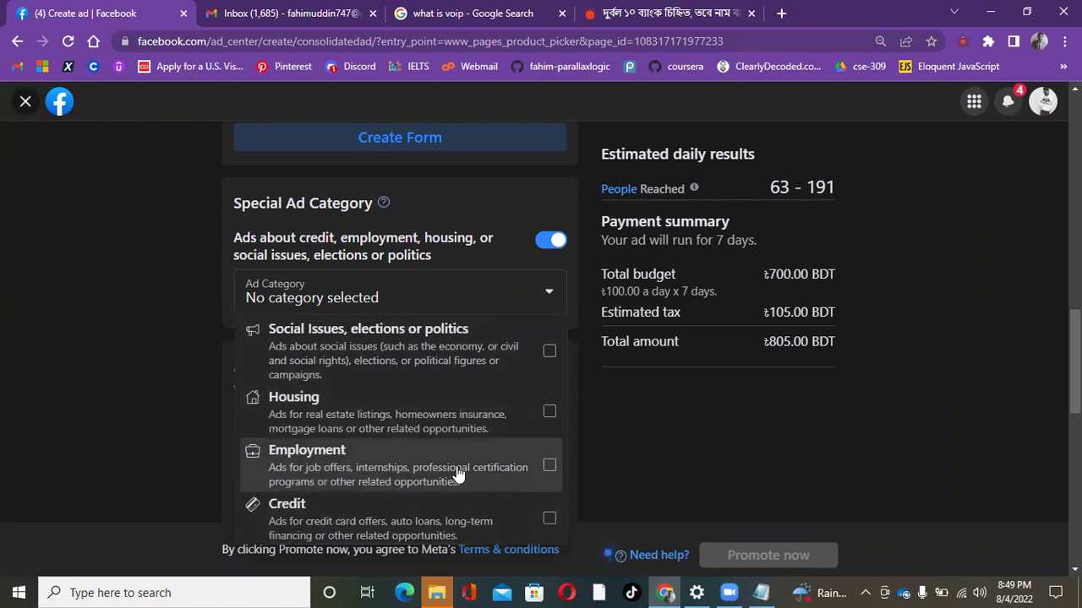
left_click(550, 467)
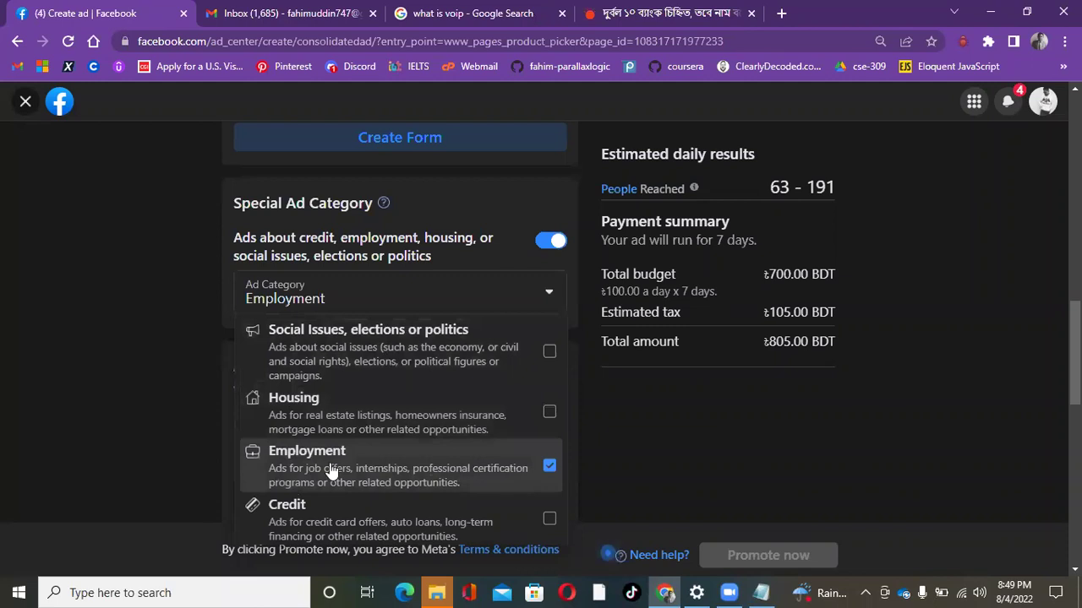
left_click(132, 409)
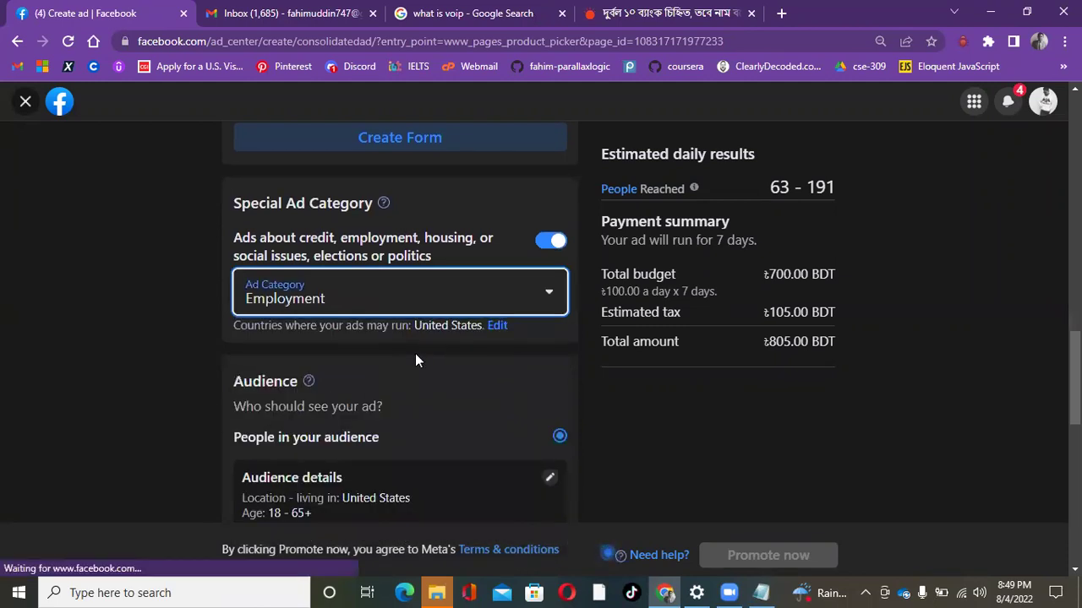
- Review the available special ad categories and the audience section, keeping Employment selected
scroll(422, 307, "down", 1)
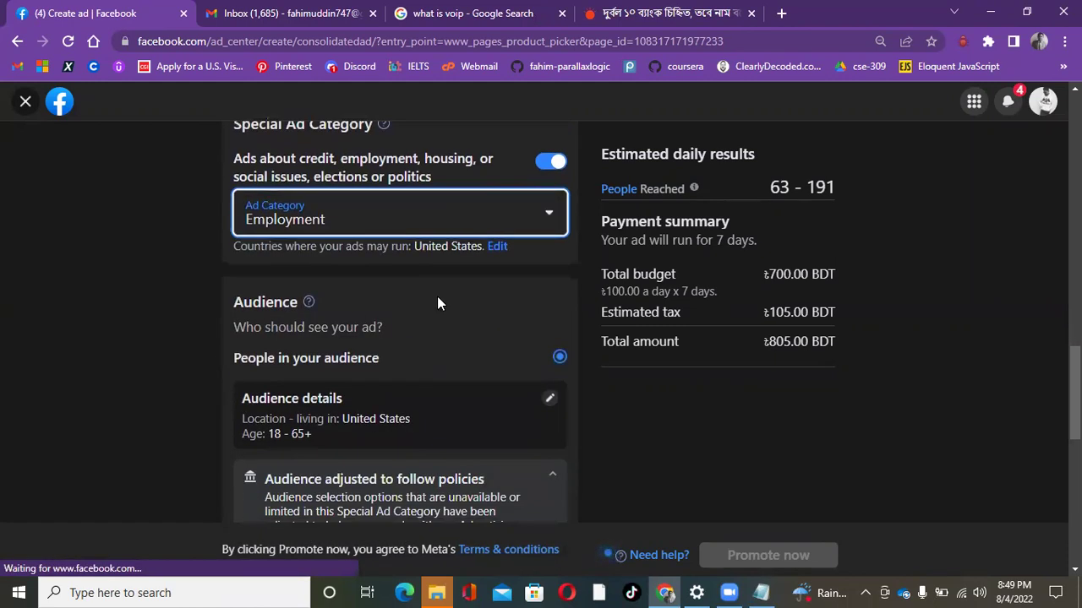
scroll(456, 292, "down", 2)
scroll(457, 287, "up", 3)
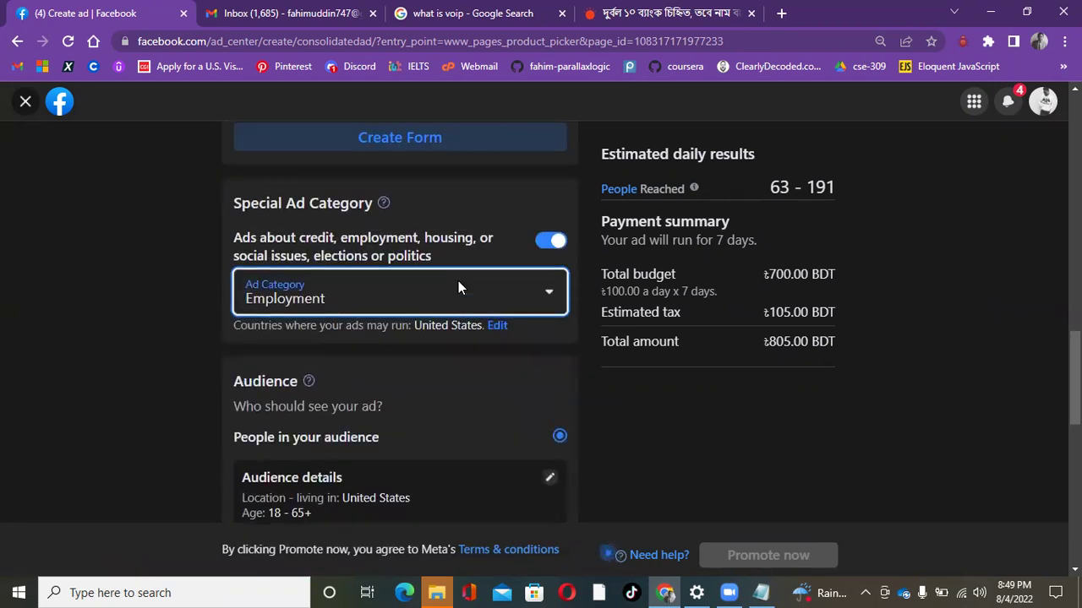
left_click(545, 293)
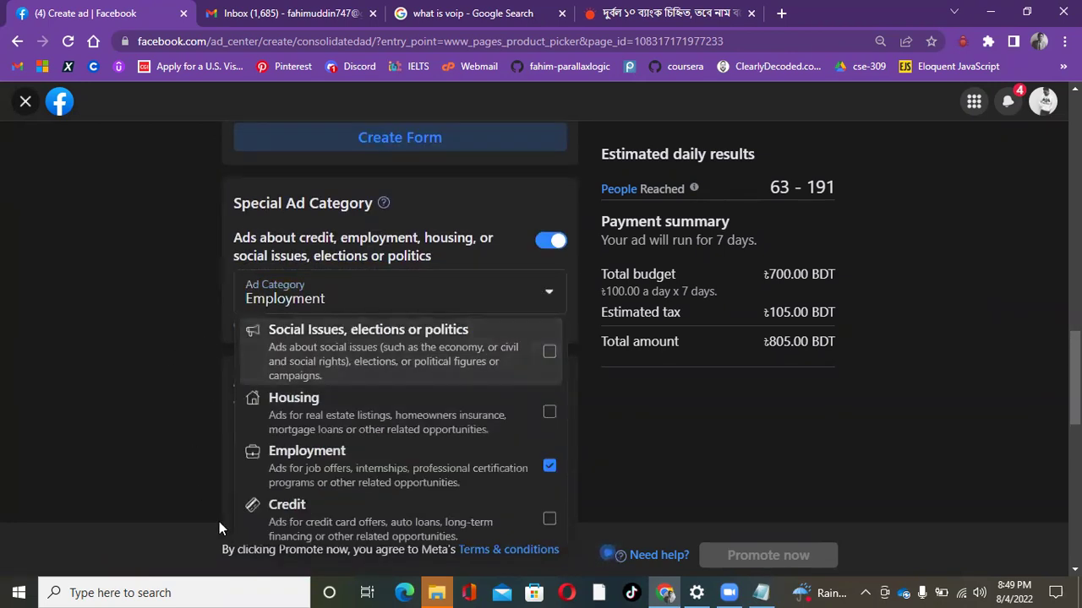
left_click(106, 221)
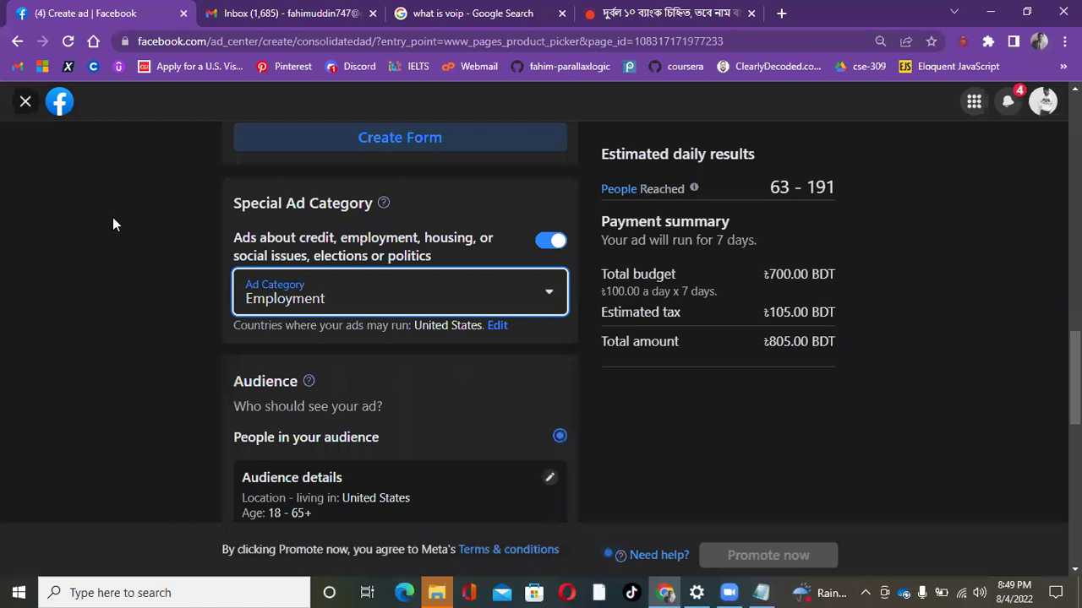
scroll(451, 232, "down", 1)
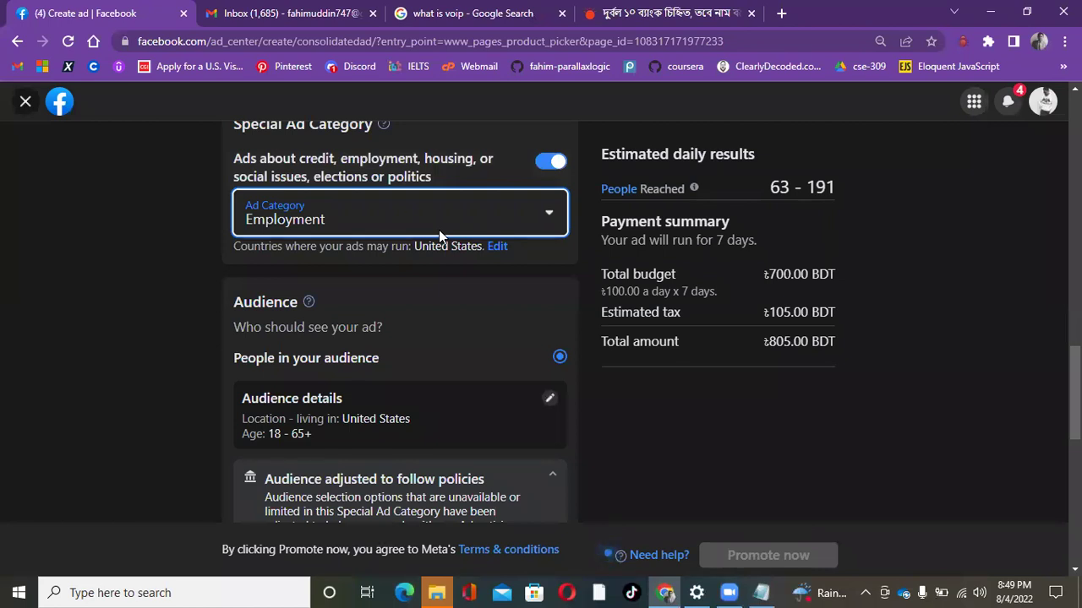
scroll(401, 215, "down", 1)
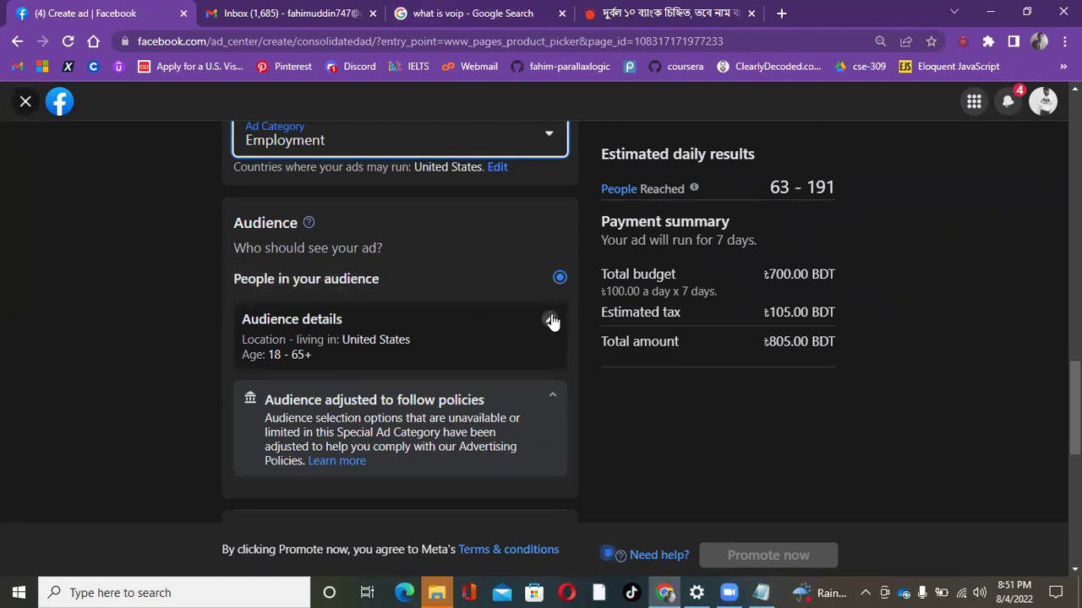
- Open the audience details for editing and examine the gender, age, location and detailed targeting options
left_click(370, 280)
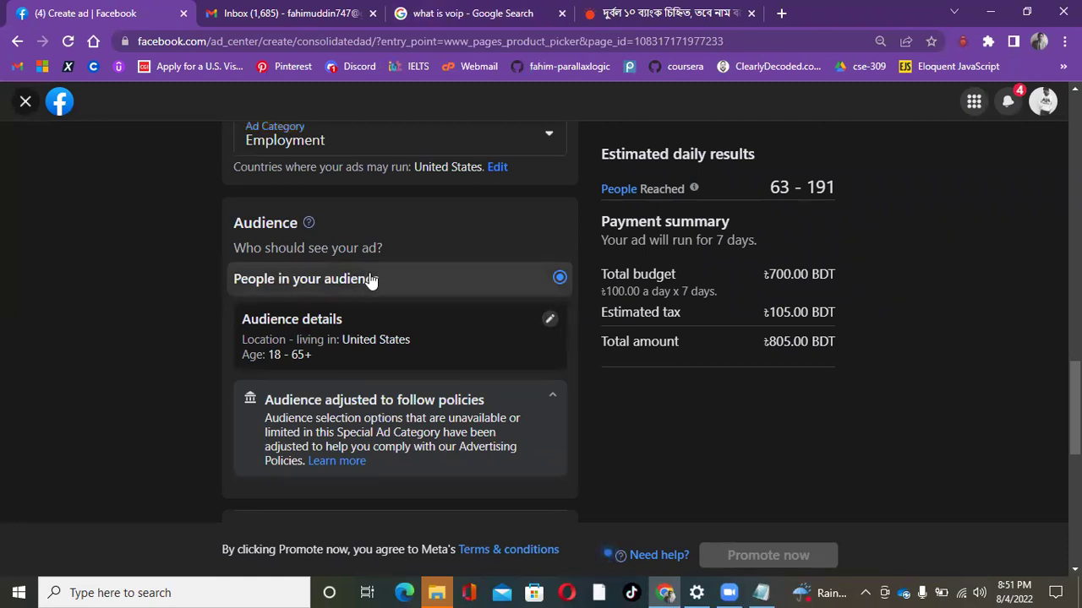
left_click(550, 319)
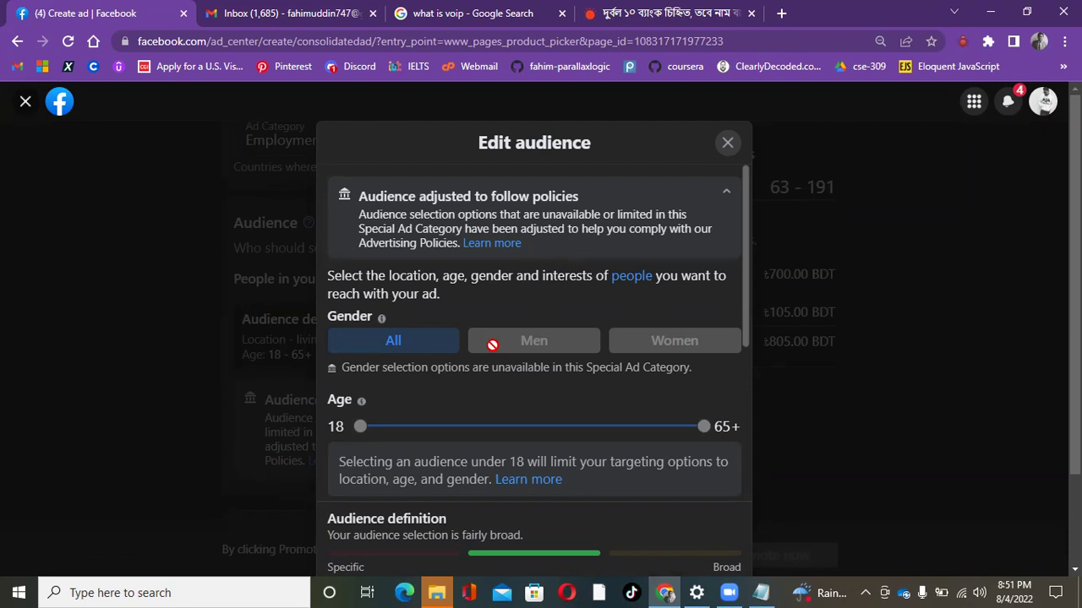
left_click(726, 192)
scroll(600, 361, "down", 2)
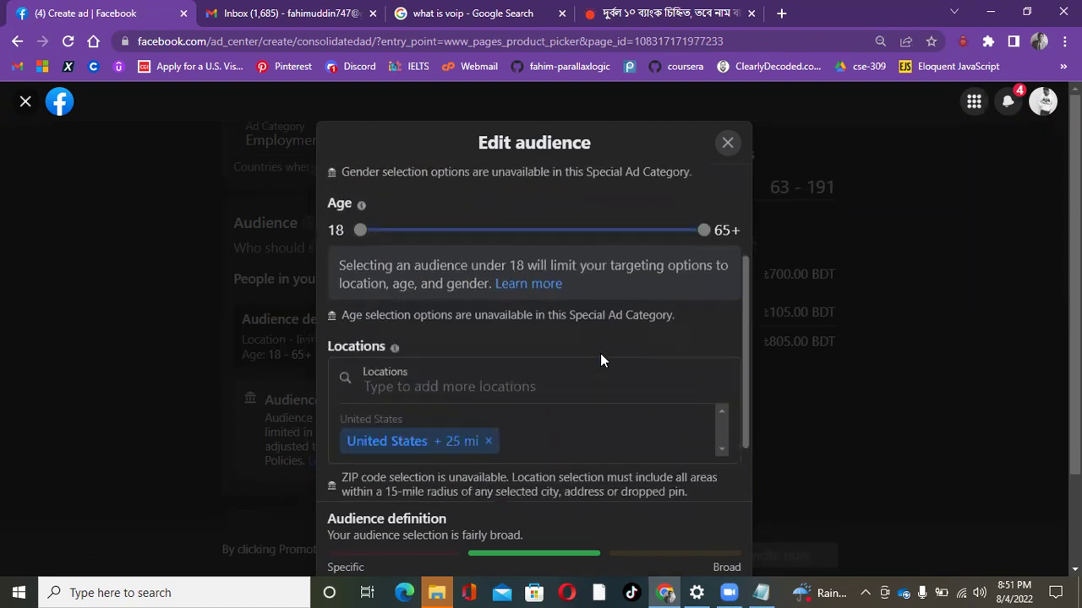
scroll(598, 361, "down", 2)
scroll(599, 360, "up", 4)
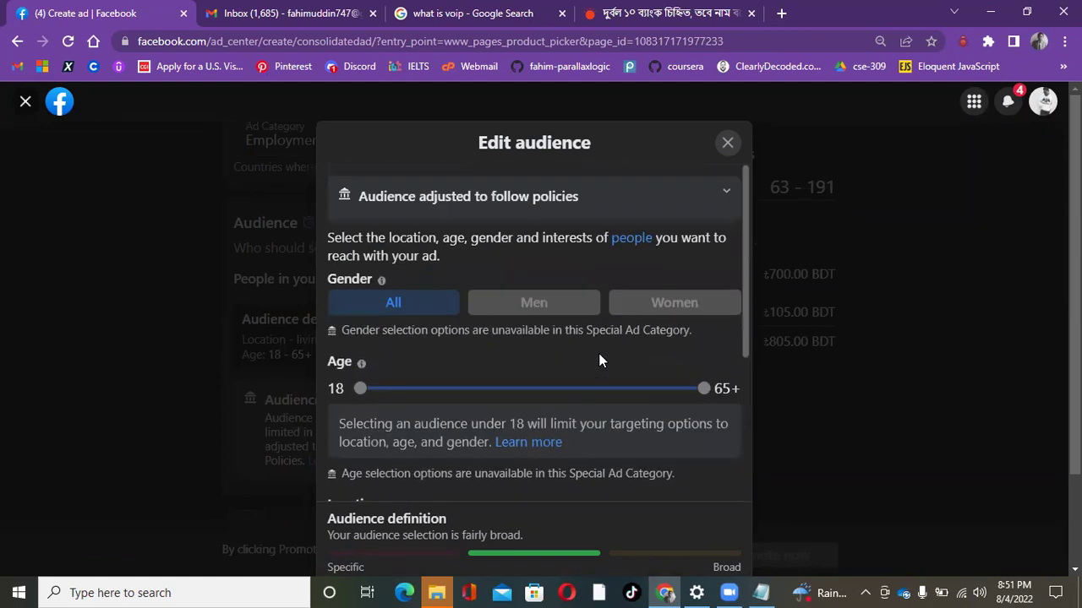
scroll(598, 361, "down", 4)
scroll(600, 347, "up", 4)
- Read the expanded audience policy notice, open its page with more information, and return to the ad
left_click(724, 193)
left_click_drag(362, 195, 693, 215)
left_click_drag(353, 229, 714, 228)
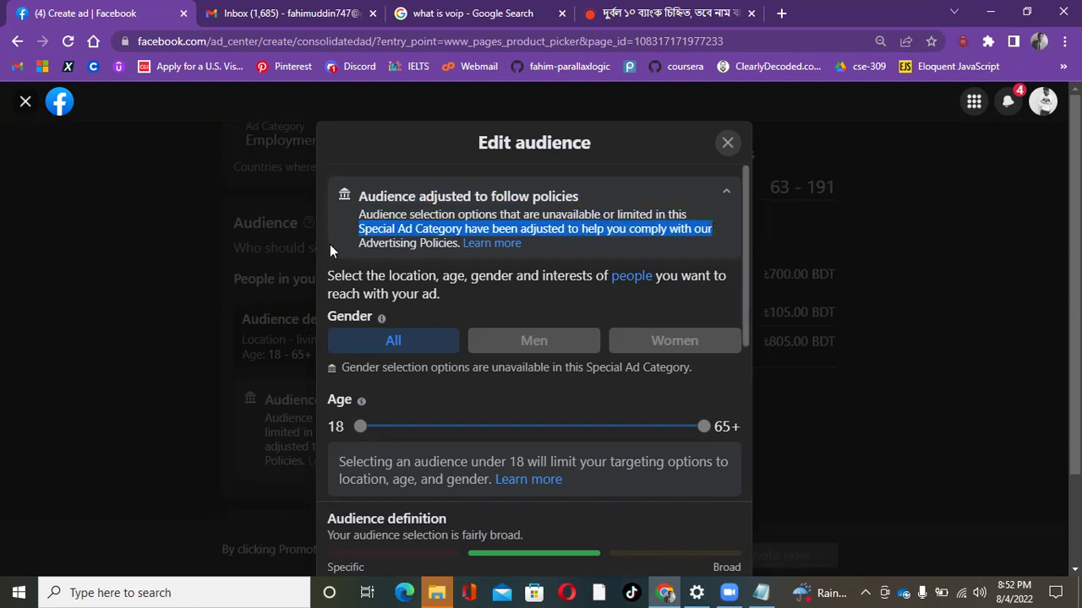
left_click_drag(330, 245, 571, 251)
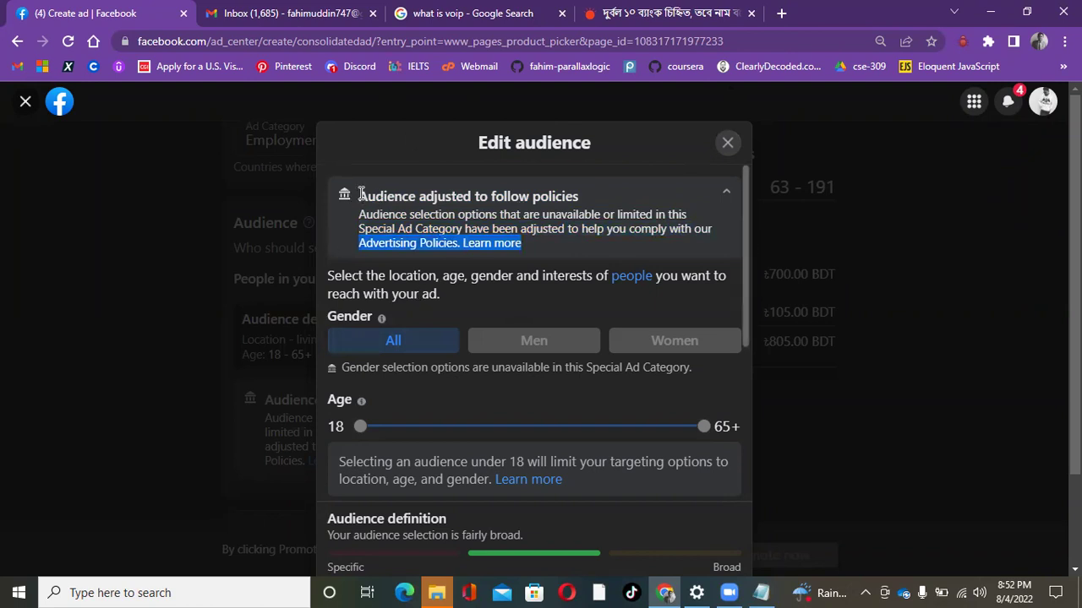
left_click_drag(358, 195, 529, 251)
left_click(499, 244)
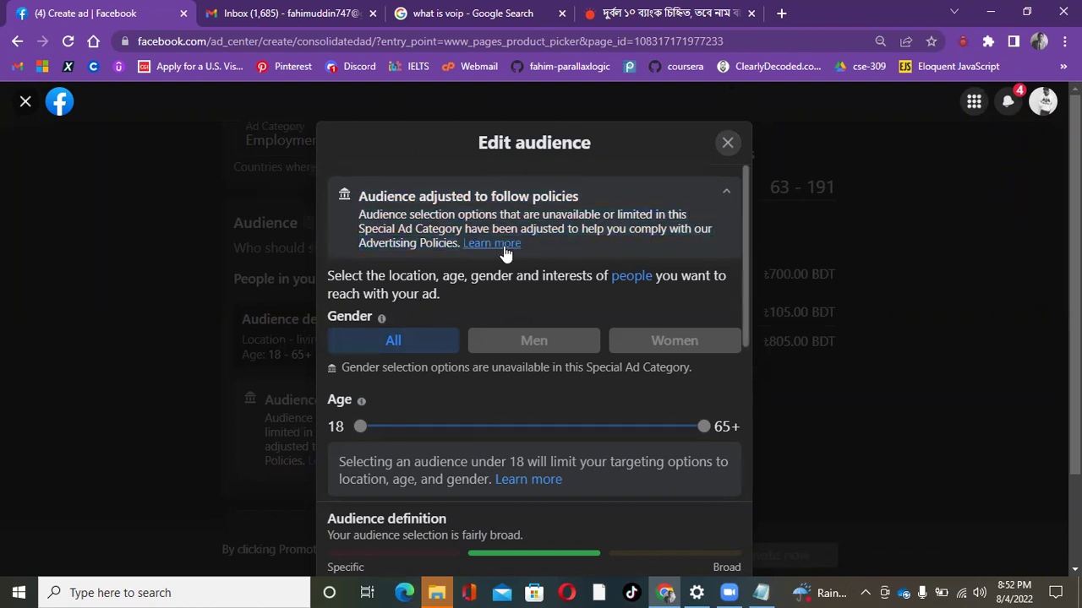
left_click(75, 14)
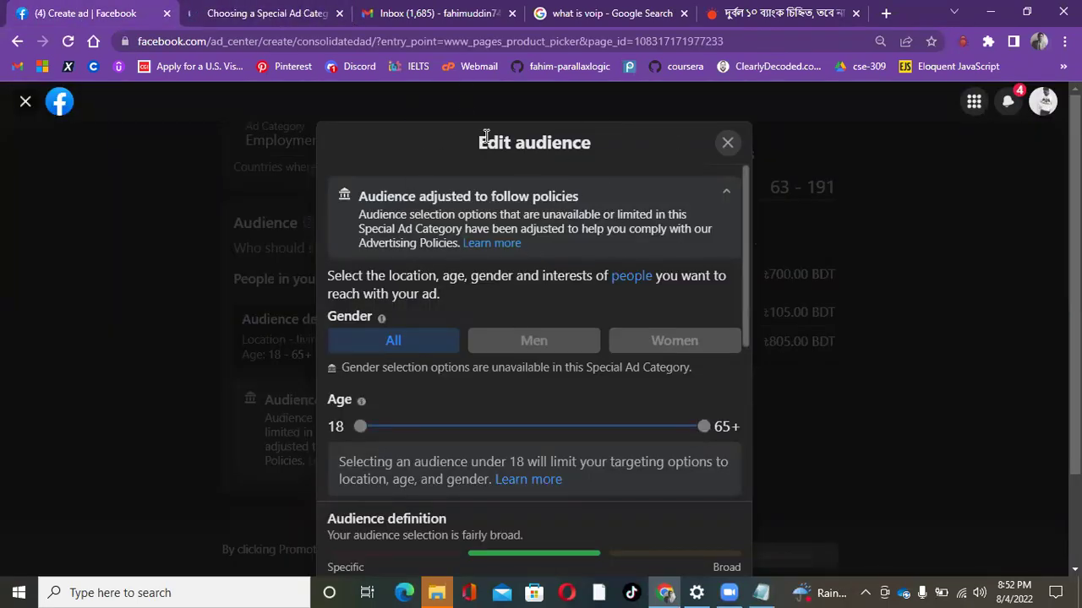
- Close the audience editor without saving and turn off the Special Ad Category declaration
scroll(570, 250, "down", 5)
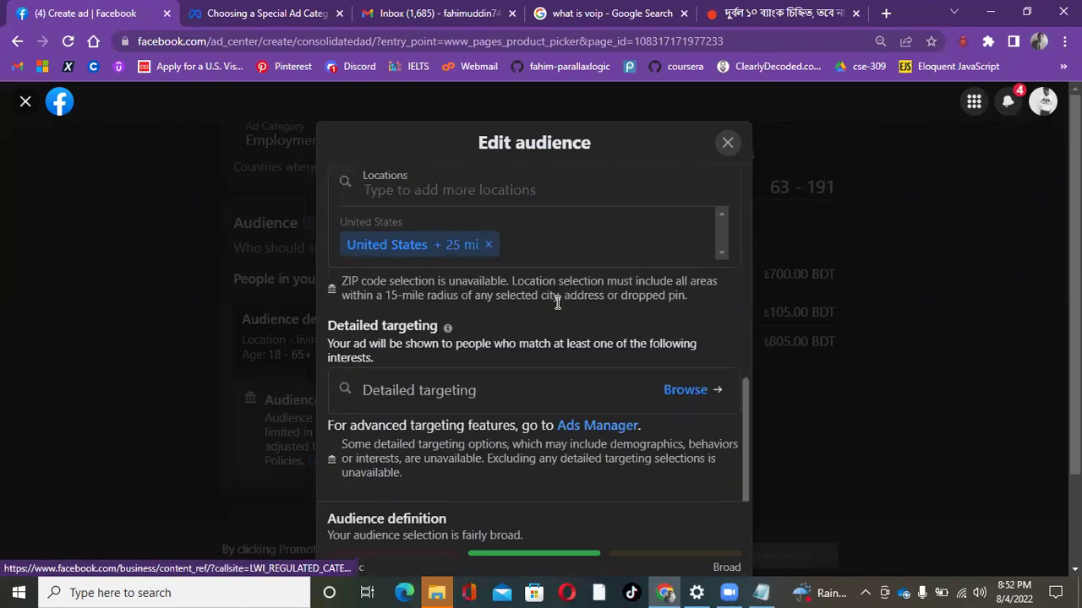
scroll(554, 311, "up", 5)
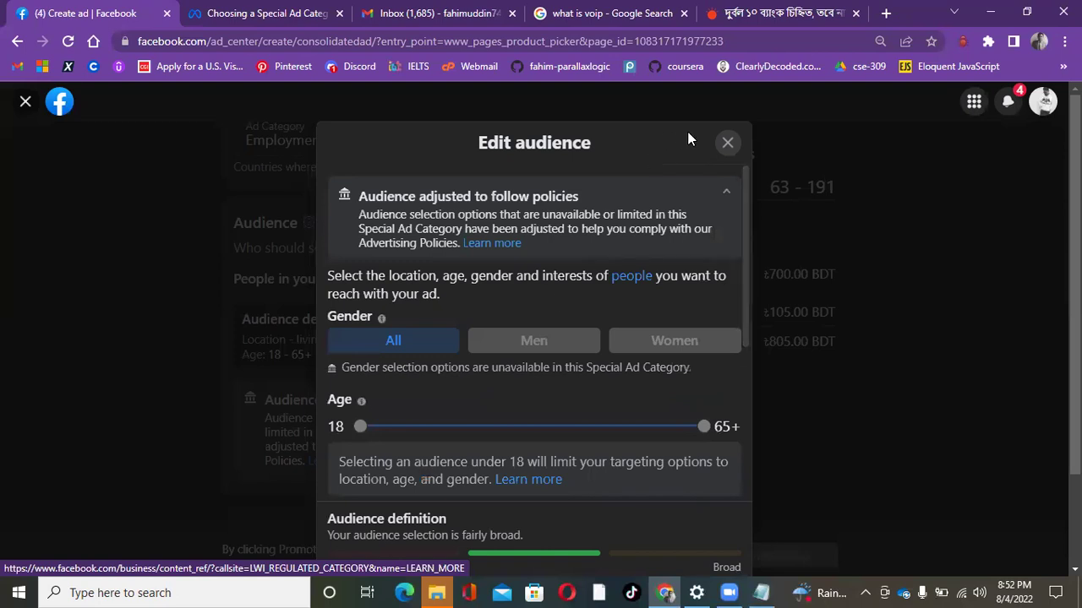
left_click(725, 141)
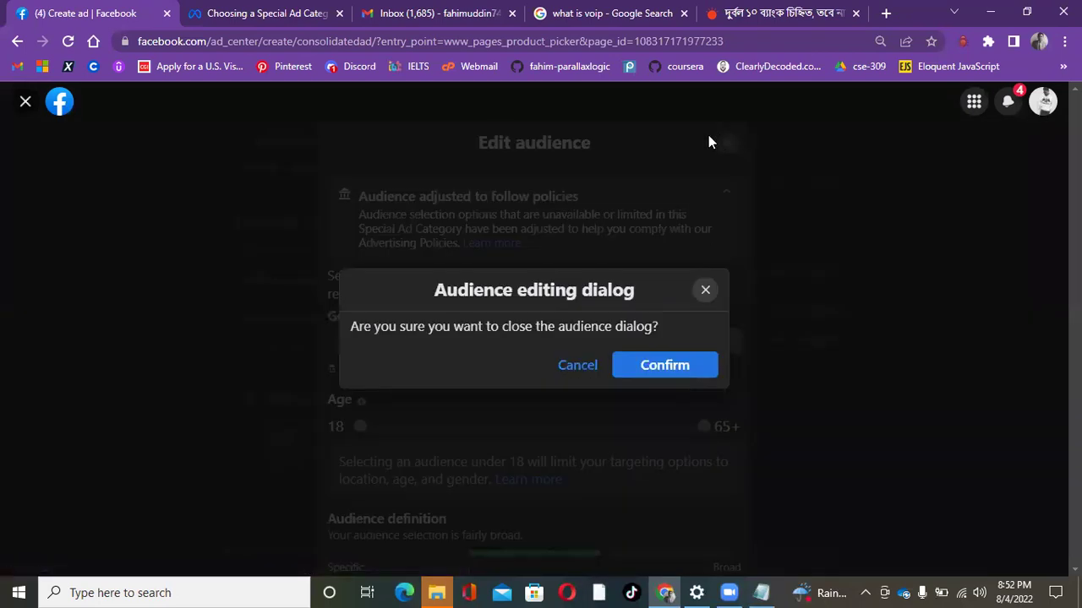
left_click(664, 374)
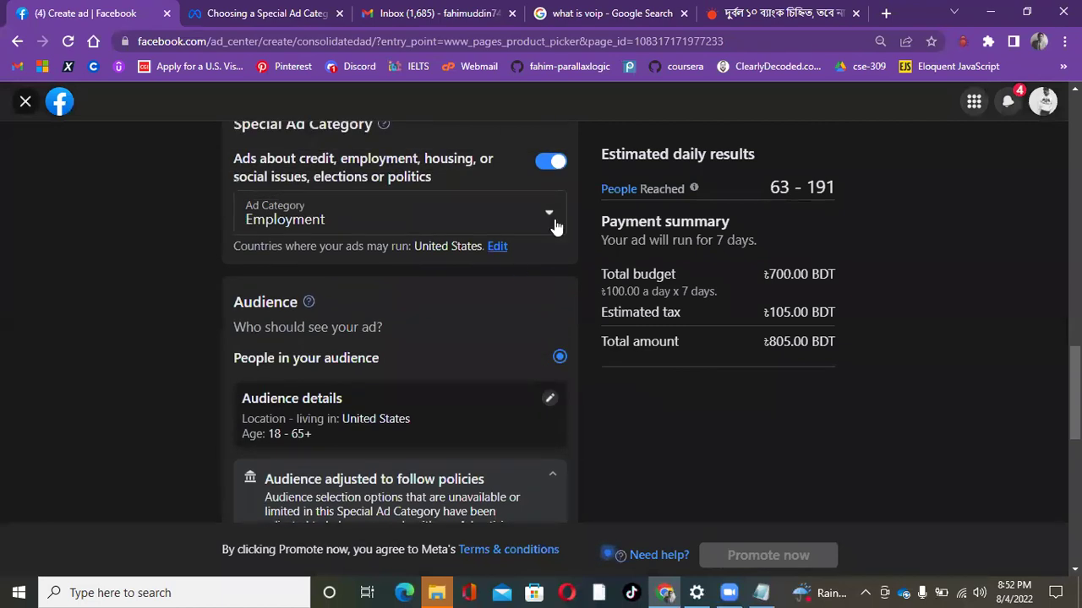
left_click(548, 160)
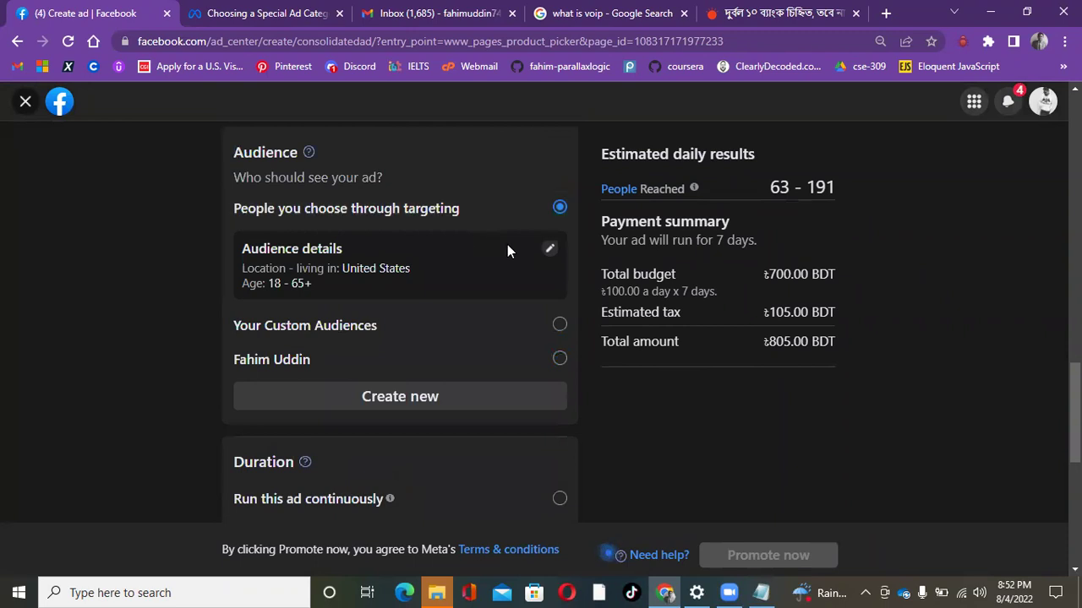
- Edit the audience details to target women aged 22 to 45, keeping the editor open
left_click(549, 251)
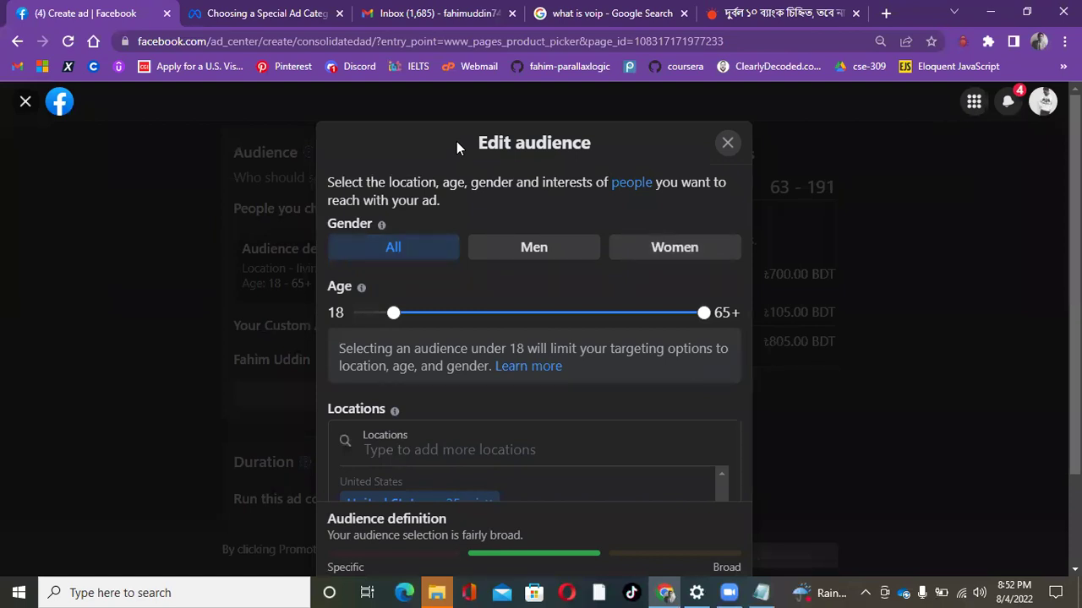
left_click(667, 248)
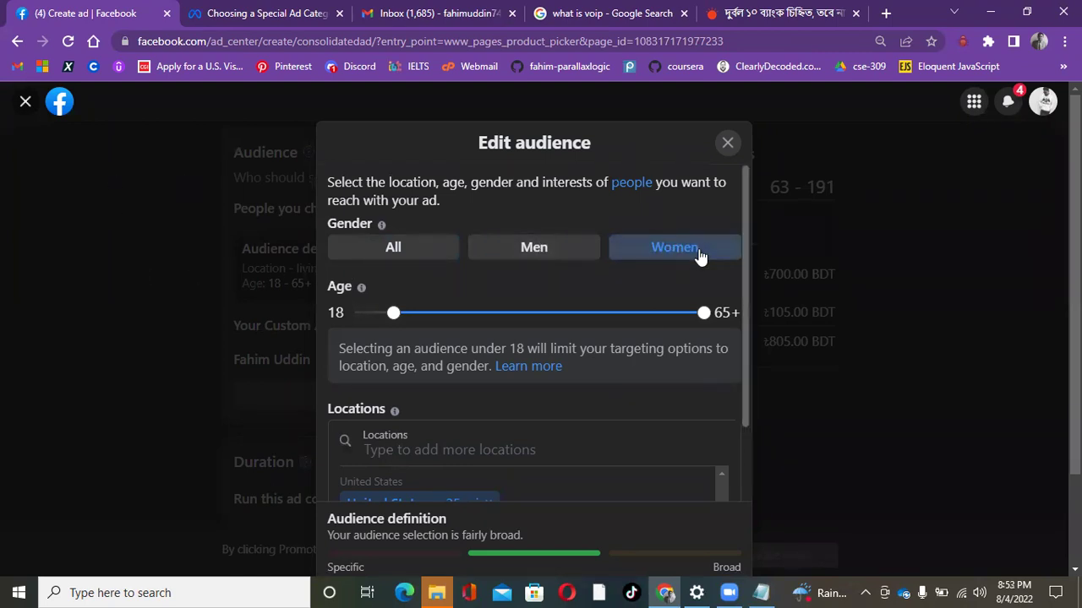
left_click_drag(393, 314, 420, 319)
left_click_drag(704, 314, 580, 321)
left_click(285, 261)
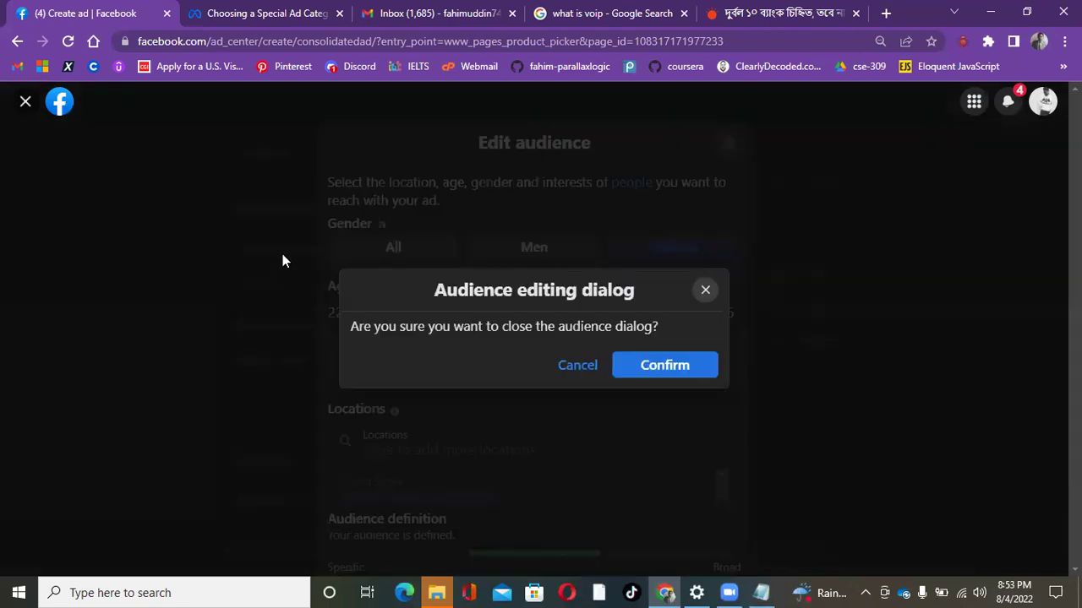
left_click(703, 292)
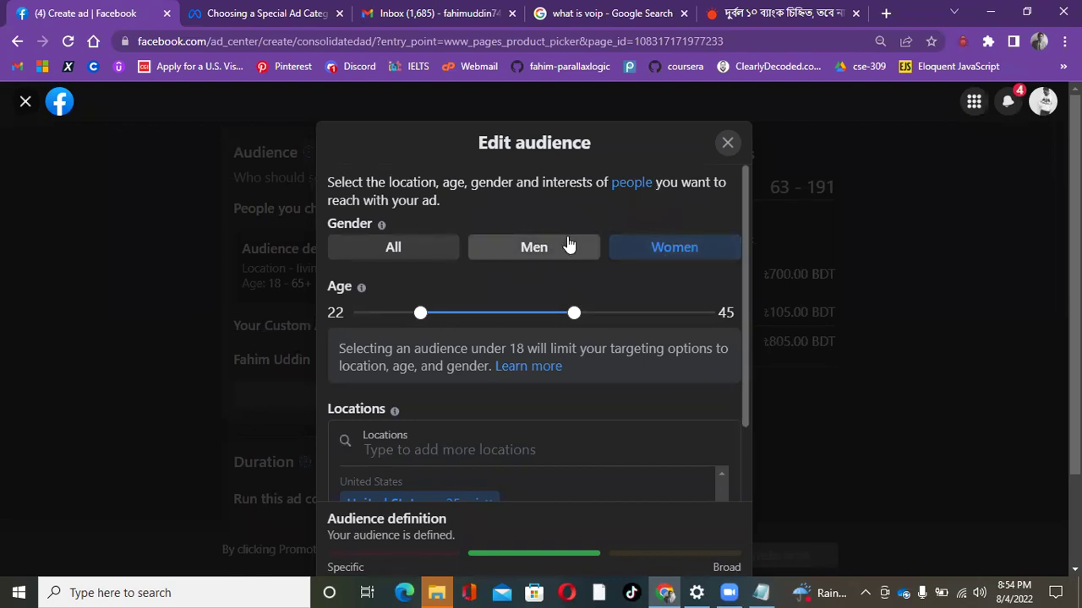
- Replace the United States audience location with the country Bangladesh
scroll(576, 225, "down", 2)
scroll(571, 240, "down", 1)
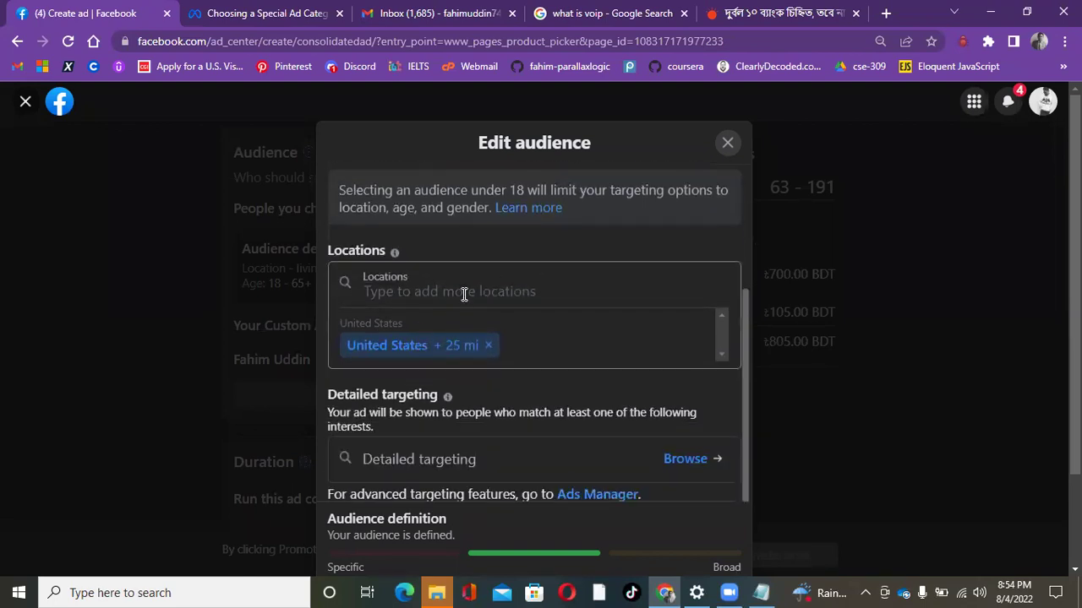
left_click(487, 345)
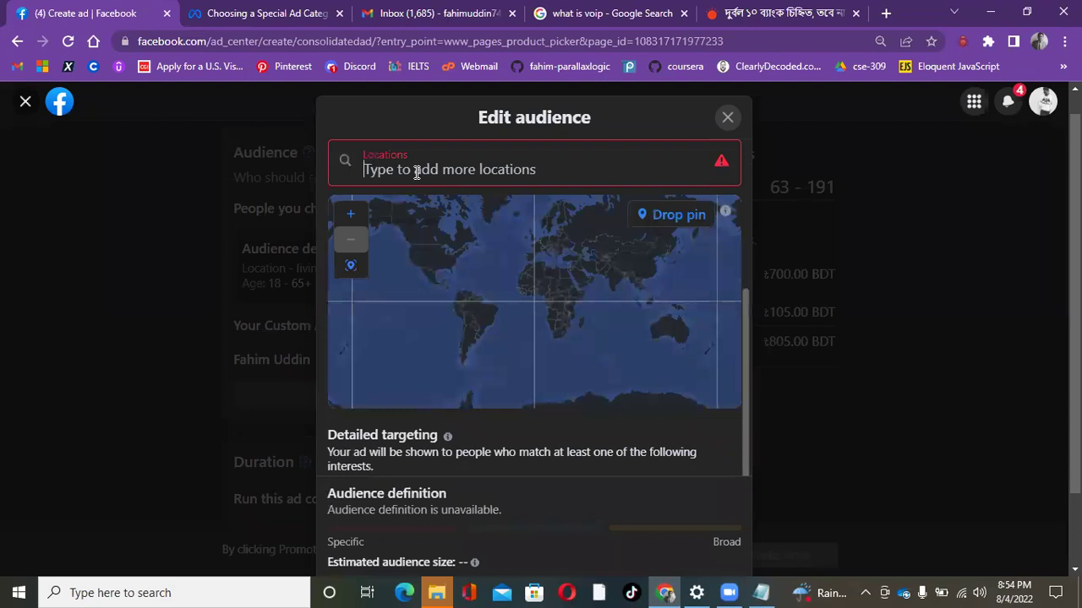
type("Bang")
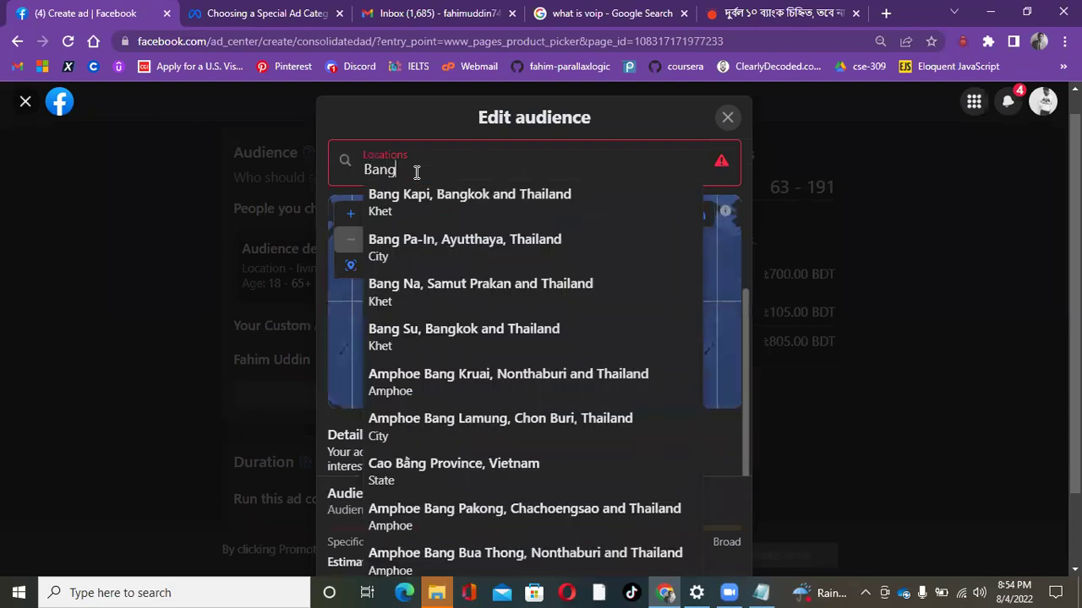
type("lade")
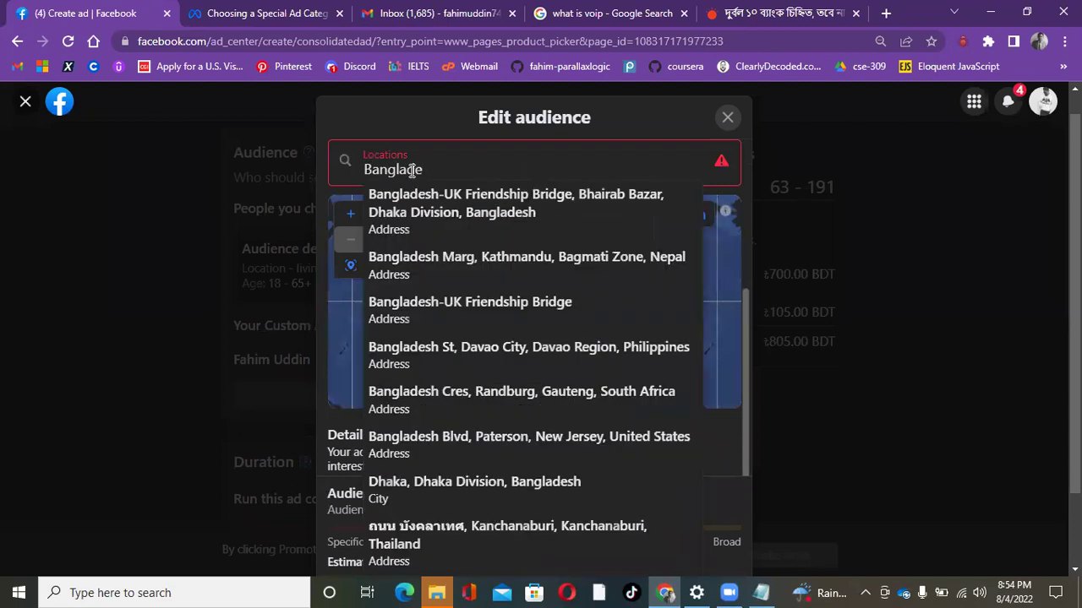
type("sh")
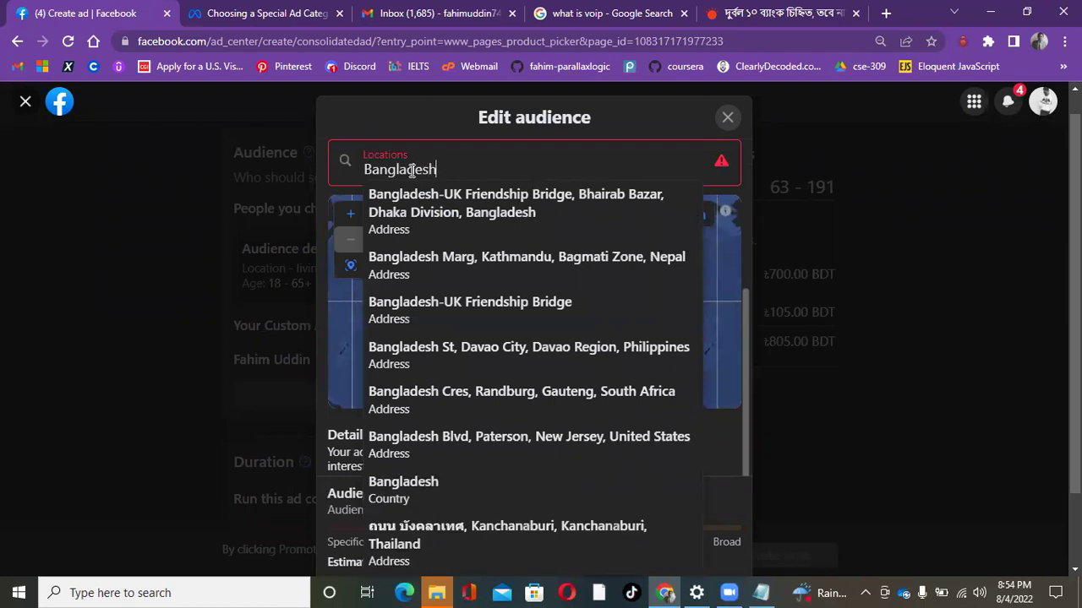
left_click(435, 489)
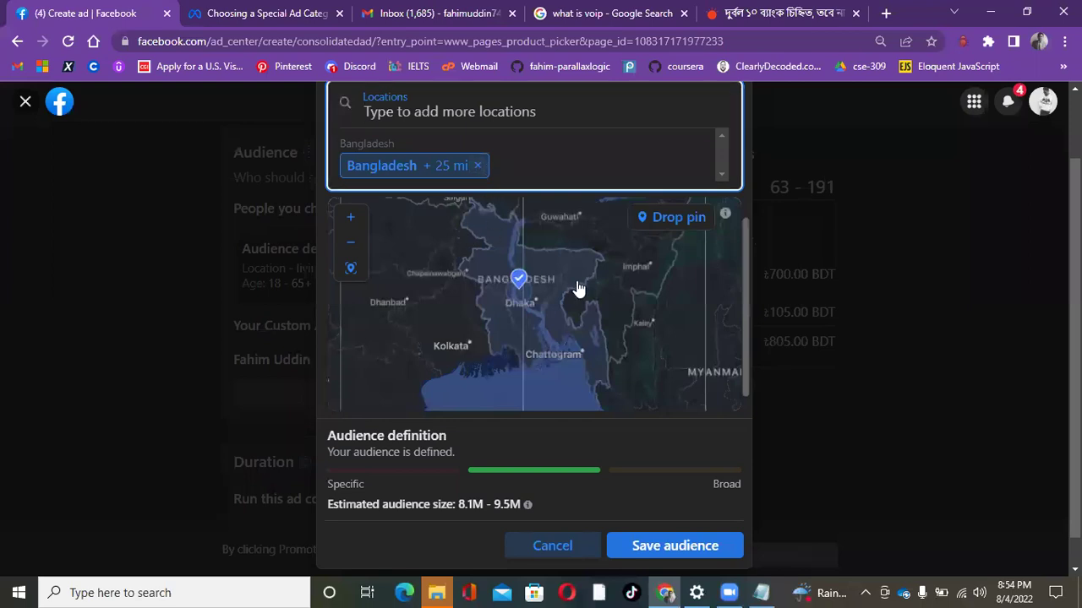
- Replace the Bangladesh audience location with a pin dropped at Mohakhali in Dhaka
left_click(478, 166)
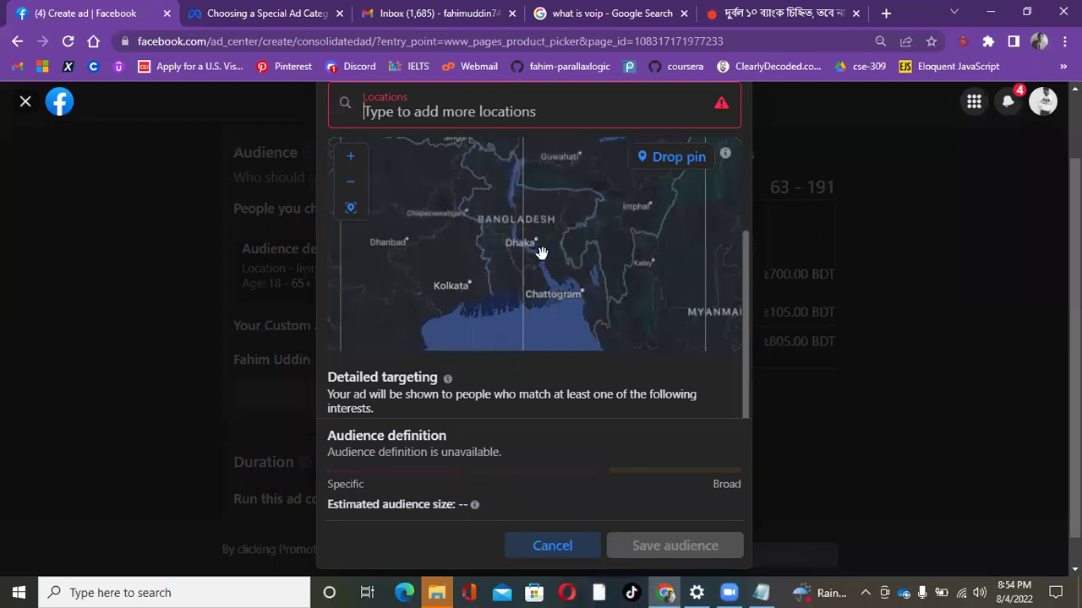
scroll(541, 254, "up", 3)
scroll(541, 254, "down", 3)
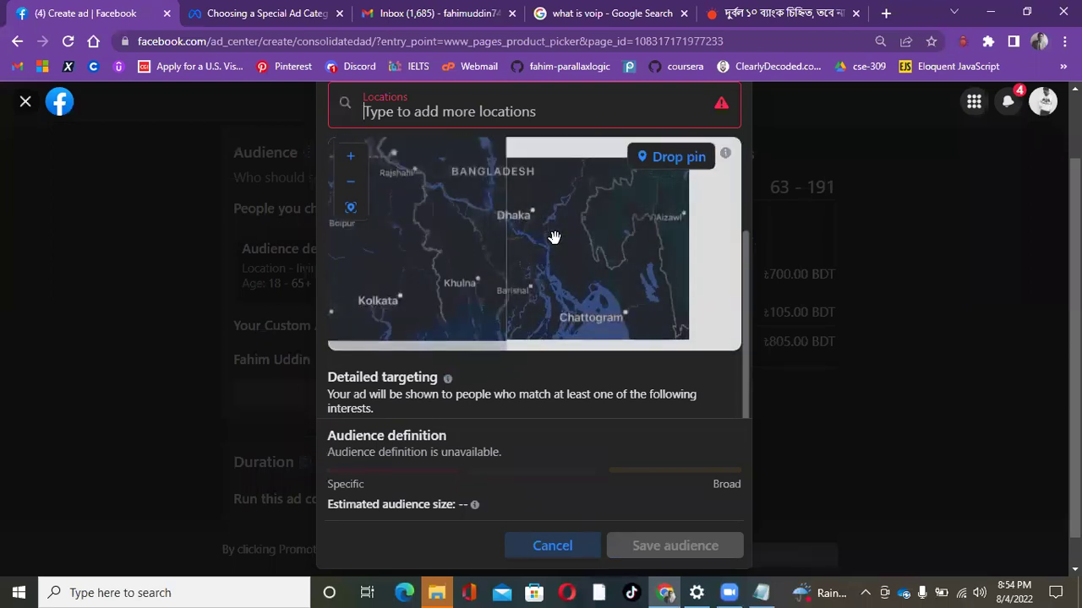
scroll(553, 229, "up", 5)
left_click(570, 284)
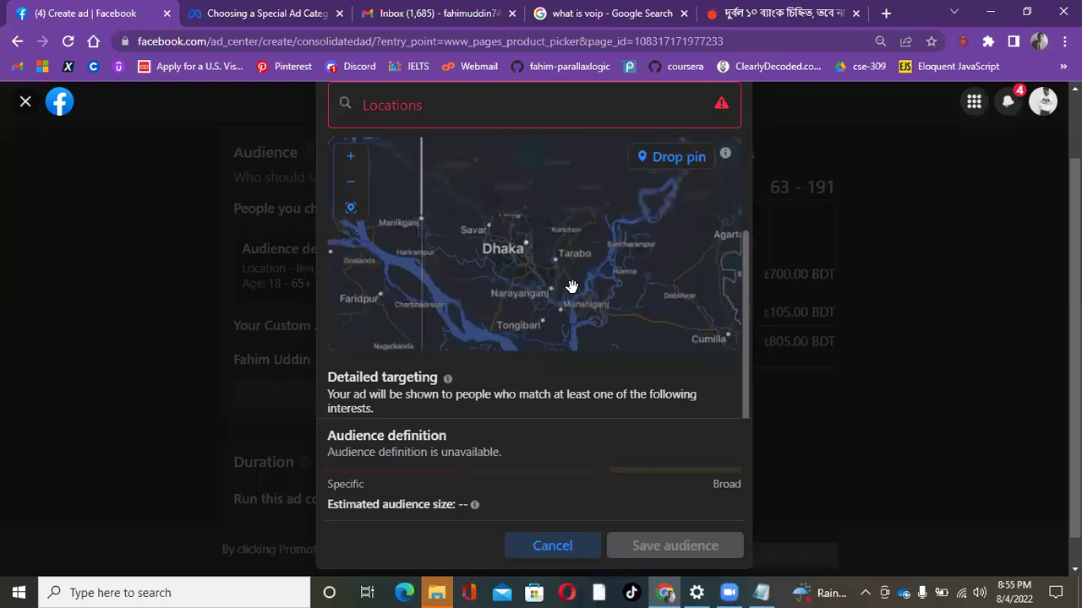
scroll(499, 254, "up", 3)
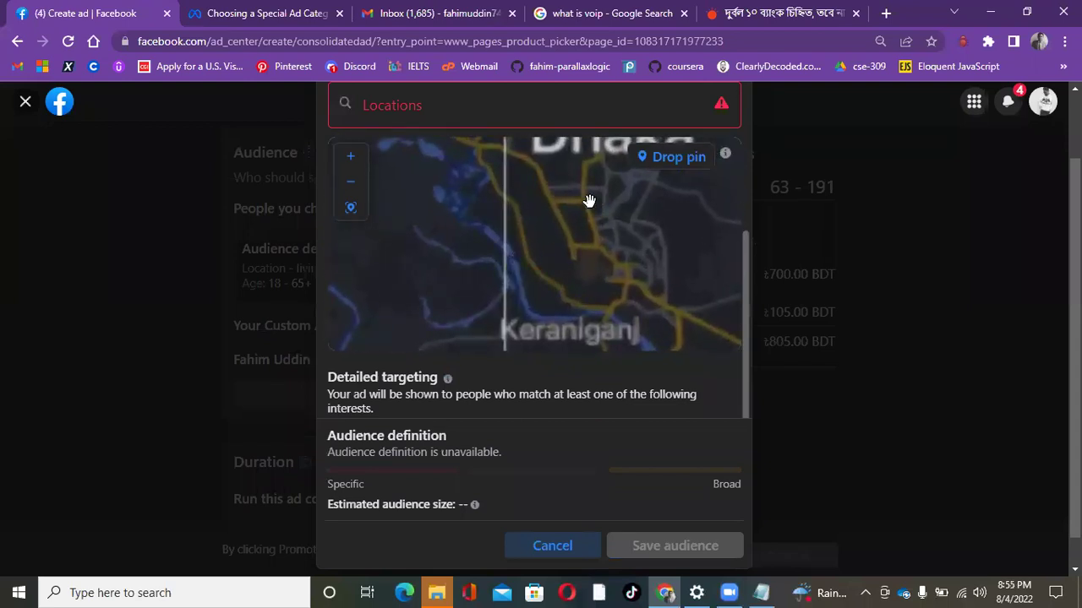
left_click_drag(589, 200, 508, 273)
scroll(597, 263, "up", 3)
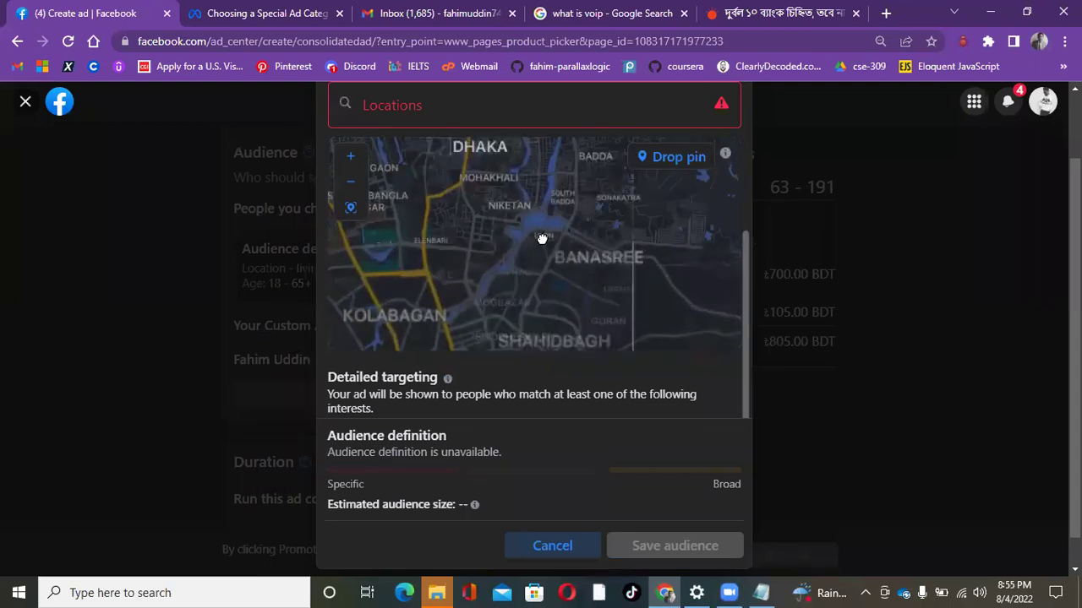
left_click_drag(543, 239, 618, 283)
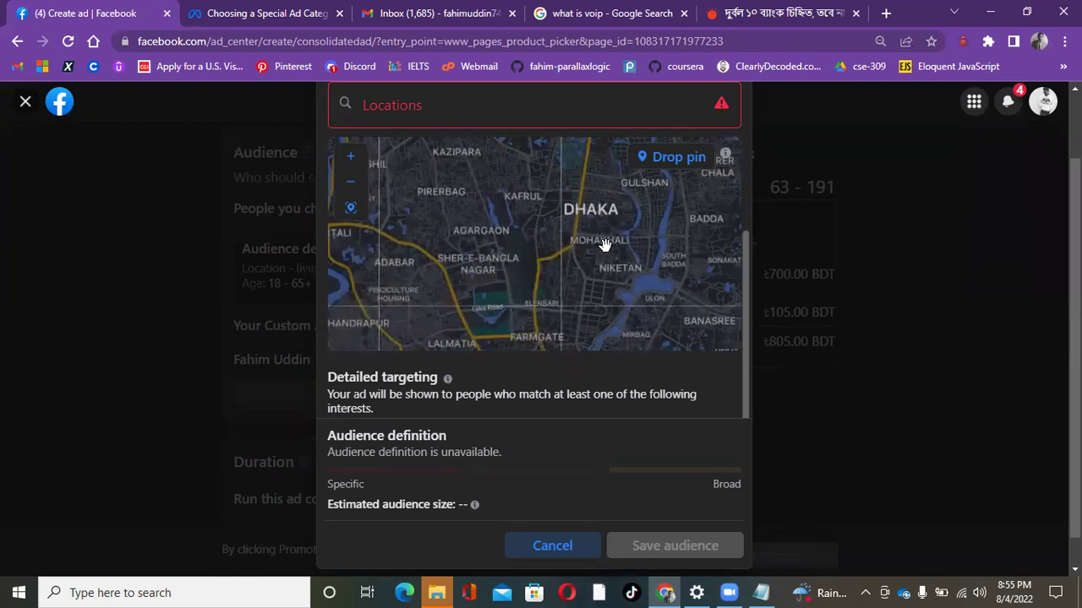
left_click_drag(616, 250, 550, 245)
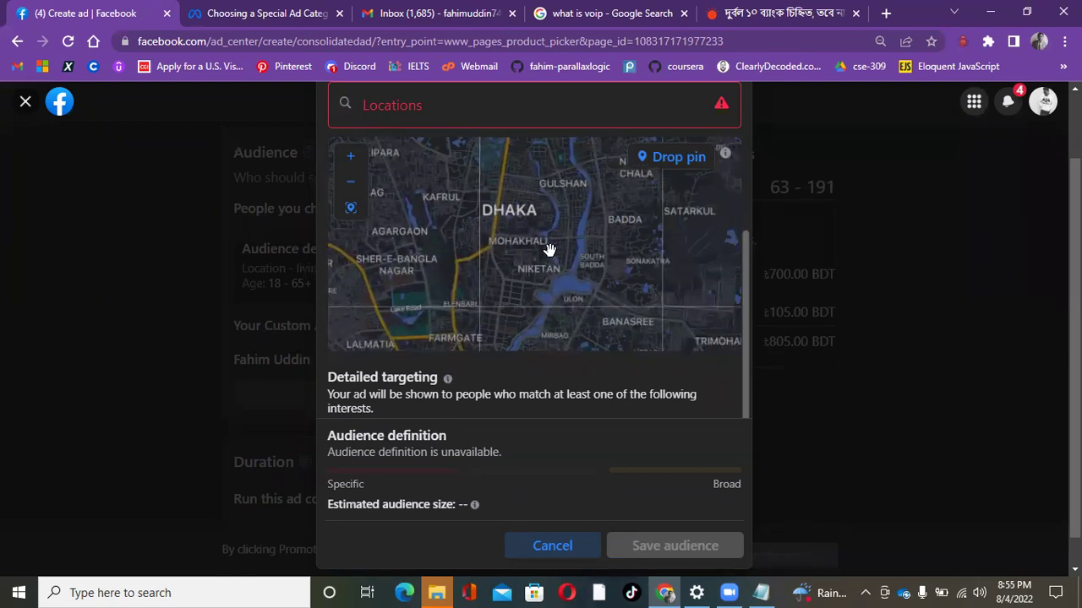
scroll(531, 244, "up", 3)
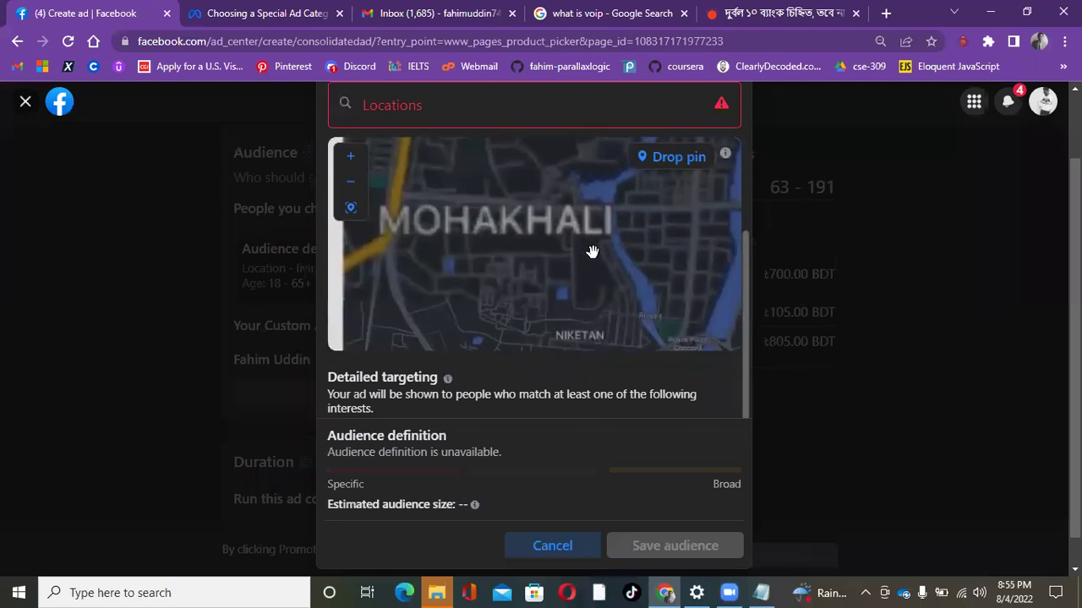
scroll(579, 247, "down", 2)
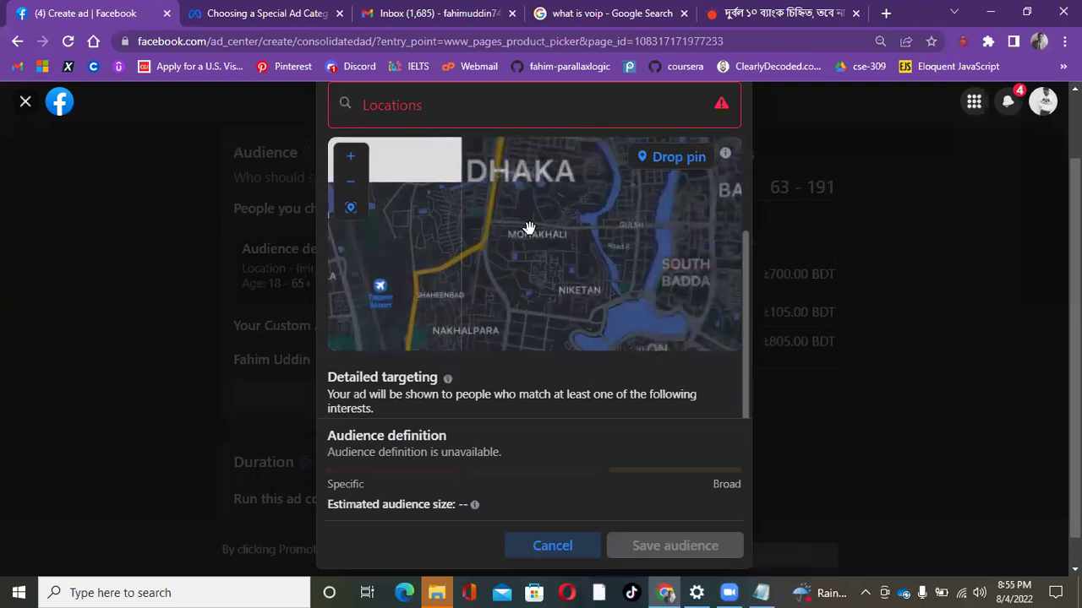
left_click(689, 159)
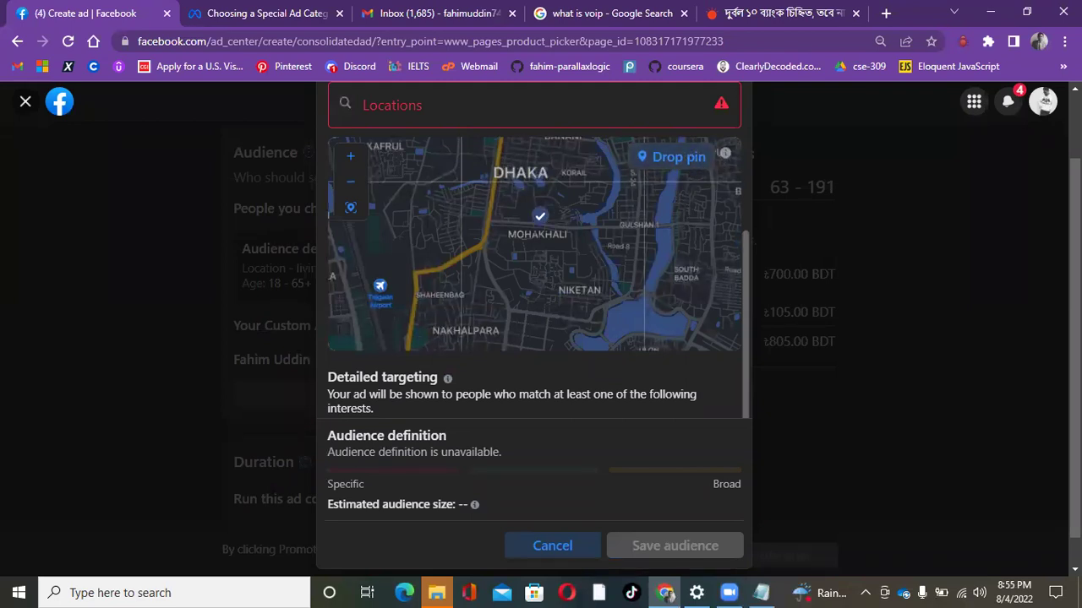
left_click(580, 245)
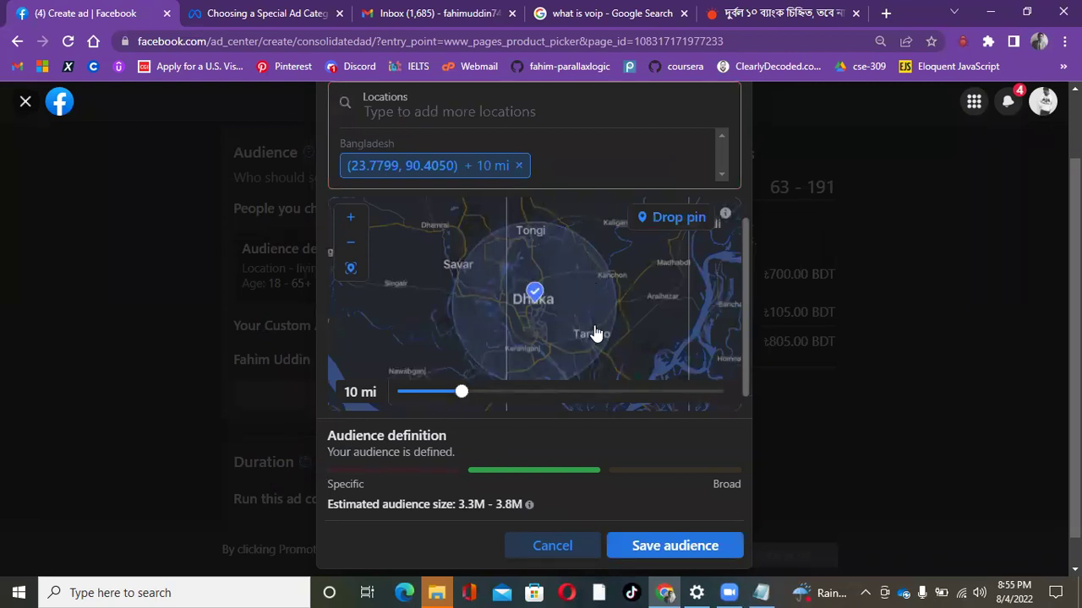
- Reduce the Dhaka pin's targeting radius to 4 mi and check the area it covers on the map
left_click_drag(462, 394, 425, 401)
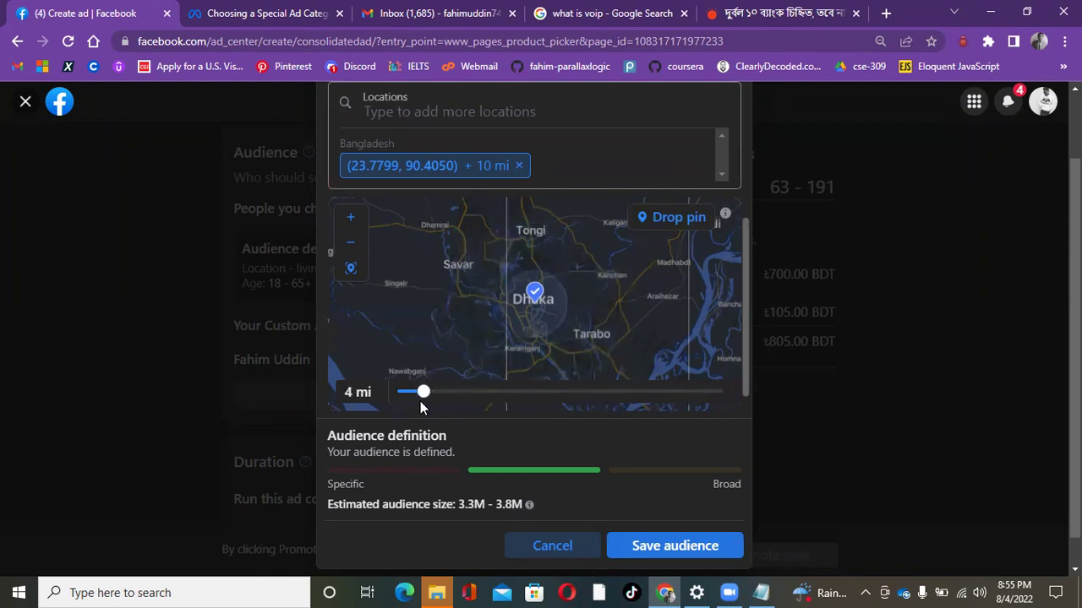
scroll(524, 355, "up", 1)
scroll(545, 359, "up", 3)
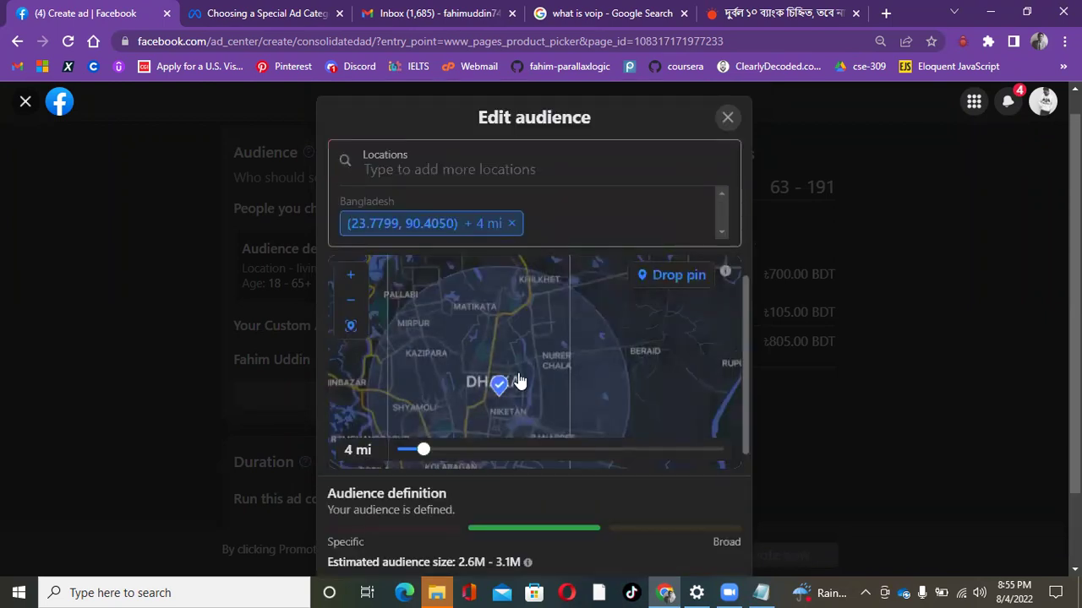
left_click_drag(646, 382, 690, 338)
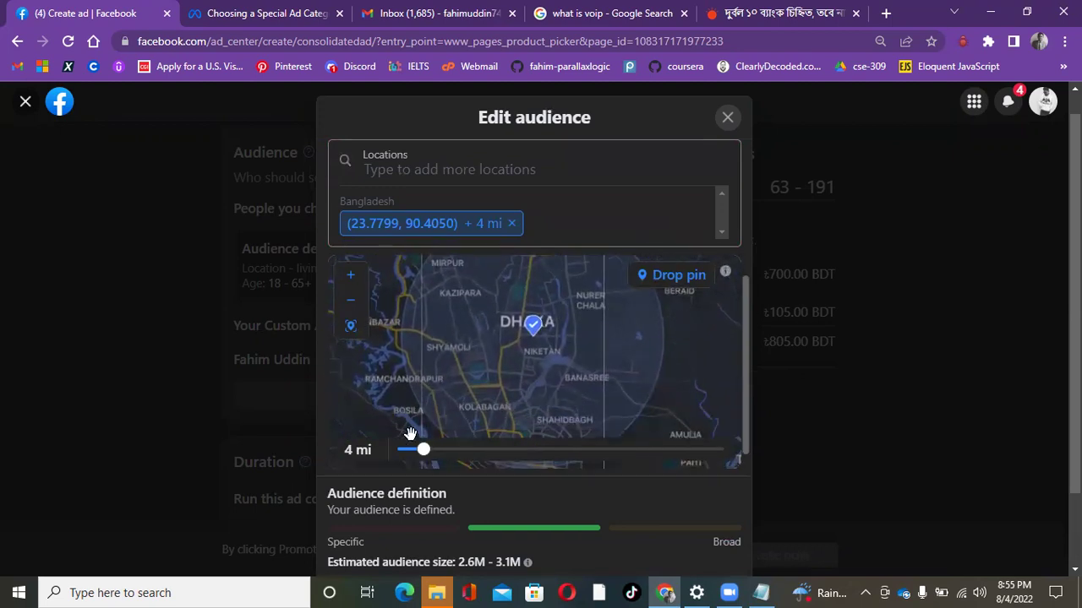
left_click_drag(659, 382, 623, 329)
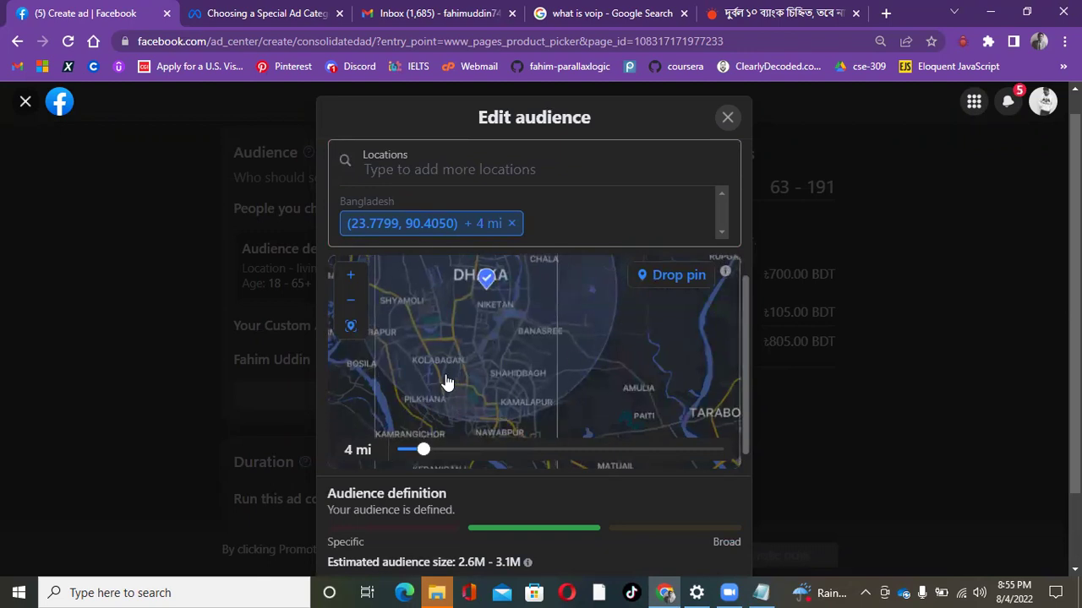
- Drop a second audience location pin on Sylhet, keeping the 10 mi radius
scroll(648, 362, "down", 1)
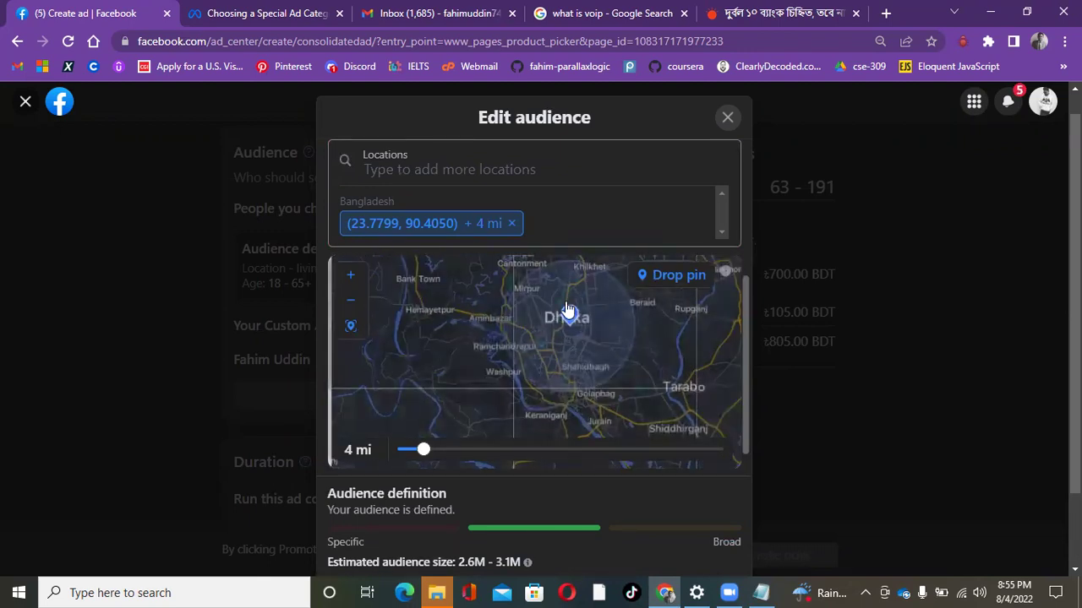
left_click_drag(665, 358, 569, 357)
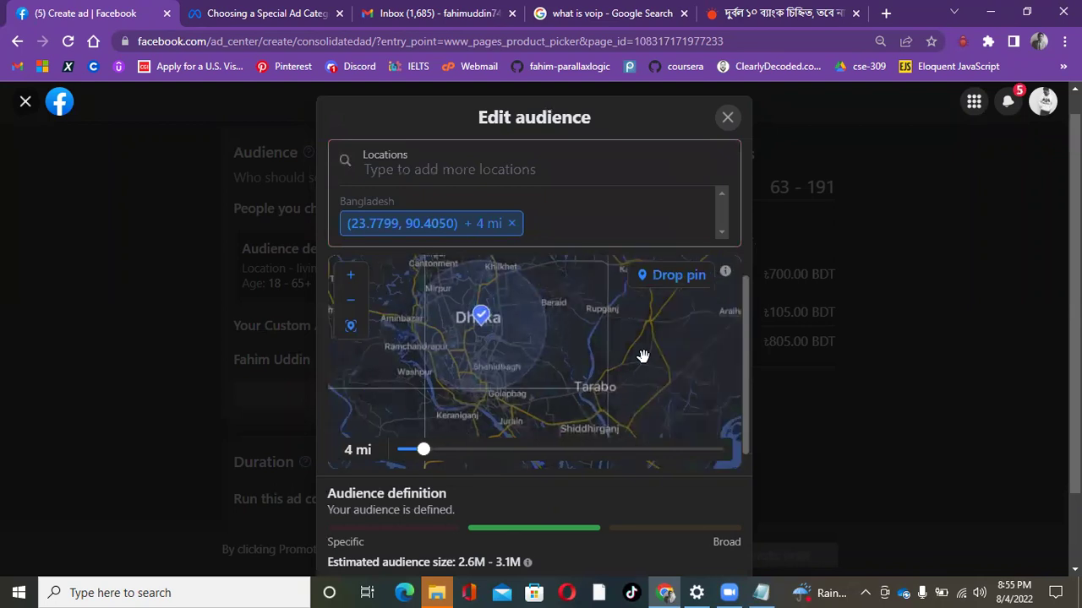
scroll(642, 353, "down", 1)
left_click_drag(438, 321, 470, 382)
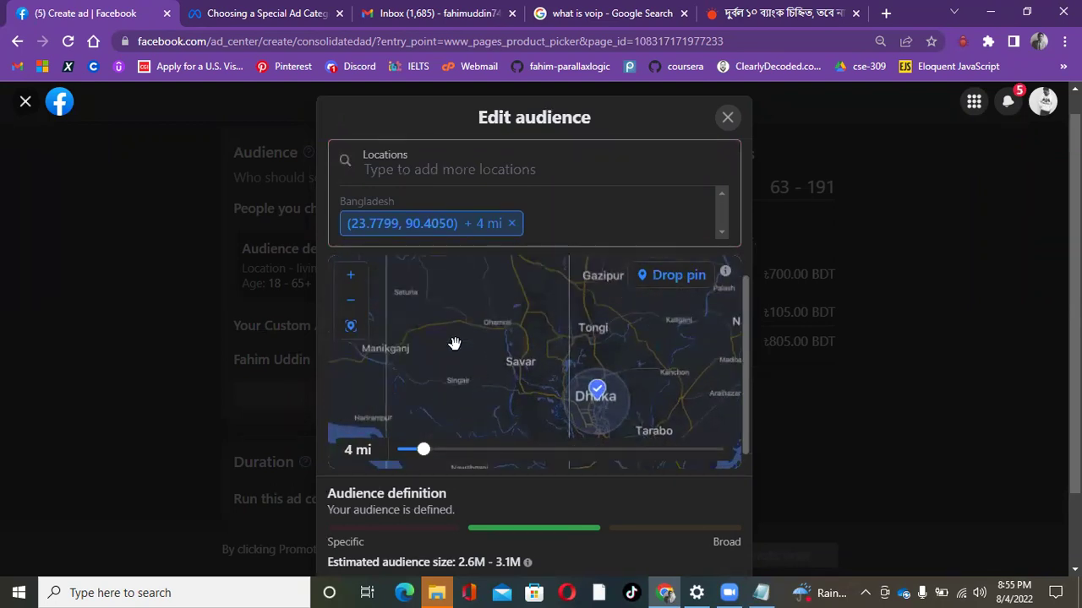
scroll(454, 344, "down", 1)
scroll(517, 387, "down", 1)
scroll(466, 346, "down", 1)
left_click_drag(482, 309, 483, 369)
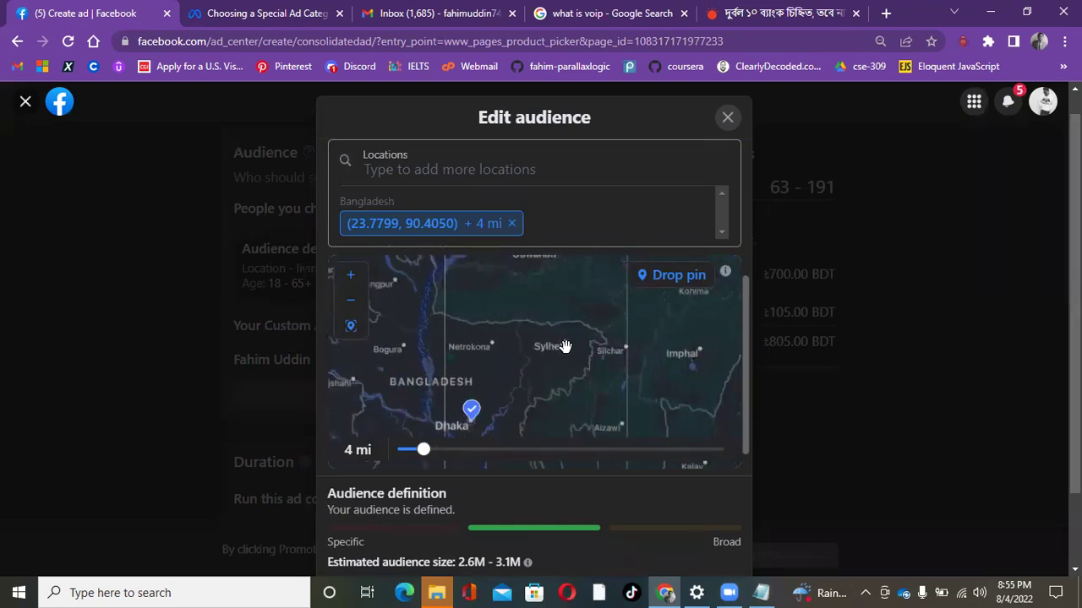
left_click(659, 274)
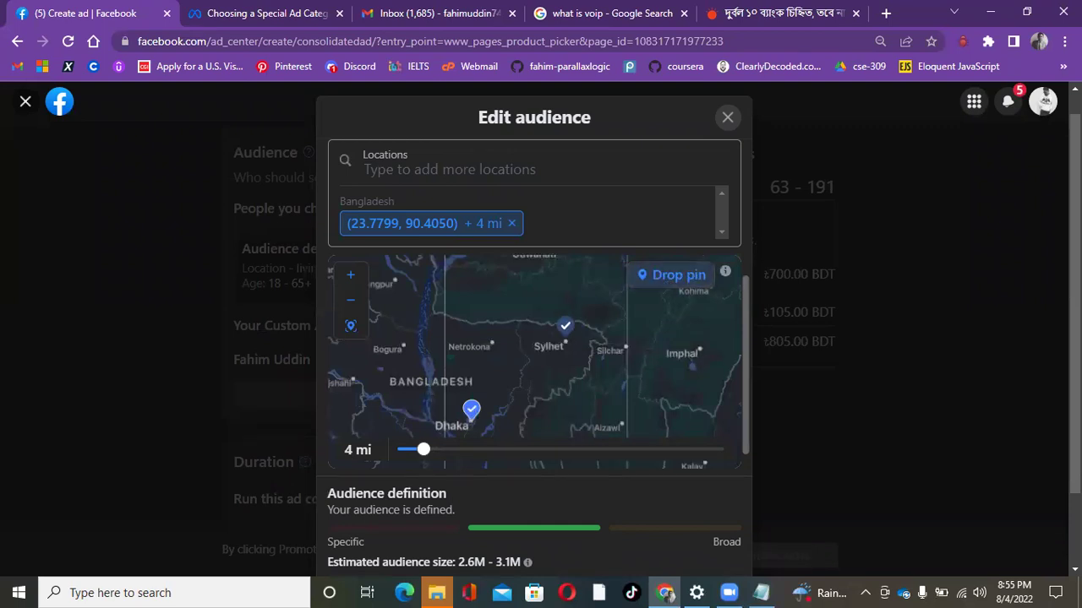
left_click(565, 336)
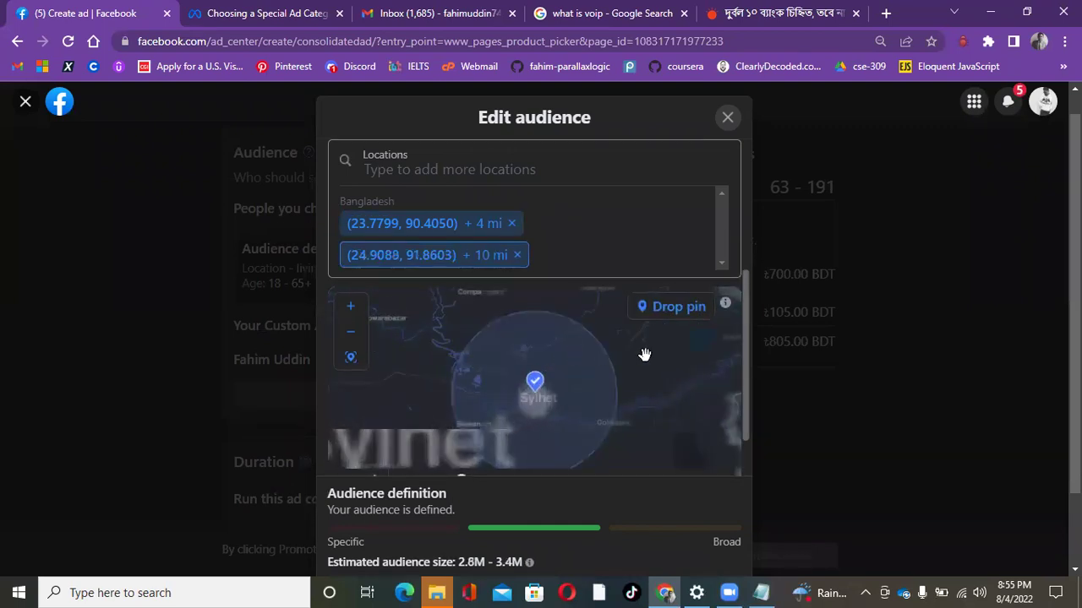
scroll(667, 361, "down", 2)
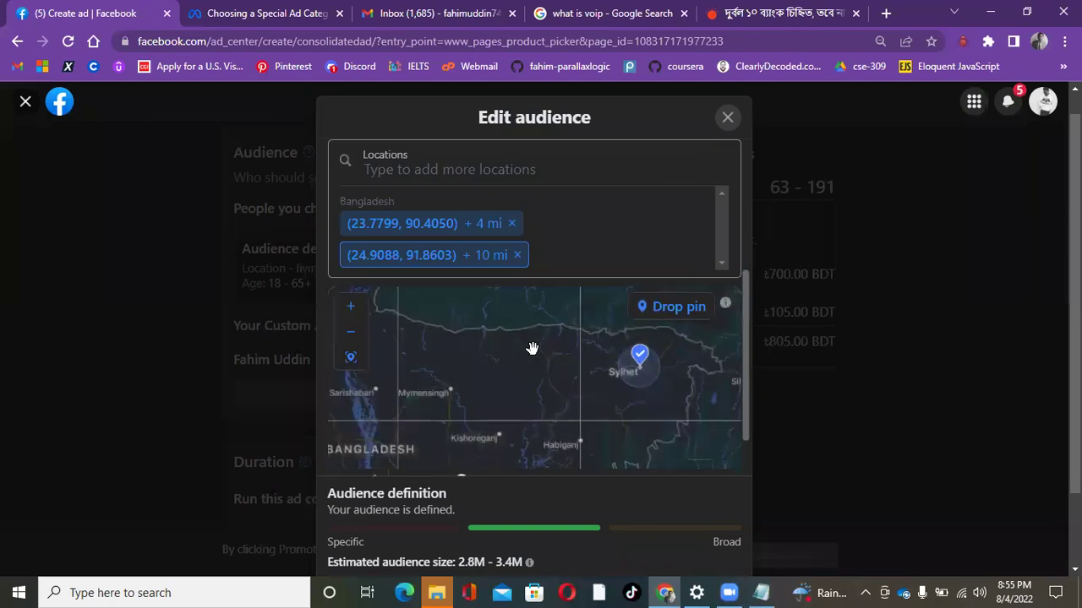
left_click_drag(531, 345, 403, 341)
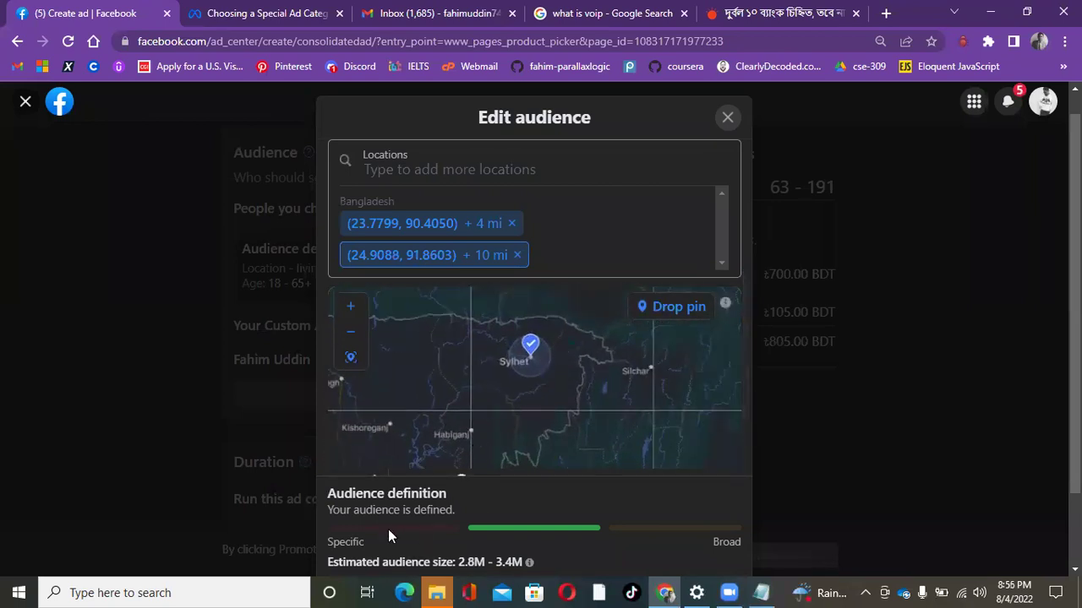
scroll(557, 414, "down", 2)
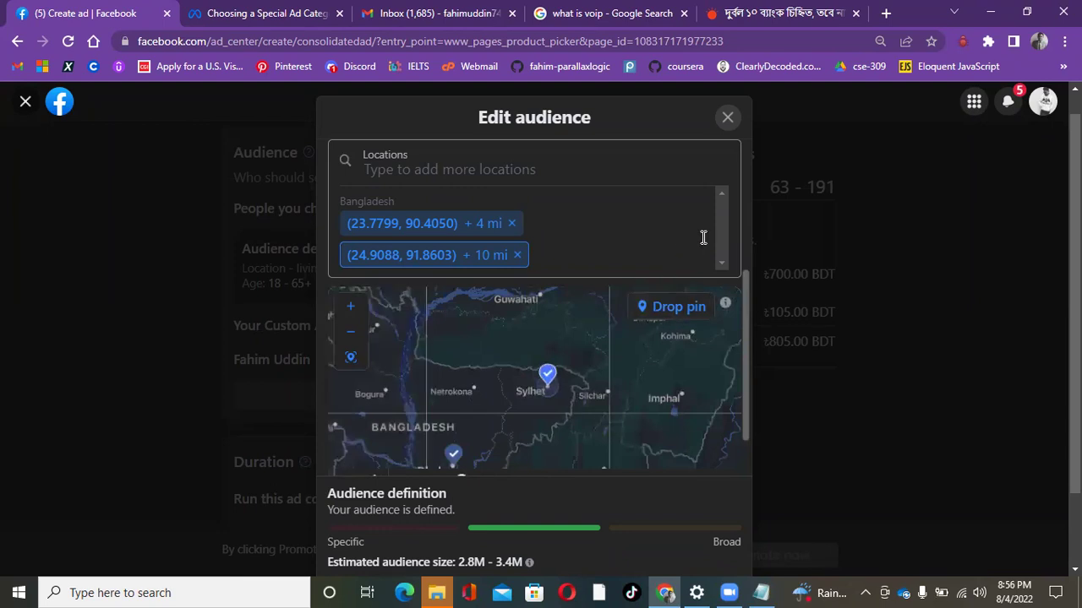
scroll(743, 372, "down", 2)
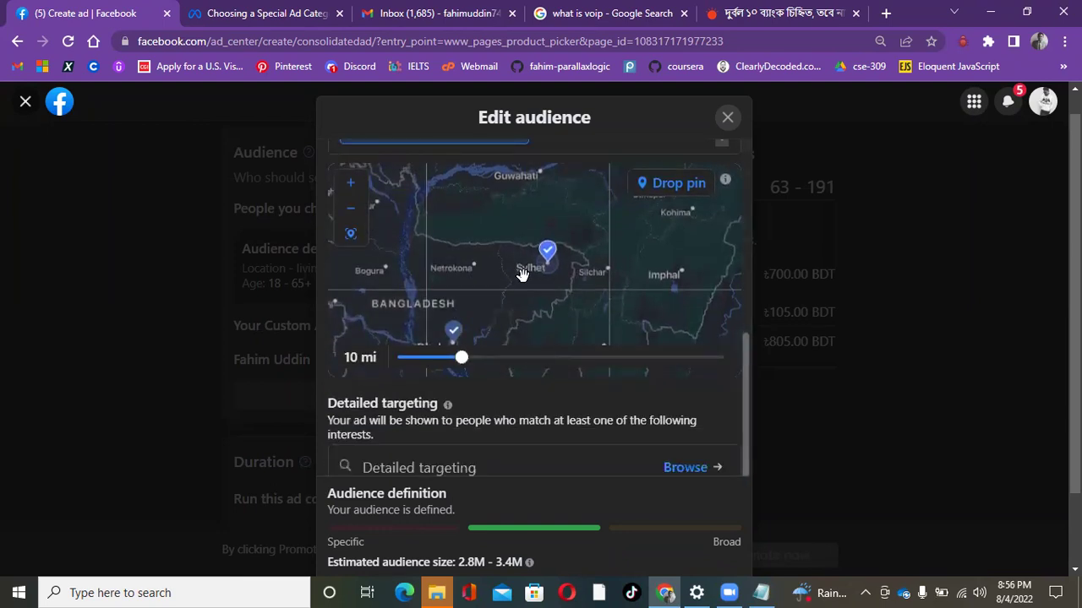